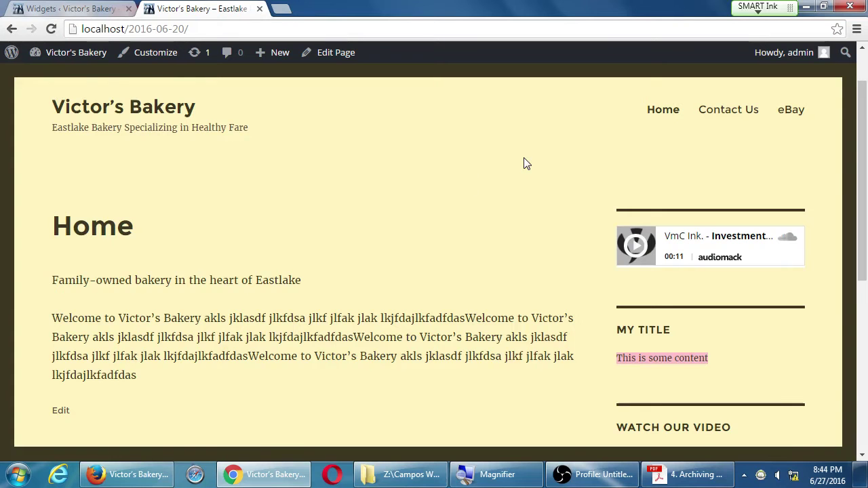
Go from the bakery site's front page into the admin and reach the Installed Plugins list
scroll(450, 333, "down", 3)
scroll(360, 302, "down", 3)
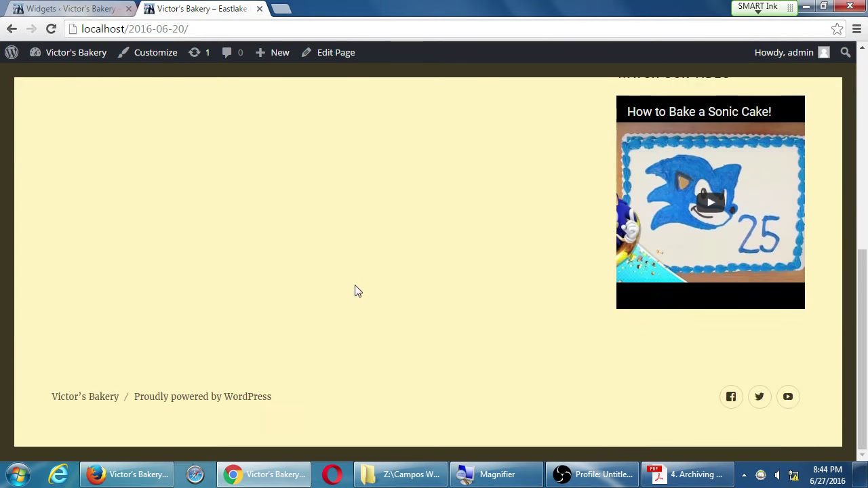
scroll(357, 288, "up", 6)
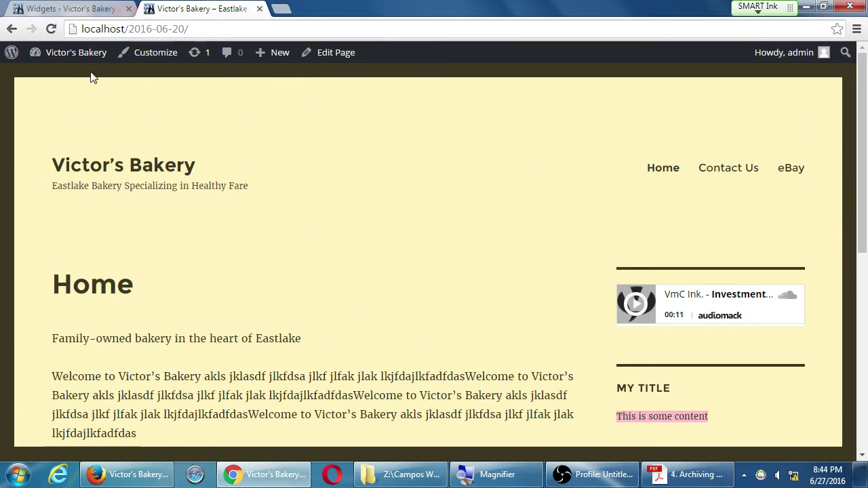
left_click(84, 55)
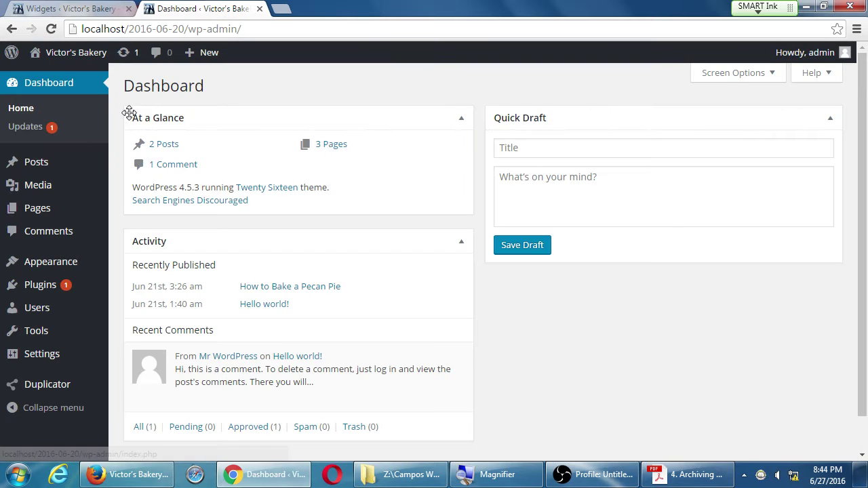
left_click(76, 53)
left_click(71, 8)
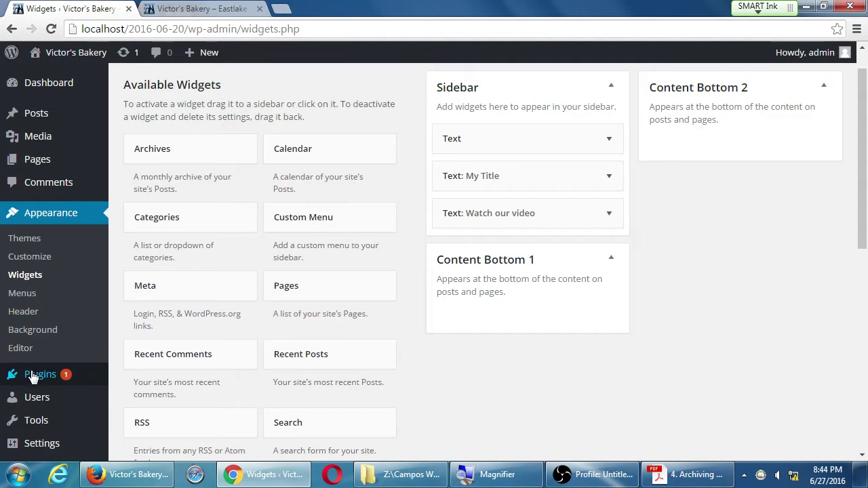
mouse_move(13, 375)
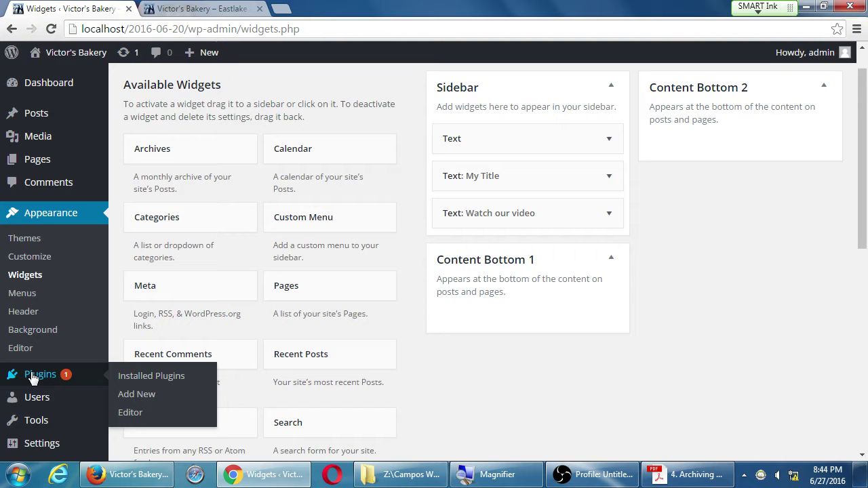
left_click(143, 378)
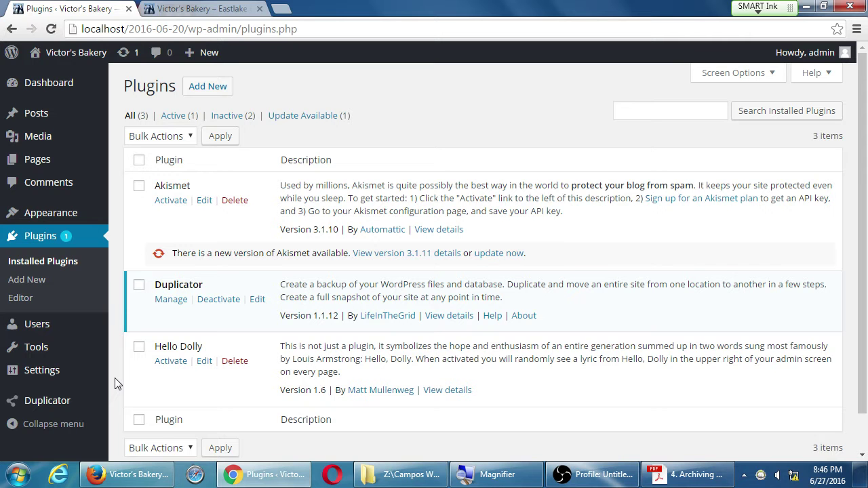
Launch Notepad from the Start search and snap it to the right half of the screen
key("super")
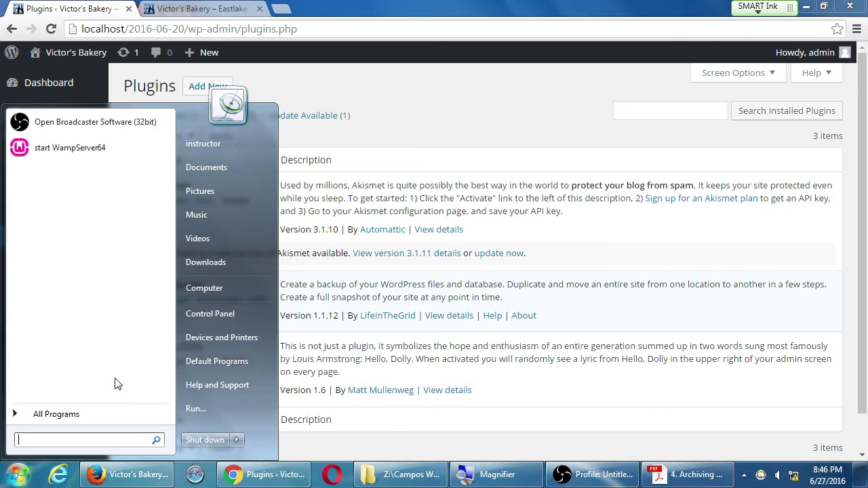
type("note")
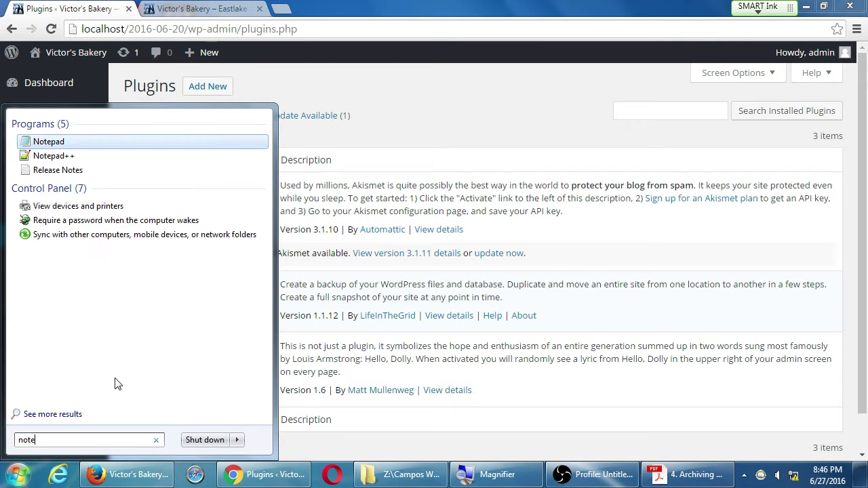
key("Return")
key("super+Right")
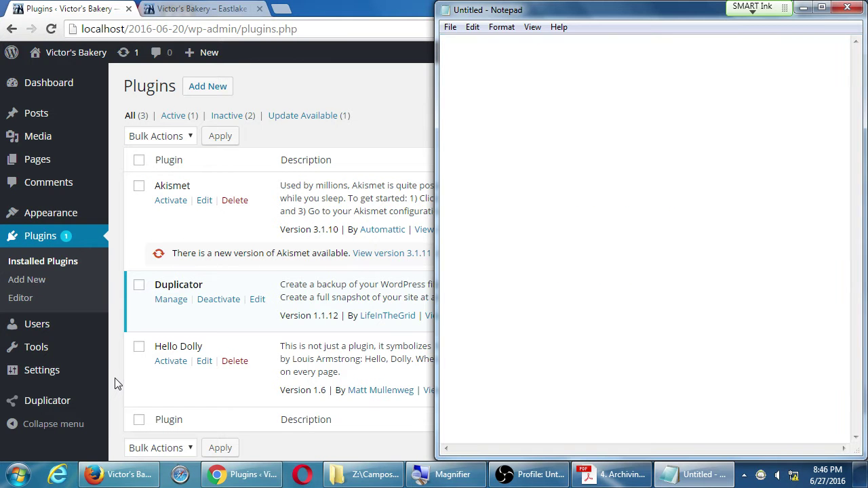
Save the new text file on the Desktop, entering the name 2016-06-27
key("ctrl+s")
left_click(352, 126)
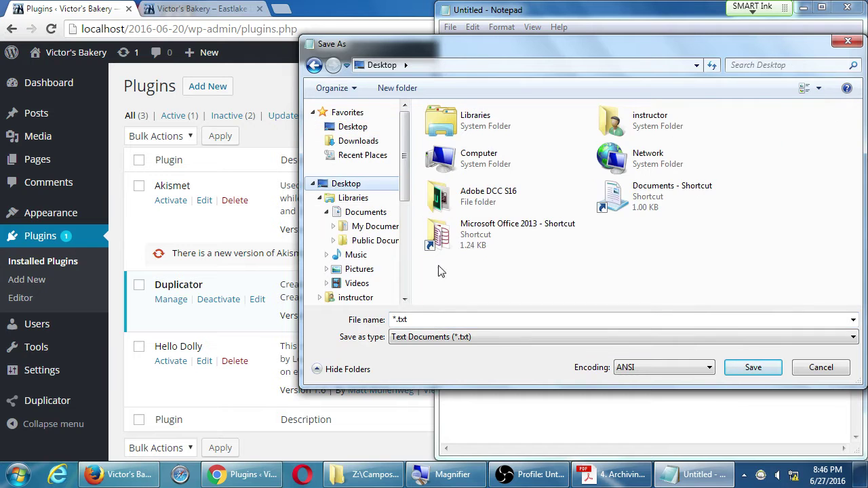
double_click(449, 320)
type("20-1")
key("BackSpace")
key("BackSpace")
type("16-0")
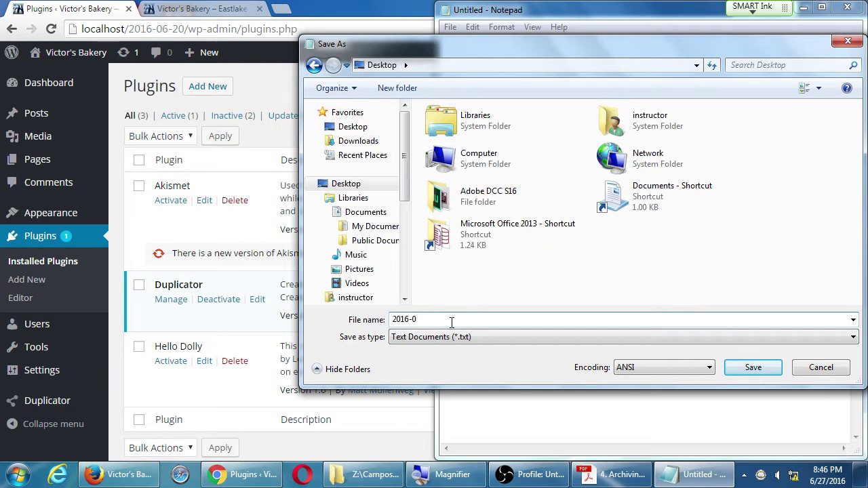
type("6/27")
key("BackSpace")
key("BackSpace")
key("BackSpace")
Save as 2016-06-27.txt and type "Plugins are 'mini apps' that add more features to WordPress"
type("-27")
key("Return")
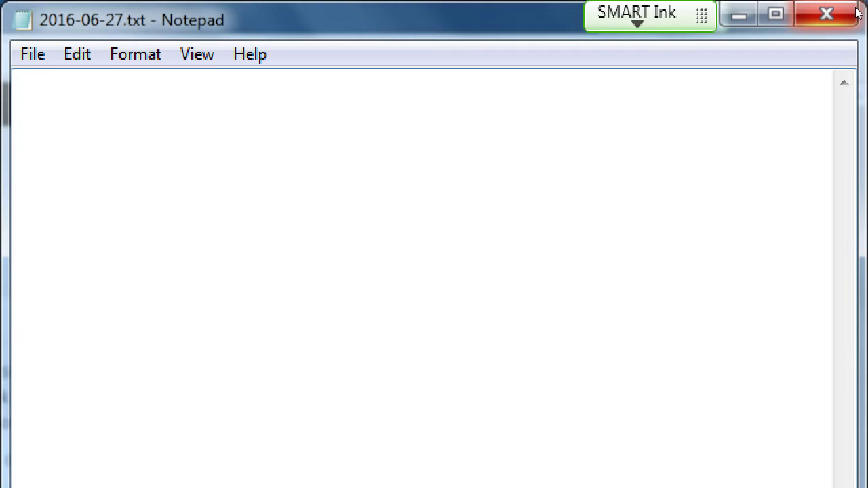
type("Plugins ")
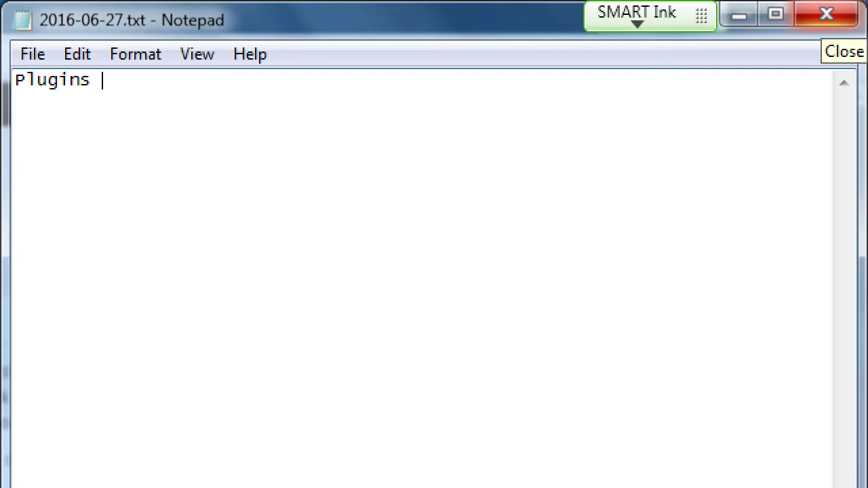
type("are m")
key("BackSpace")
type("'mini ")
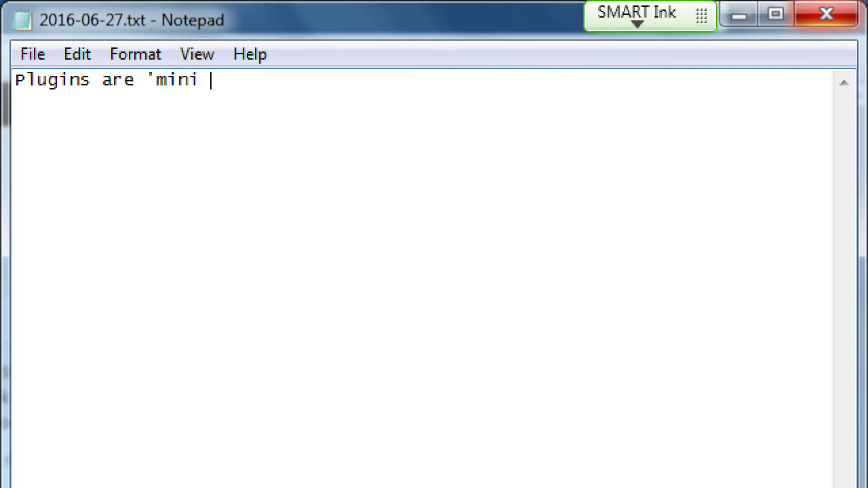
type("apps' that a")
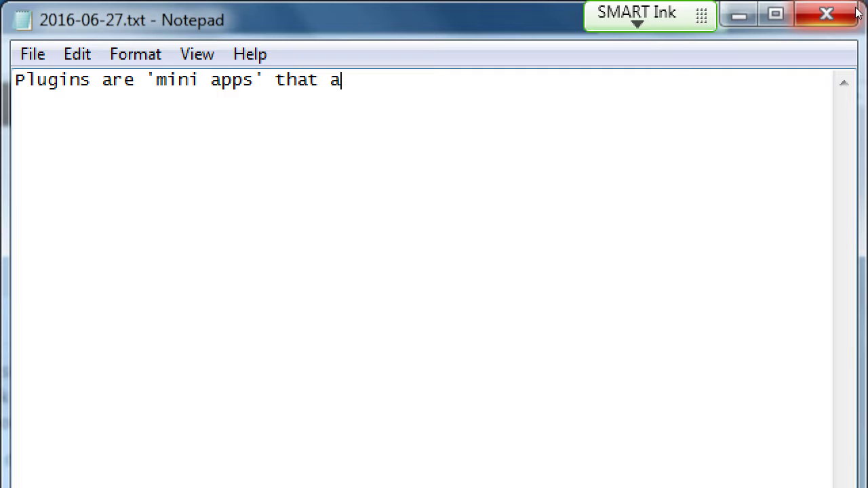
type("dd more features to")
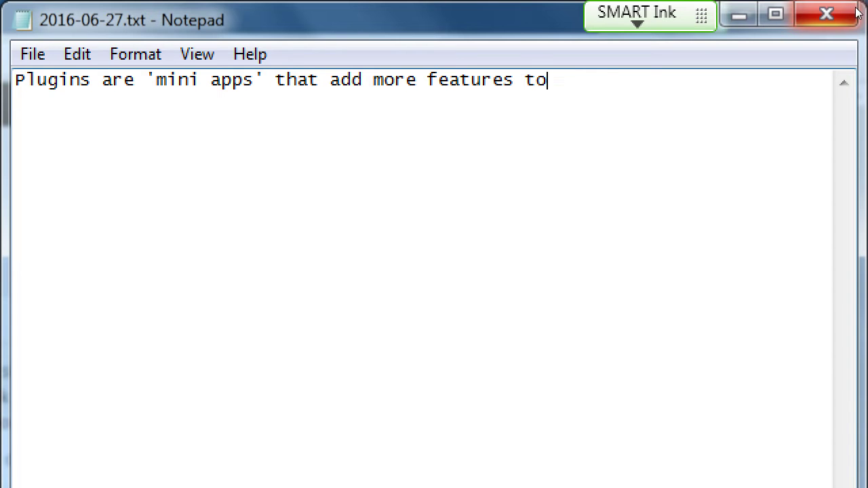
type(" WordPress")
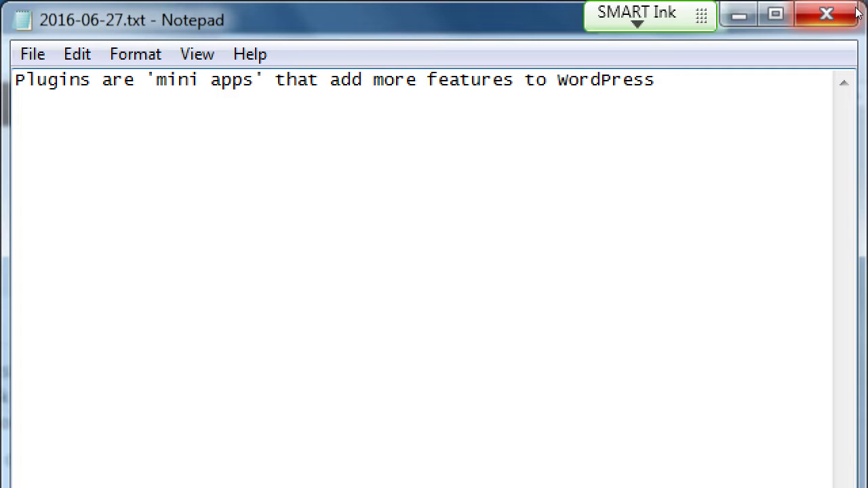
key("Return")
Add a 'Built-in' heading with tab-indented lines for Akisment and Hello Dolly
type("Built-in")
key("Return")
key("Tab")
type("Akis")
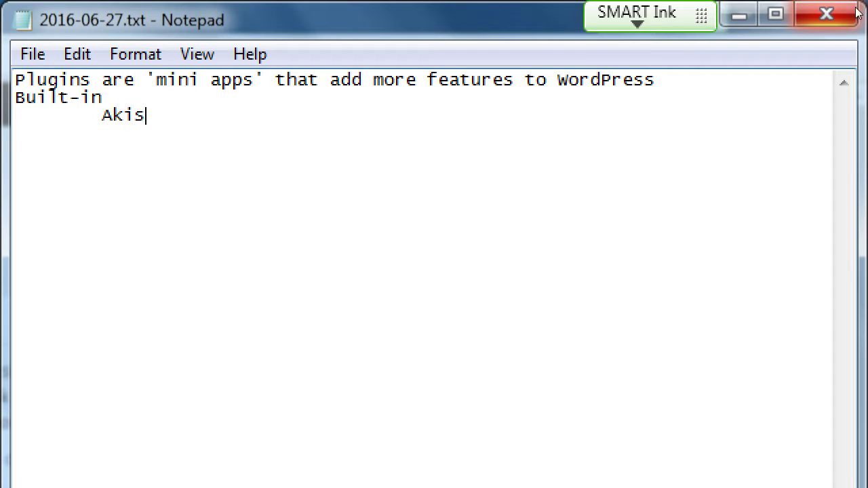
type("ment")
key("Return")
key("Tab")
type("Hello Doll")
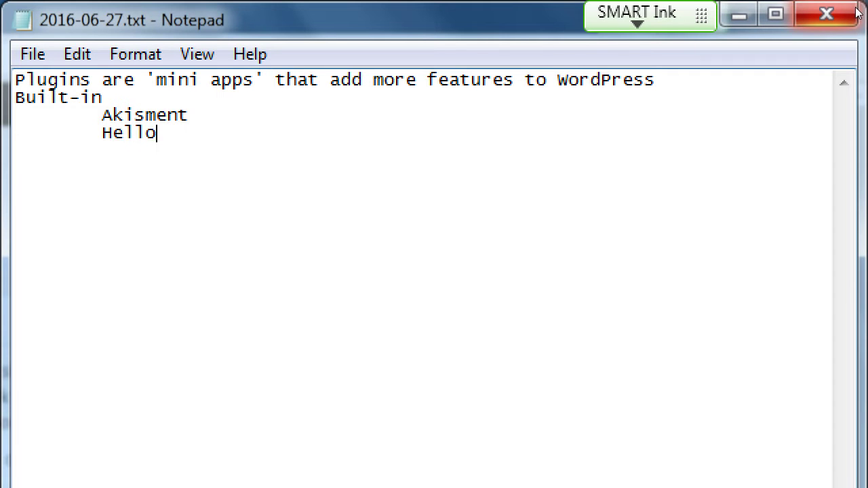
type("y")
Describe Akisment as '- Helps you prevent SPAM' on its line
key("Up")
key("Tab")
key("Tab")
key("BackSpace")
type("-")
type("Helps you prevent s")
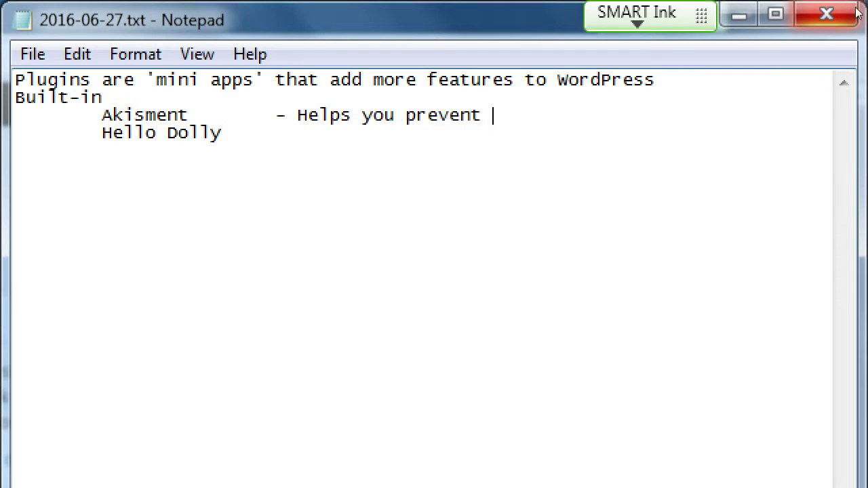
key("BackSpace")
type("SPAM")
Add an indented line '(requires a free WordPress.com account)' below the Akisment description
key("Return")
key("Tab")
key("Tab")
key("Tab")
key("Tab")
type("(requires a Word")
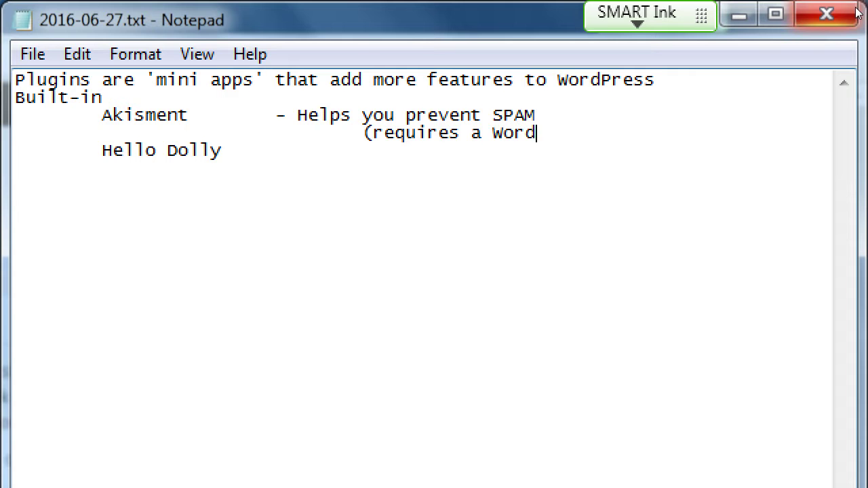
type("Press.com account")
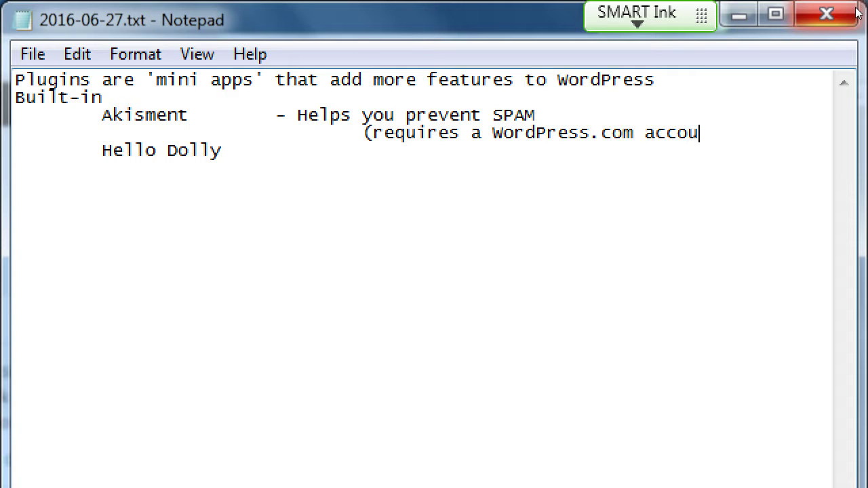
type(")")
key("Left")
key("Left")
key("Right")
key("Right")
key("Left")
type("free)")
key("BackSpace")
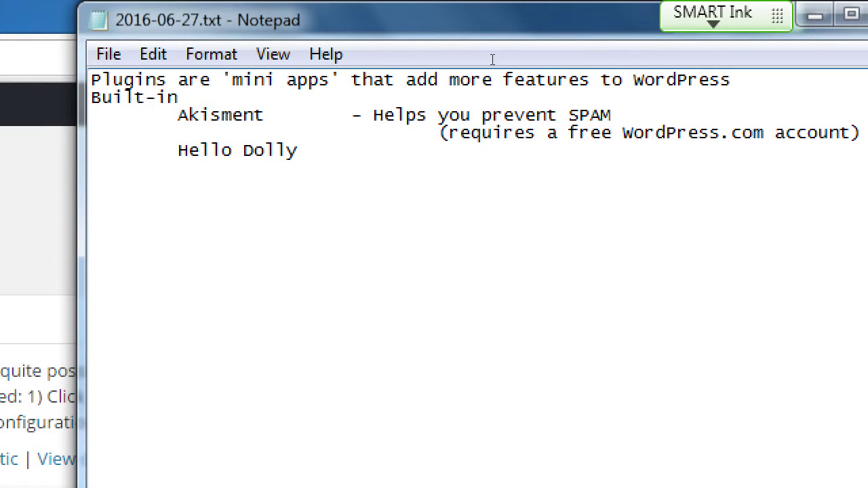
Delete the extra n so Akisment reads Akismet, keeping its description aligned with tabs
double_click(190, 115)
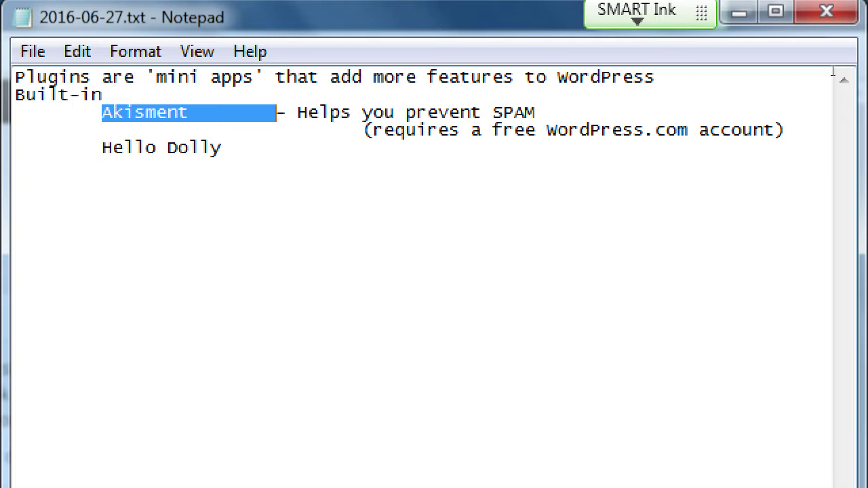
key("Left")
key("Right")
key("Right")
key("Right")
key("Right")
key("Right")
key("Right")
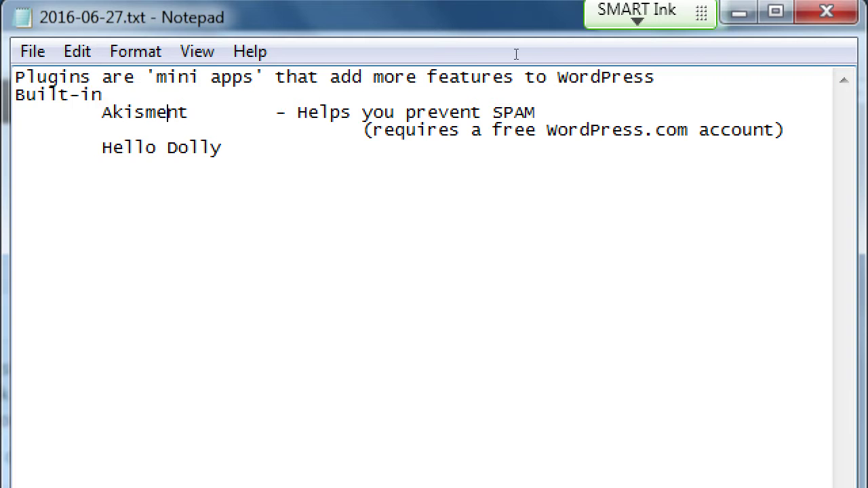
key("Left")
key("Delete")
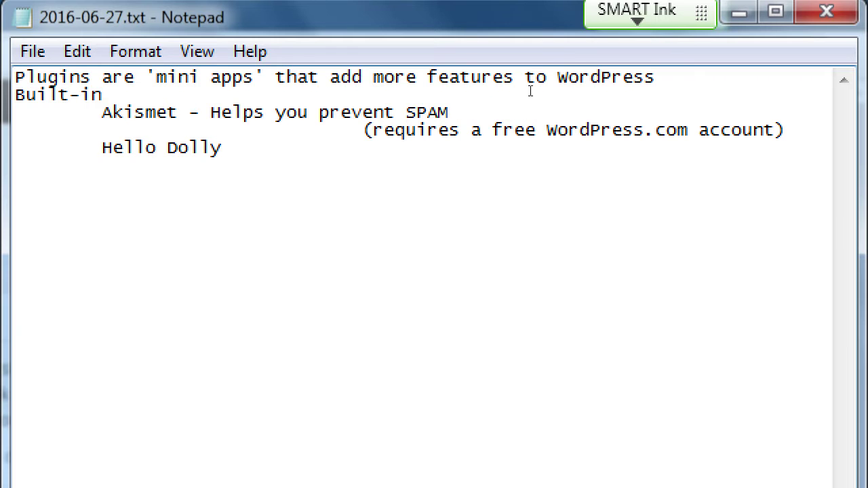
key("Tab")
key("Tab")
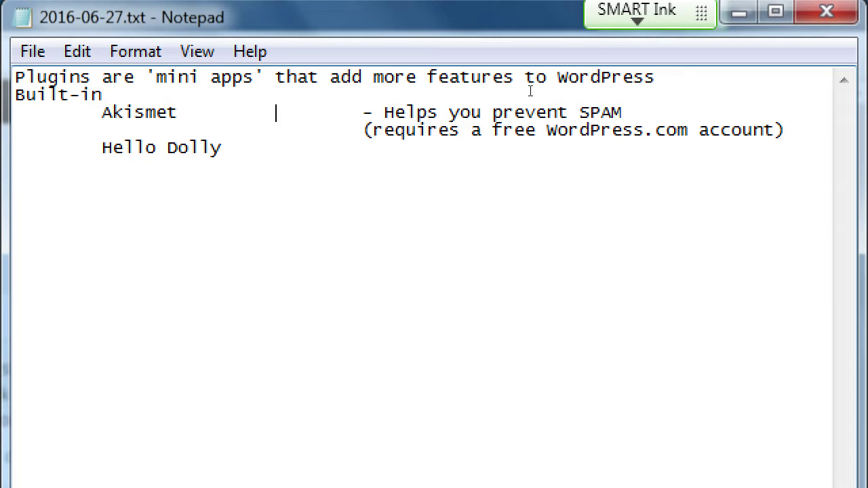
key("BackSpace")
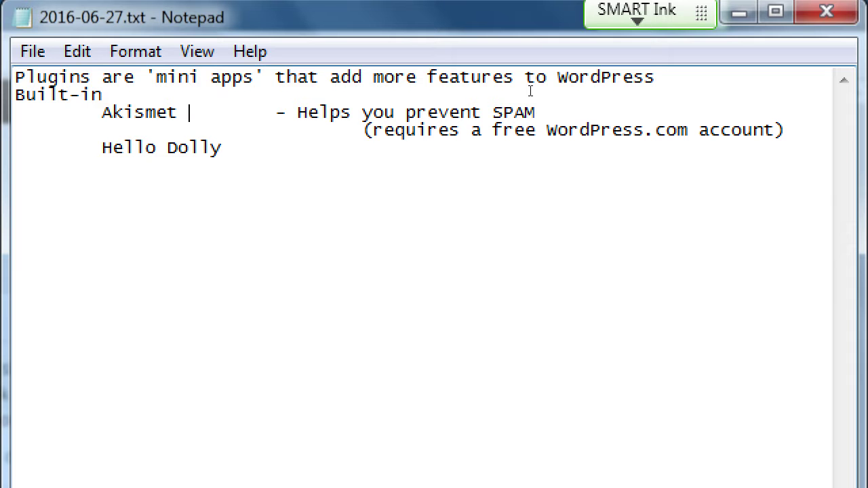
key("super+minus")
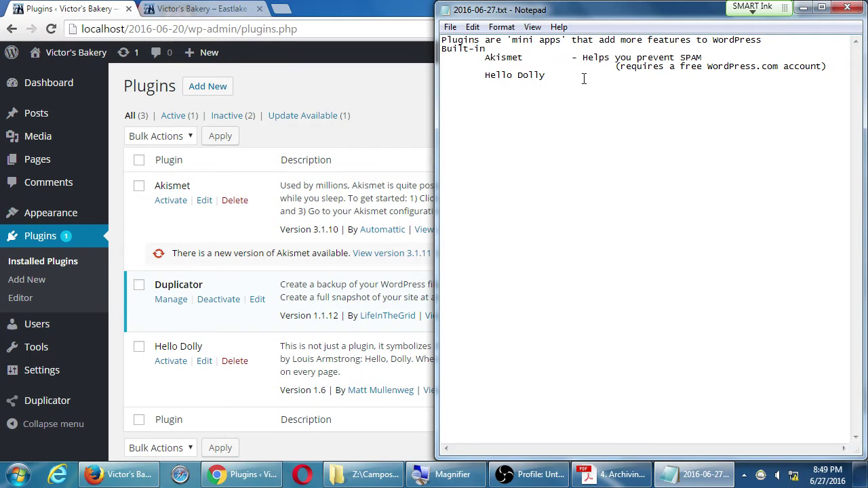
Add the note '- Delete ASAP' after Hello Dolly in the notes
key("super+plus")
key("Down")
key("Down")
key("End")
key("Tab")
type("- De")
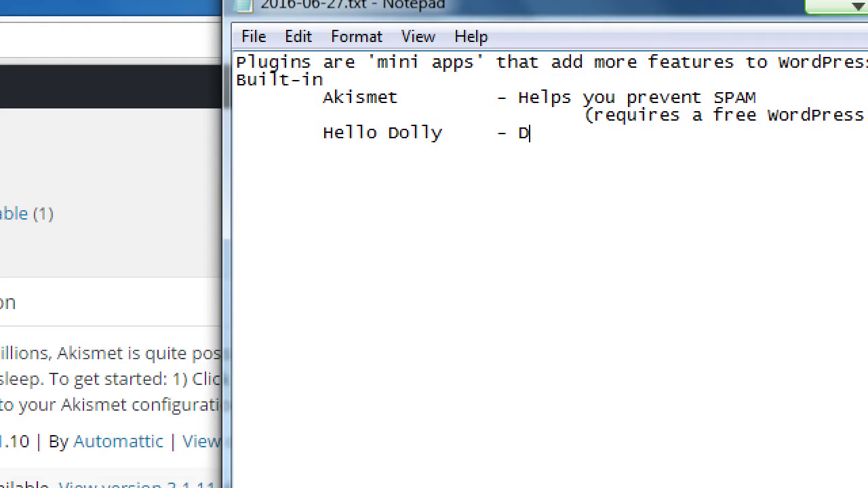
type("le3e")
key("BackSpace")
key("BackSpace")
type("te ASAP")
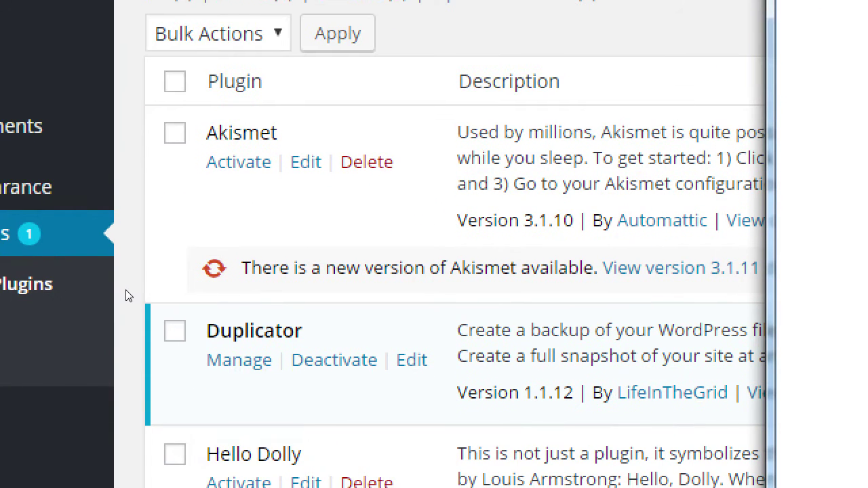
Delete the Hello Dolly plugin and confirm 'Yes, delete these files'
scroll(123, 294, "down", 2)
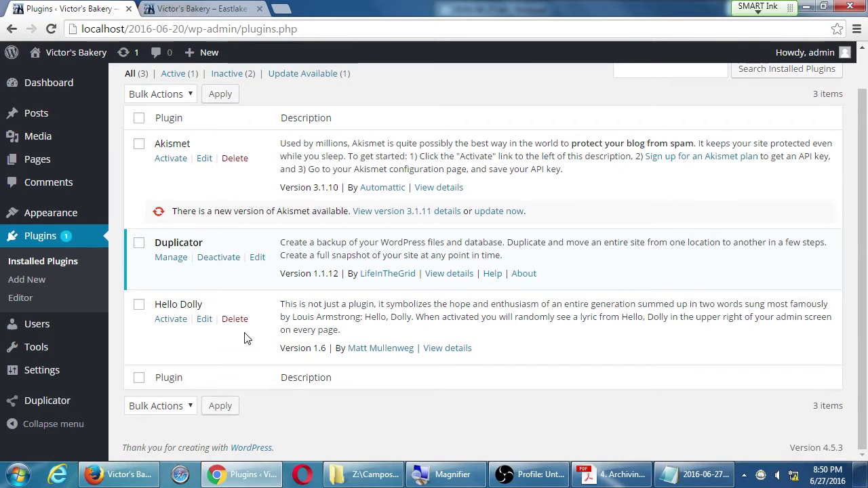
left_click(236, 320)
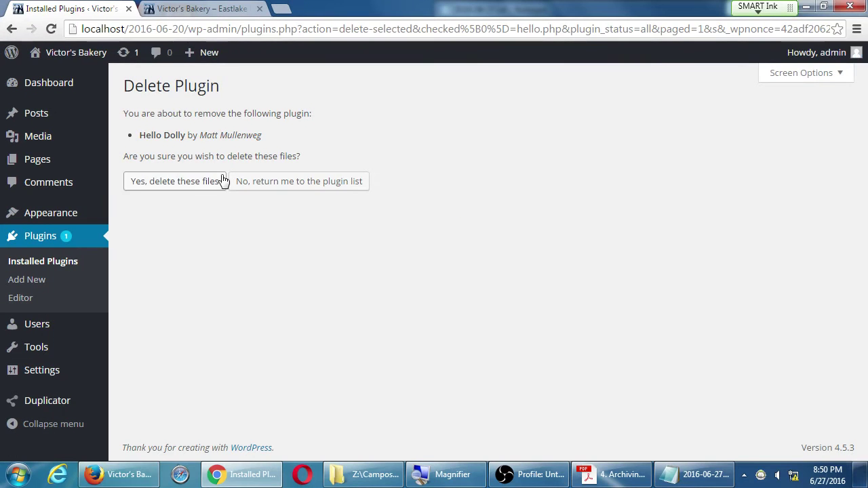
left_click(213, 182)
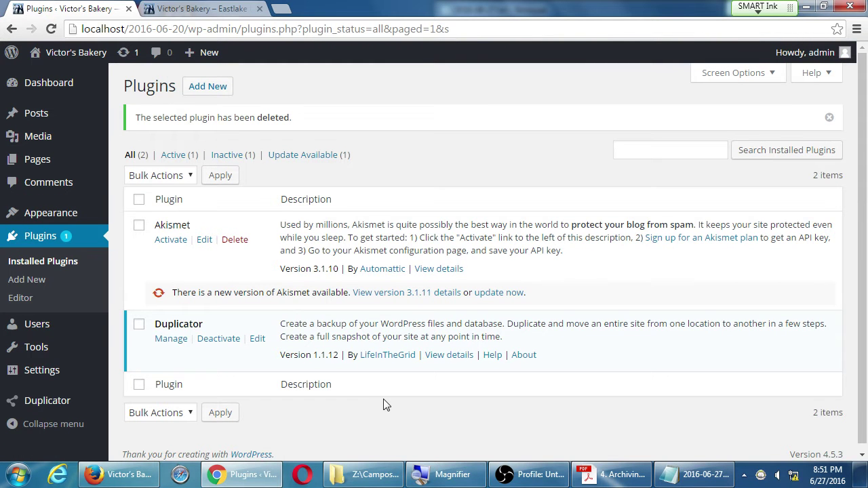
Note 'You can have more than one plugin installed' and '...more than one plugin active'
key("alt+Tab")
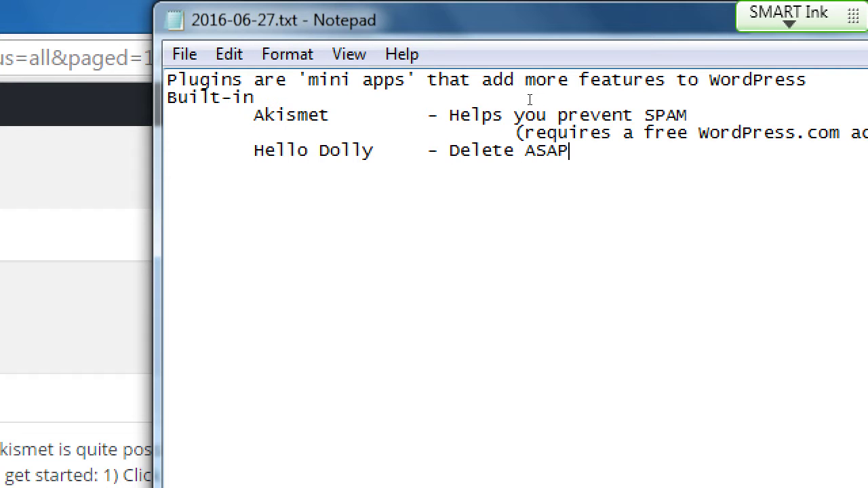
key("Return")
key("Return")
key("Return")
type("You can have m")
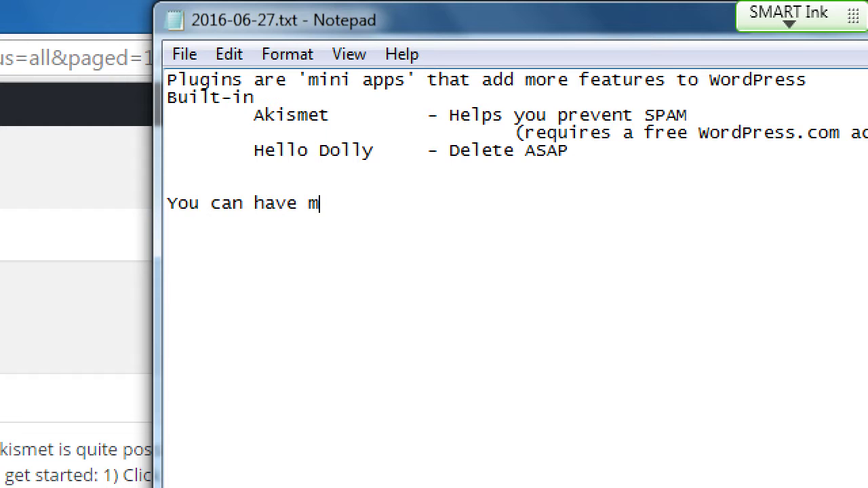
type("ore than one plugin")
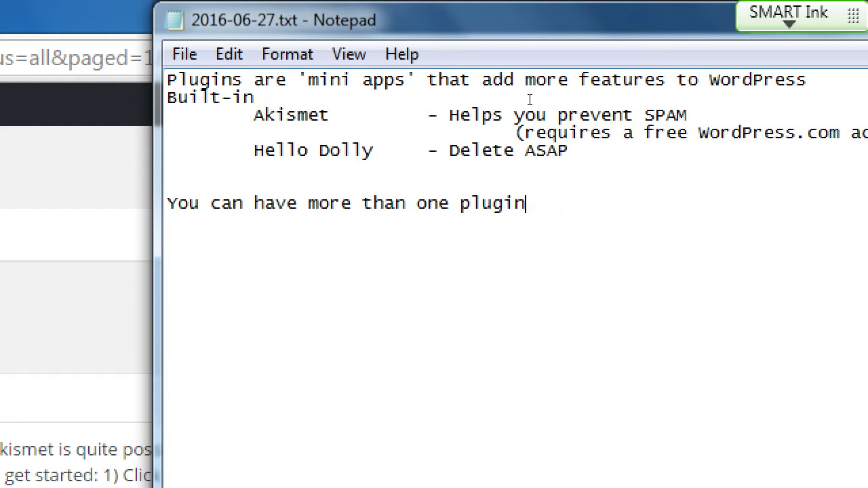
type(" installed")
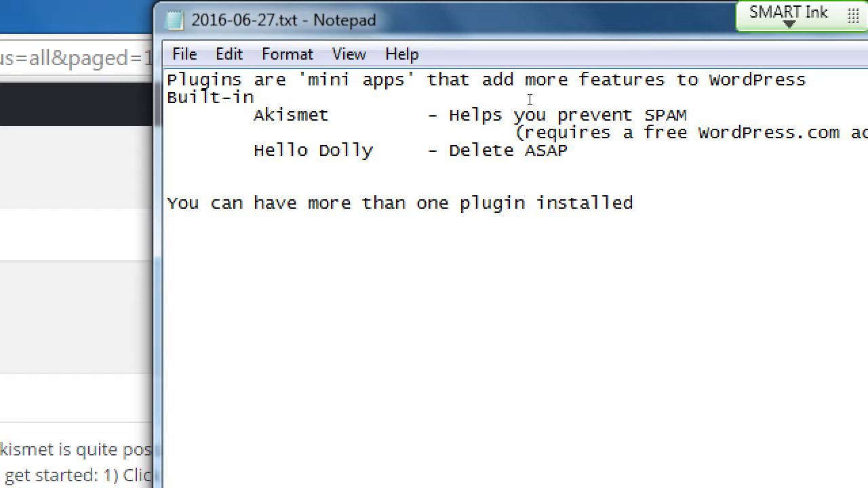
key("Return")
type("You can have more than on")
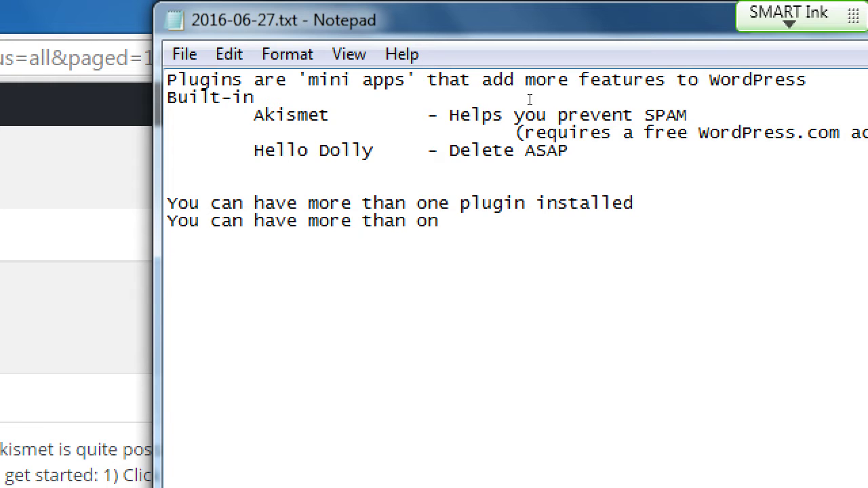
type("e pluginb")
key("BackSpace")
key("BackSpace")
type("active")
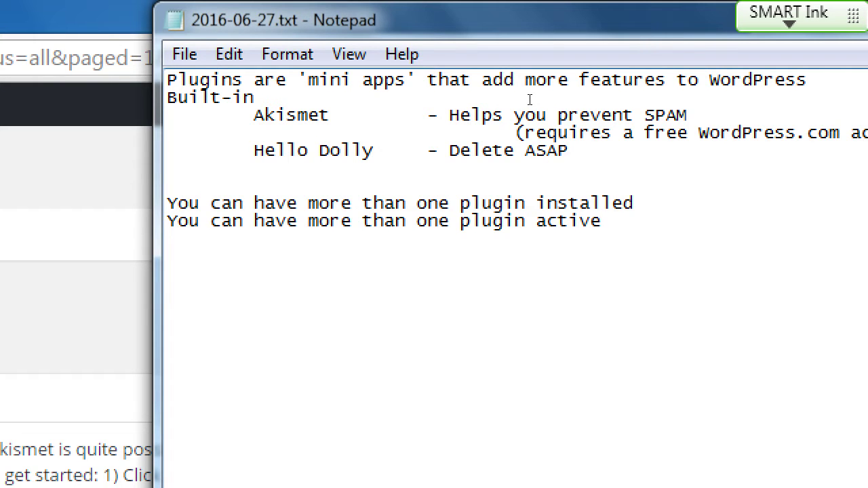
Add 'You can have multiple plugins addressing the same issue' with indented '-BUT NOT RECOMMENDED'
key("Return")
type("You can have multiple")
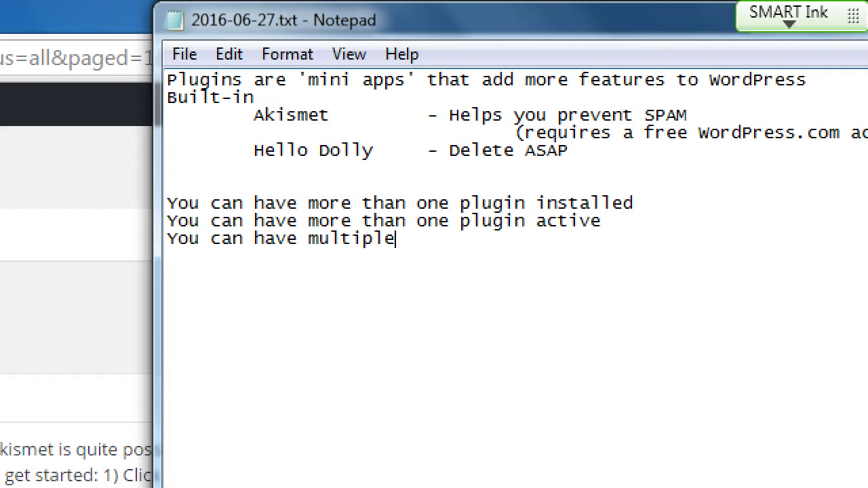
type(" plugins add")
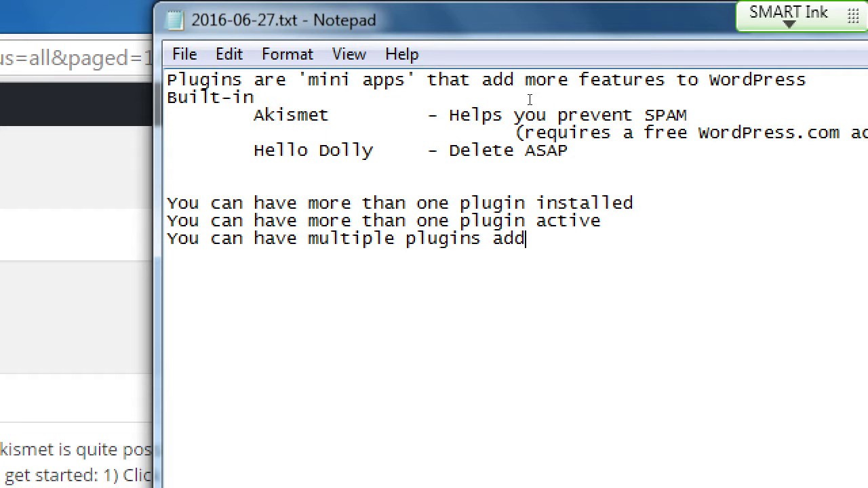
type("ressing the same issue")
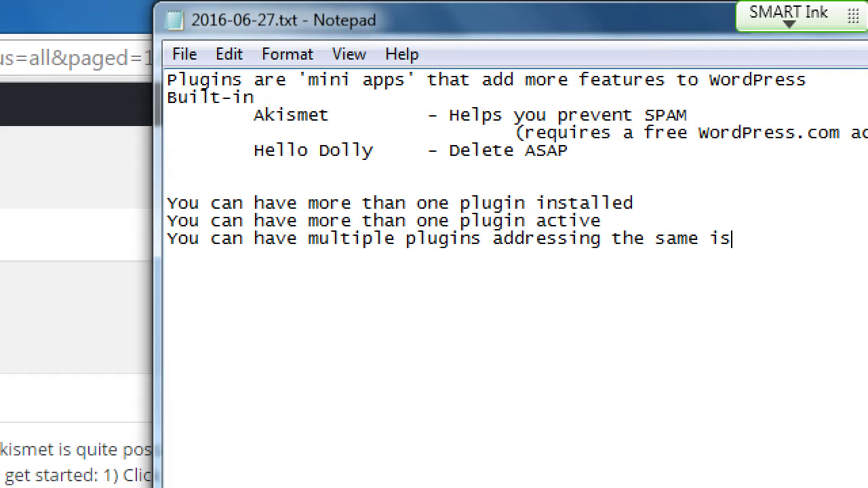
key("Return")
key("Tab")
key("Tab")
type("-BUT NOT RECOMMENDED")
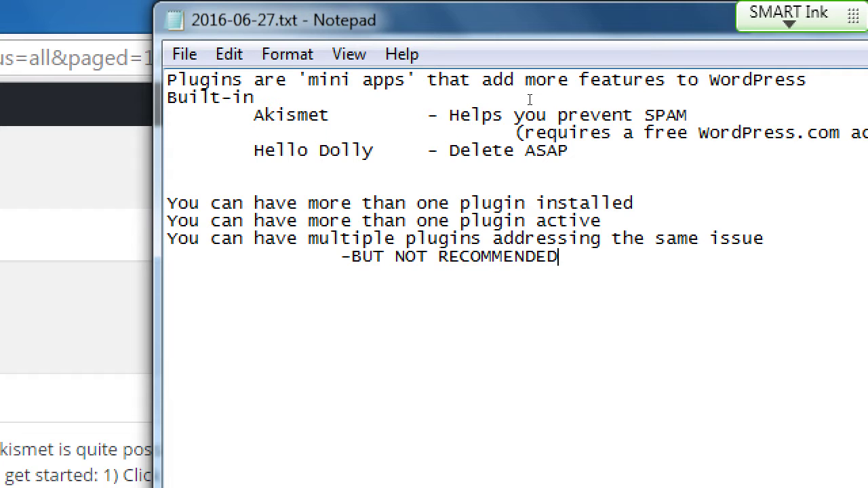
key("Return")
type("Plugins often r")
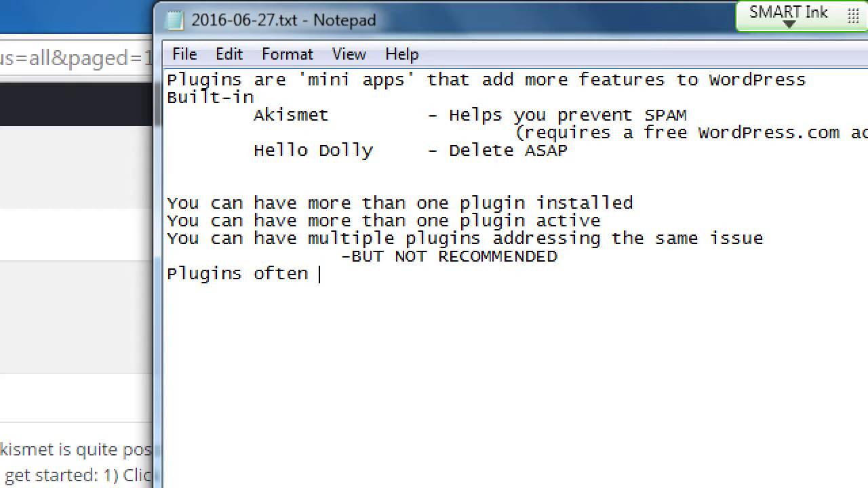
type("quire")
Correct the typo and finish the line 'Plugins often require setup'
key("BackSpace")
key("BackSpace")
key("BackSpace")
key("BackSpace")
key("BackSpace")
type("equire setup")
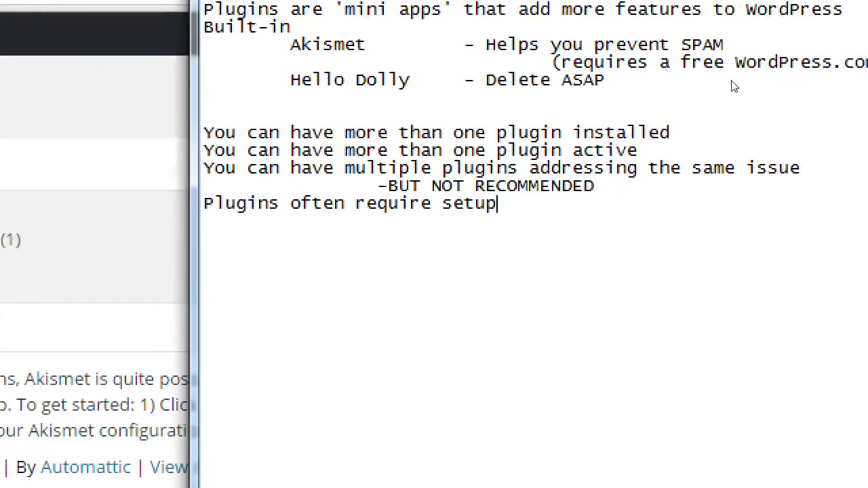
key("alt+f")
key("Escape")
Reuse the copied phrase for a new line 'Plugins often require updates - Big discussion, To-do'
key("ctrl+shift+Right")
key("ctrl+shift+Right")
key("ctrl+shift+Right")
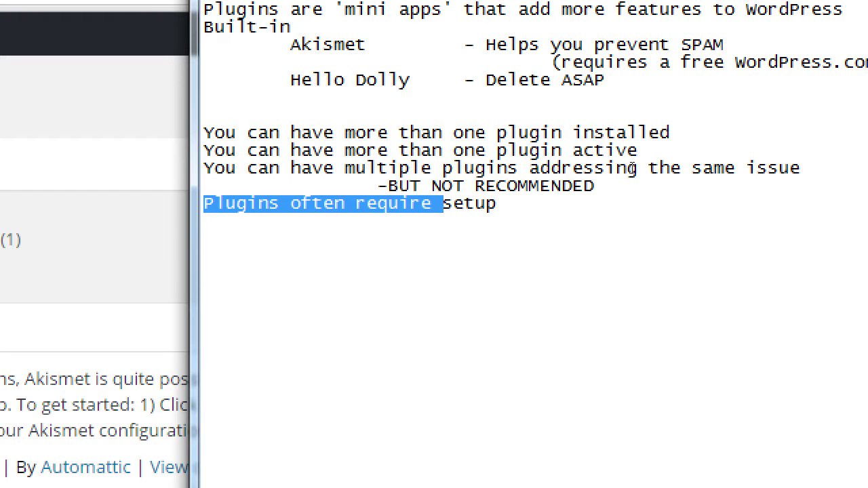
key("ctrl+c")
key("End")
key("Return")
key("ctrl+v")
type("updates")
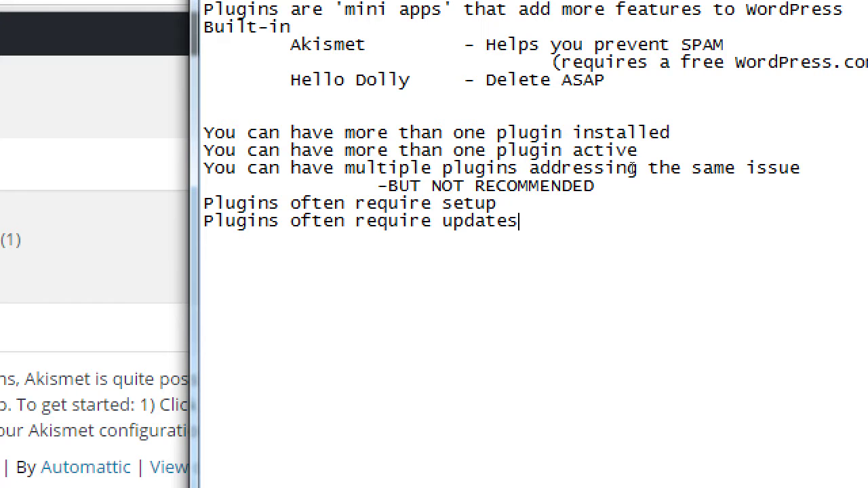
type(" - ")
type("TO")
key("BackSpace")
key("BackSpace")
type("A")
key("BackSpace")
type("Big discussion, O")
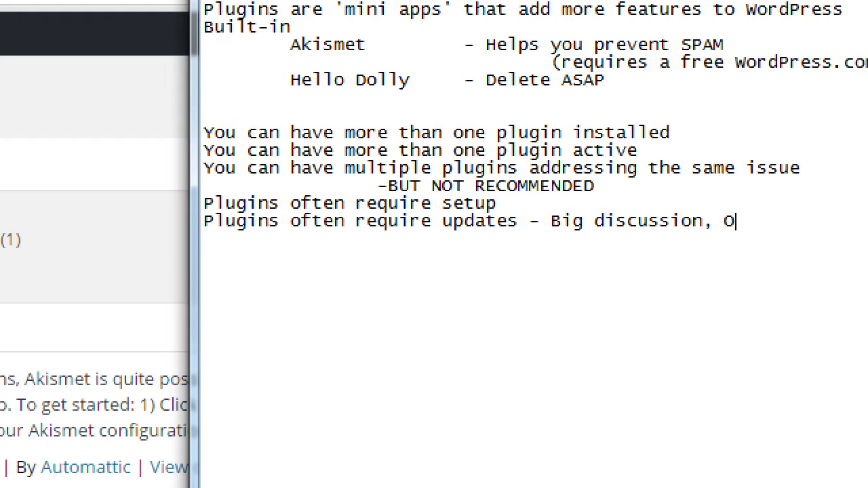
key("BackSpace")
type("TO")
key("BackSpace")
type("o-do")
Below the To-do note, type 'Only have the minimum # of plugins you need installed/active'
key("Return")
key("Return")
type("Don't")
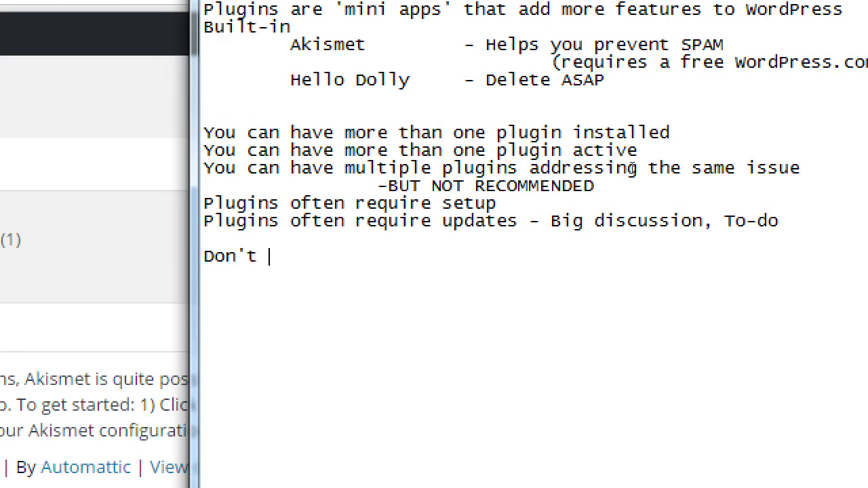
key("BackSpace")
key("BackSpace")
key("BackSpace")
key("BackSpace")
key("BackSpace")
type("aO")
key("BackSpace")
key("BackSpace")
type("Only ")
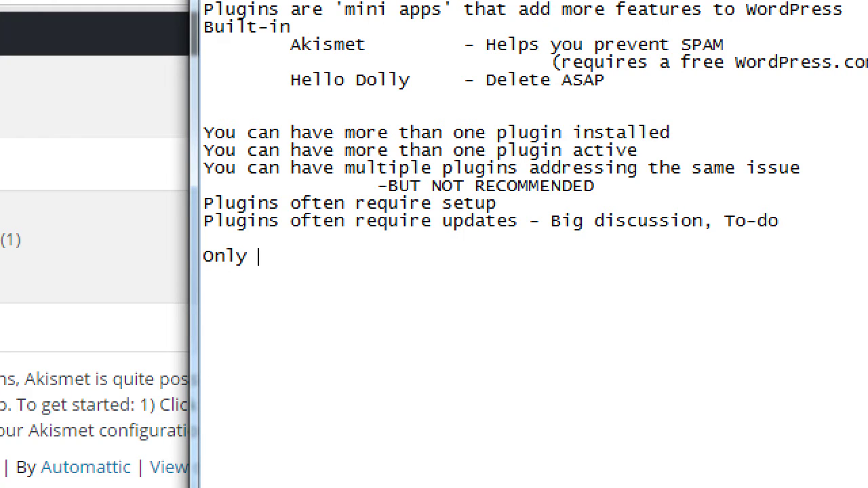
type("have the min")
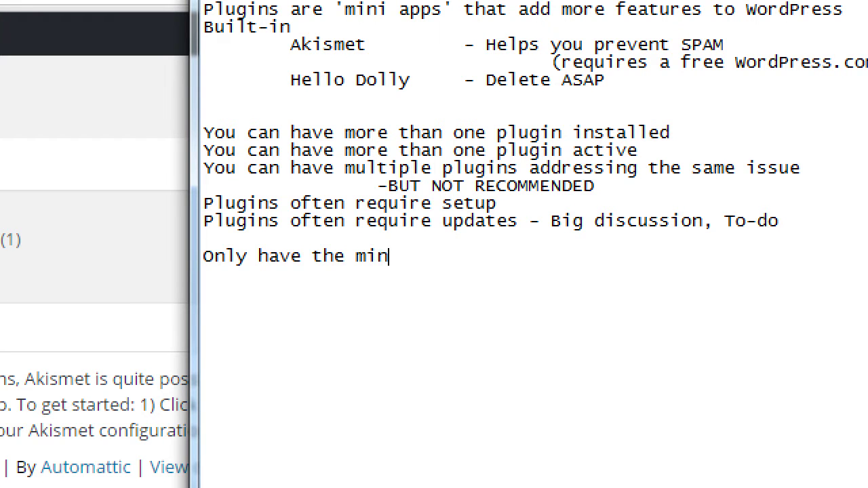
type("imum # of plugi")
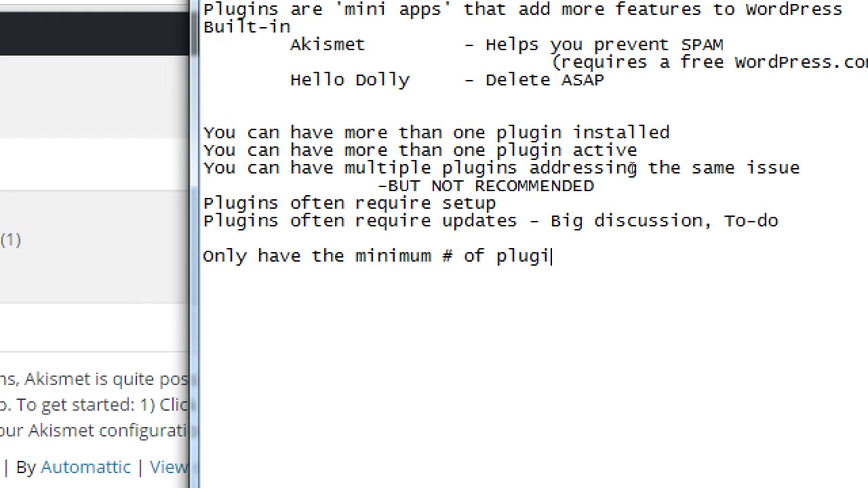
type("ns you need installed")
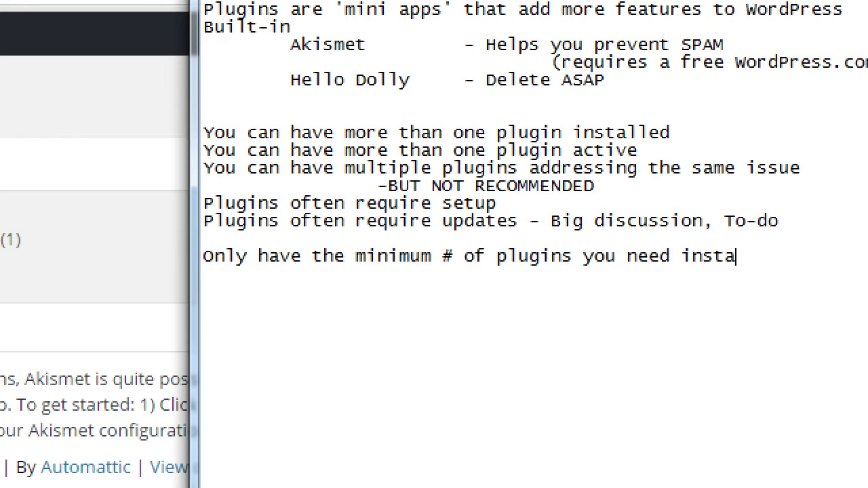
type("/active")
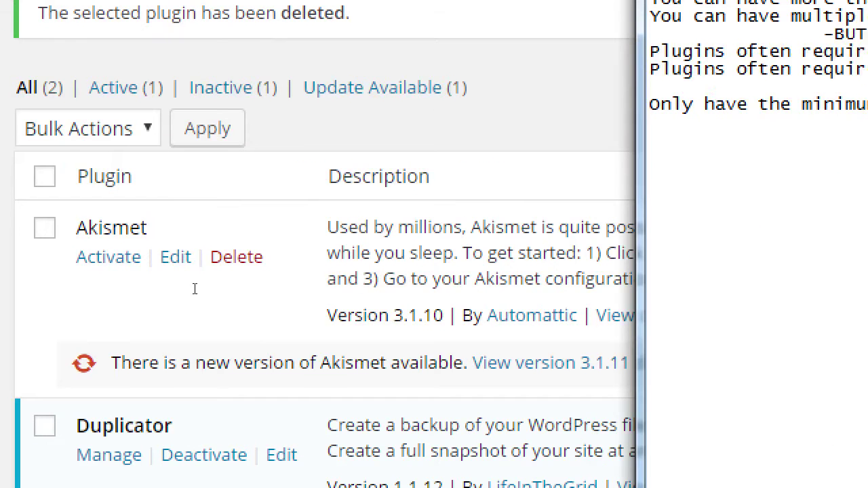
left_click(126, 265)
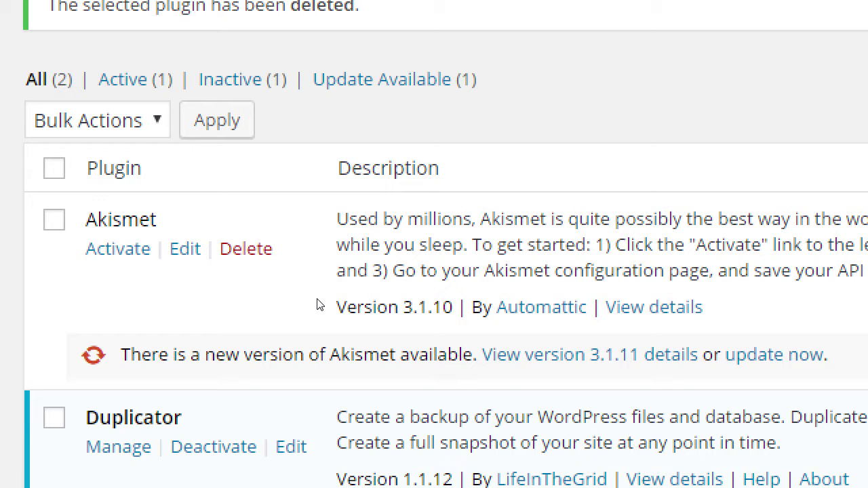
key("alt+Tab")
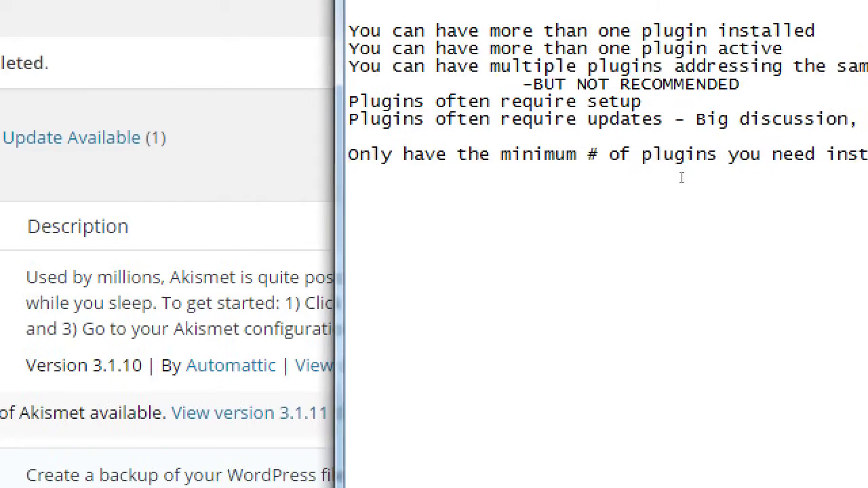
Add indented reasons 'Each takes resources' and 'Each slows down your site' under the minimum-plugins note
left_click(774, 167)
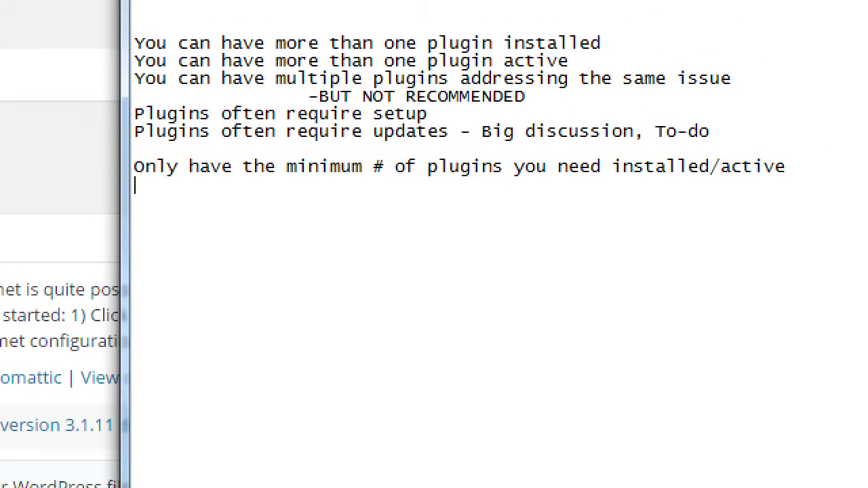
key("Tab")
type("Each takes resources")
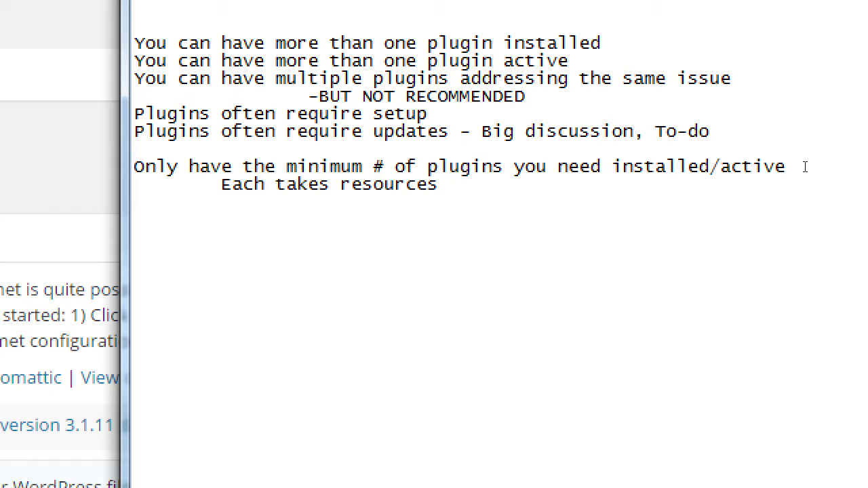
key("Return")
key("Tab")
type("Each slow")
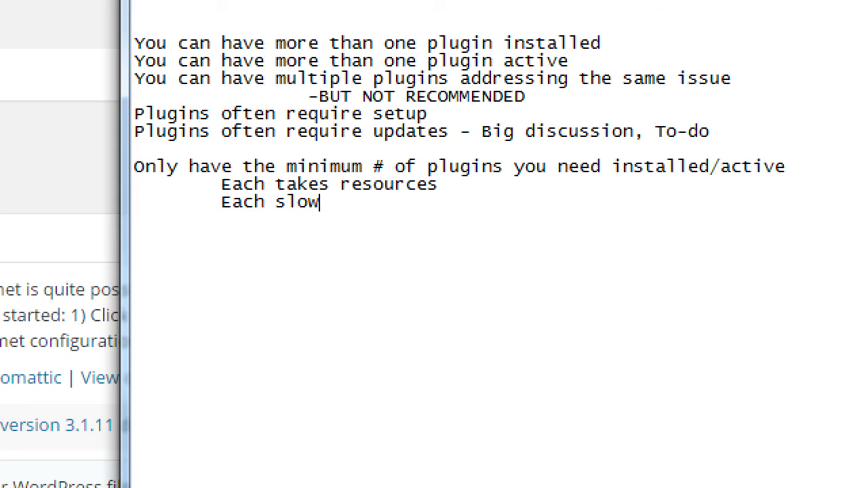
type("s down your site")
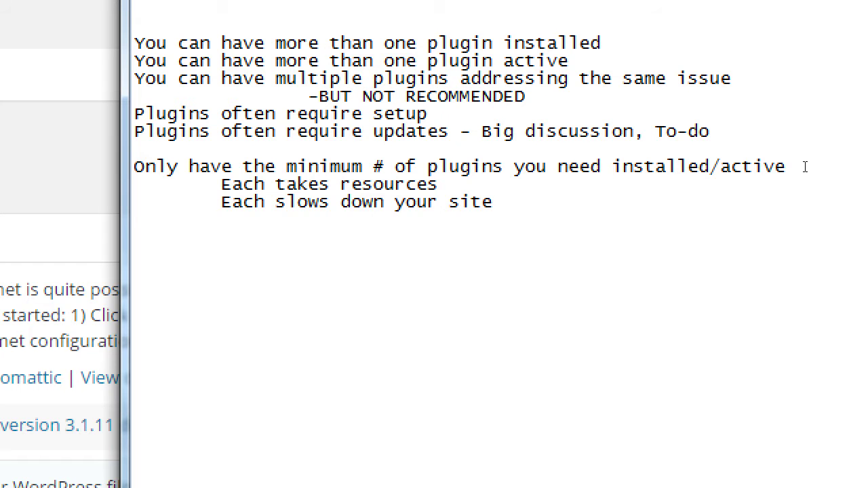
Add the indented line 'Each makes your site potentially less-secure.', fixing the spelling
key("Return")
key("Tab")
type("Each makes")
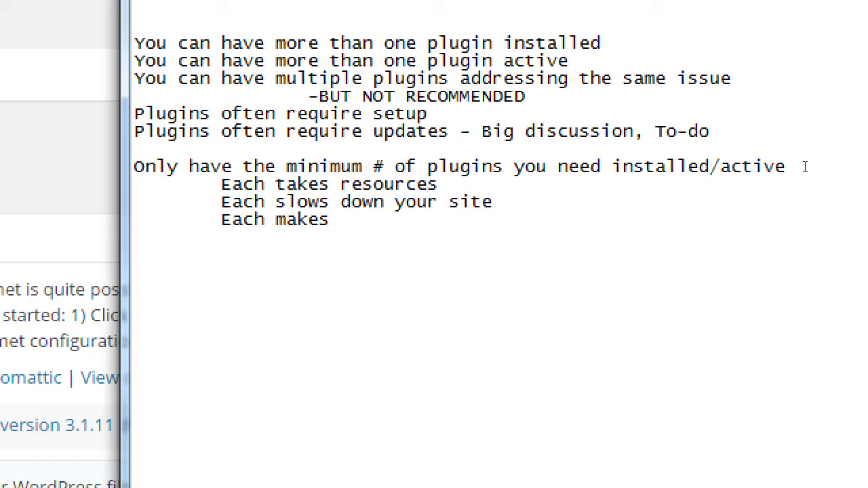
type(" your site ")
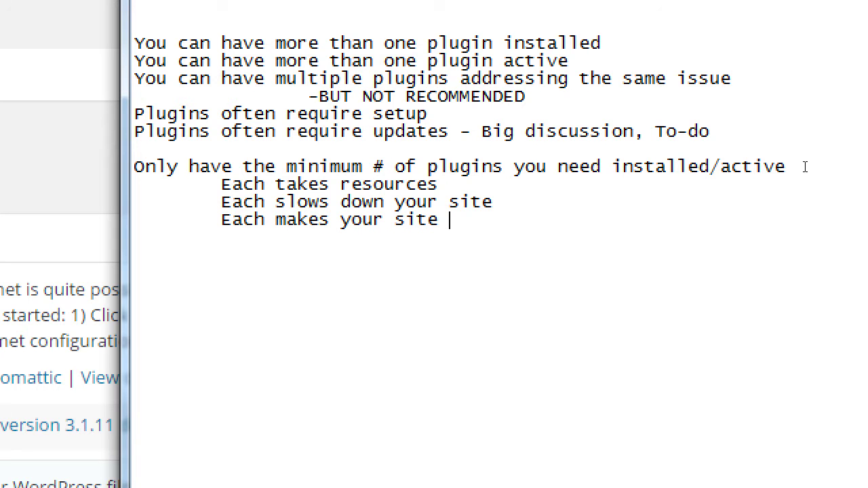
type("potenti")
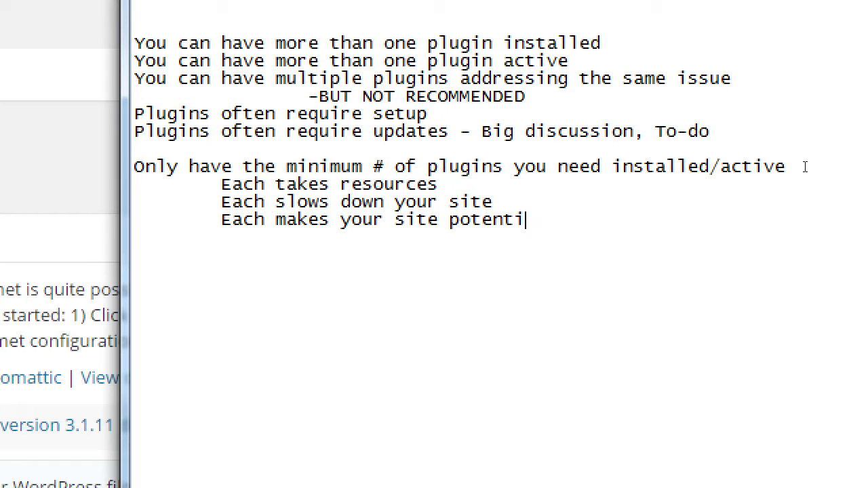
type("ally less scure")
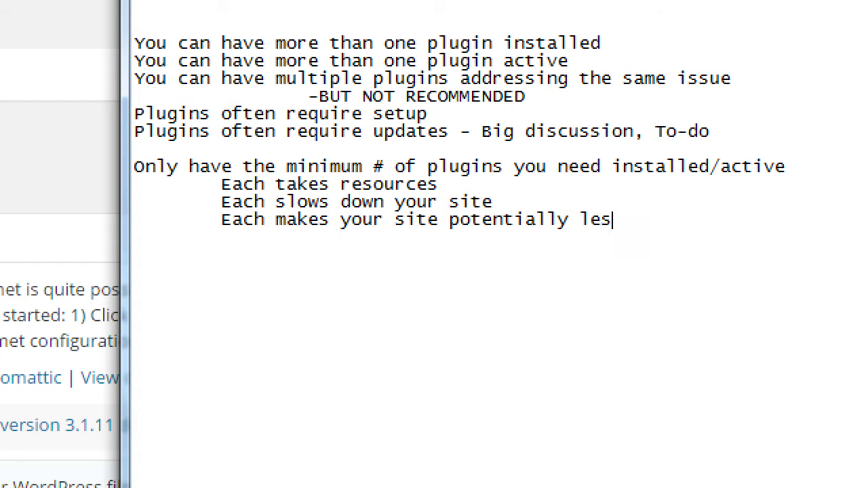
key("BackSpace")
key("BackSpace")
key("BackSpace")
key("BackSpace")
key("BackSpace")
key("BackSpace")
type("-scure")
key("BackSpace")
key("BackSpace")
key("BackSpace")
key("BackSpace")
type("ecure.")
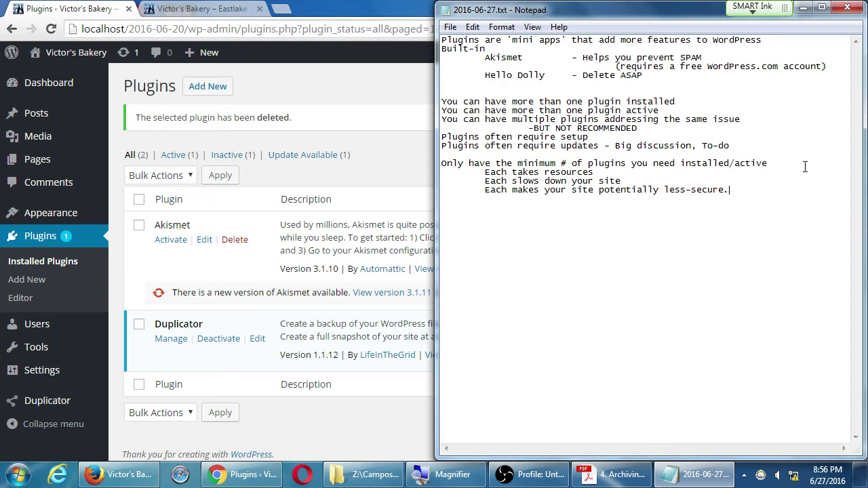
Return to WordPress's Installed Plugins page, which lists Akismet and the active Duplicator
left_click(740, 210)
left_click(378, 163)
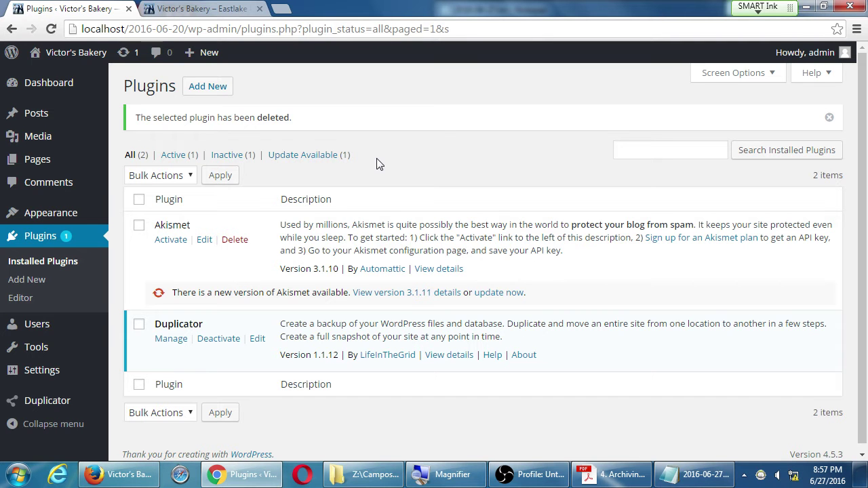
In the notes, type the heading 'Possible Plugin Locations'
key("alt+Tab")
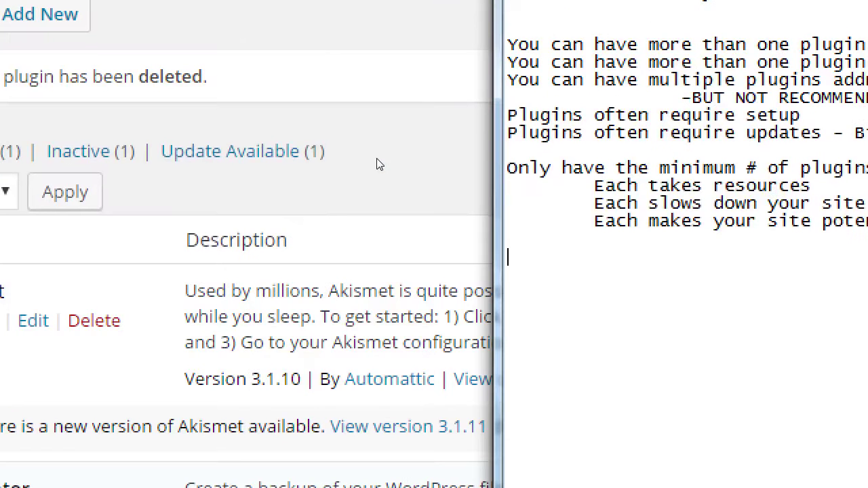
type("Possb")
key("BackSpace")
type("ible ")
type("Lo")
key("BackSpace")
key("BackSpace")
type("Pu")
key("BackSpace")
type("lugin lo")
key("BackSpace")
key("BackSpace")
type("Locations")
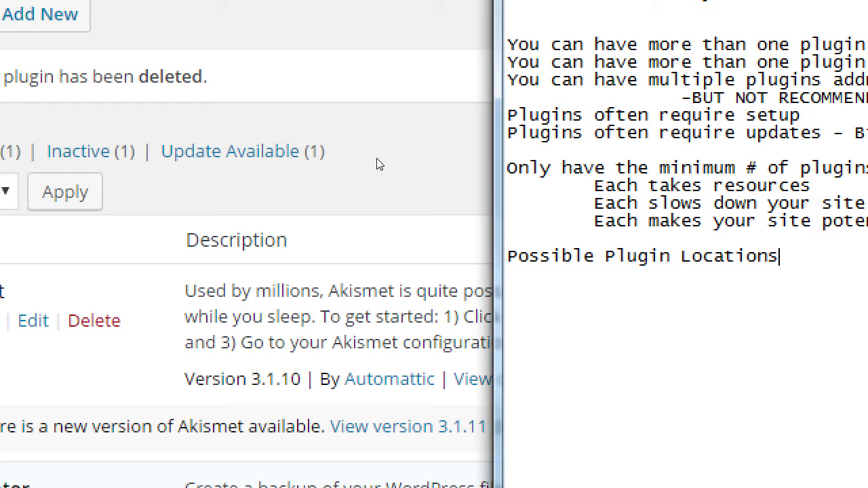
Add item '1. New Dashboard Menu Item' below the heading
key("Return")
type("1. New Men")
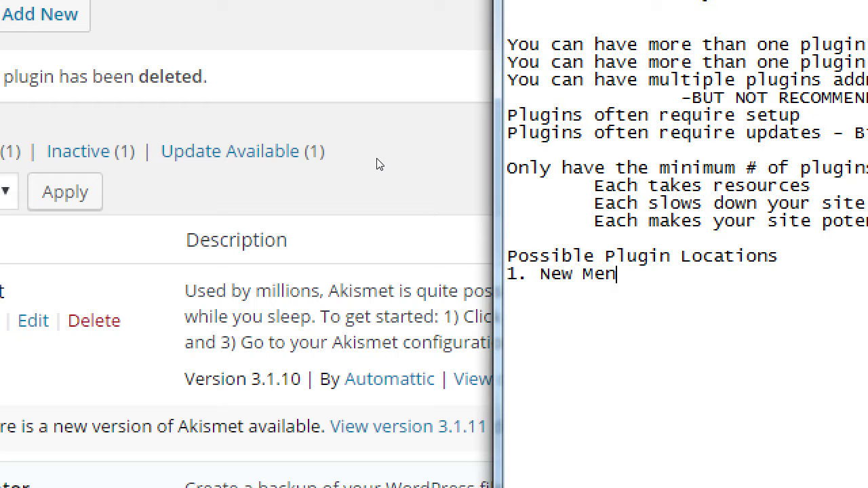
type("u Item")
key("BackSpace")
key("BackSpace")
key("BackSpace")
key("BackSpace")
key("BackSpace")
key("BackSpace")
key("BackSpace")
key("BackSpace")
key("BackSpace")
type("Dashboard")
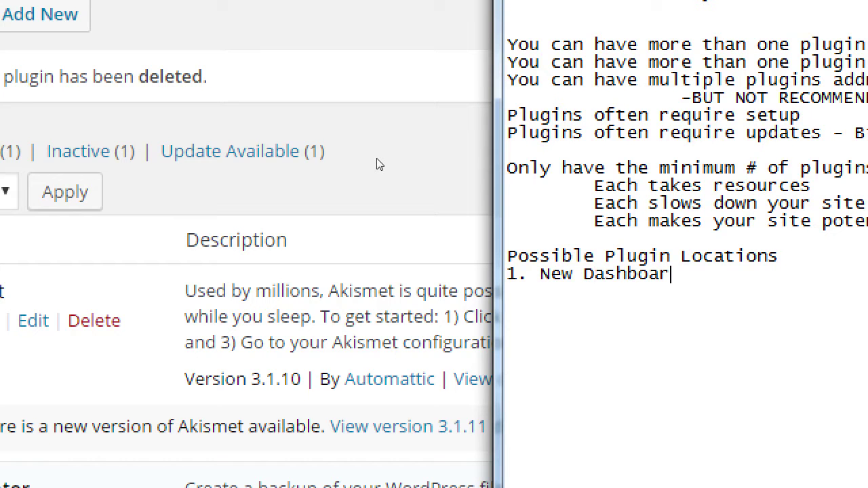
type(" Menu Item")
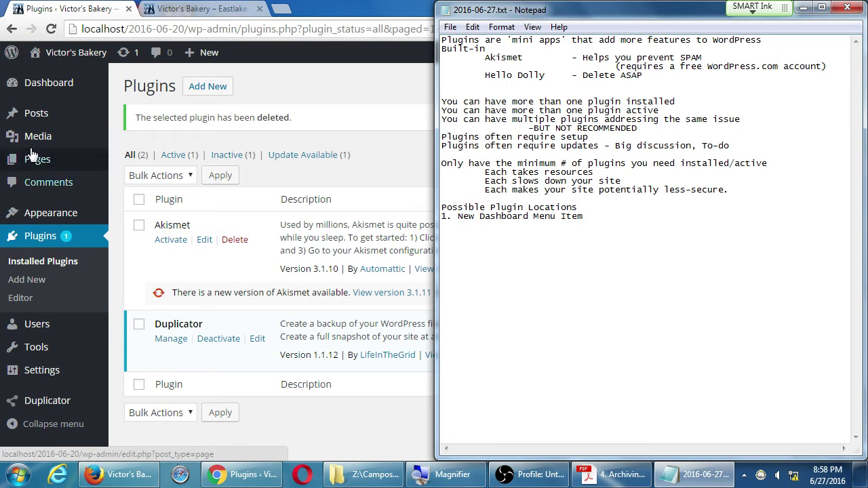
mouse_move(46, 115)
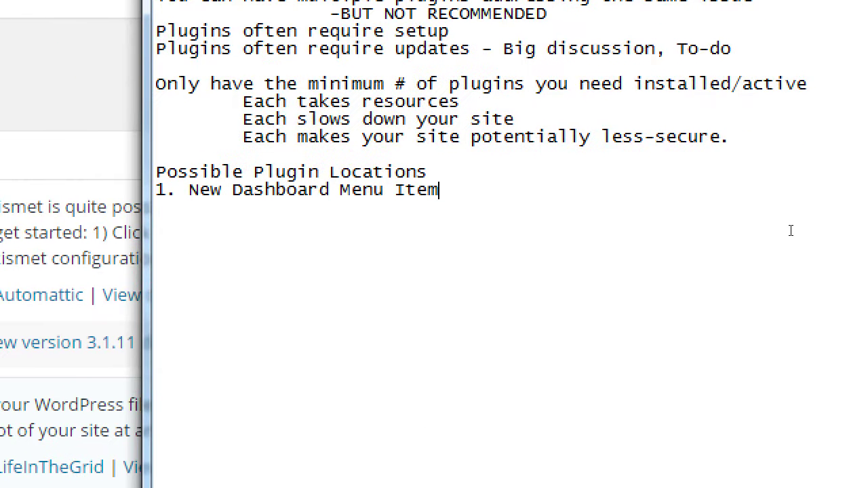
Append '(often @ the bottom; sometimes @ top)' to item 1 and begin item '2.' below it
type("(often @ the bottom")
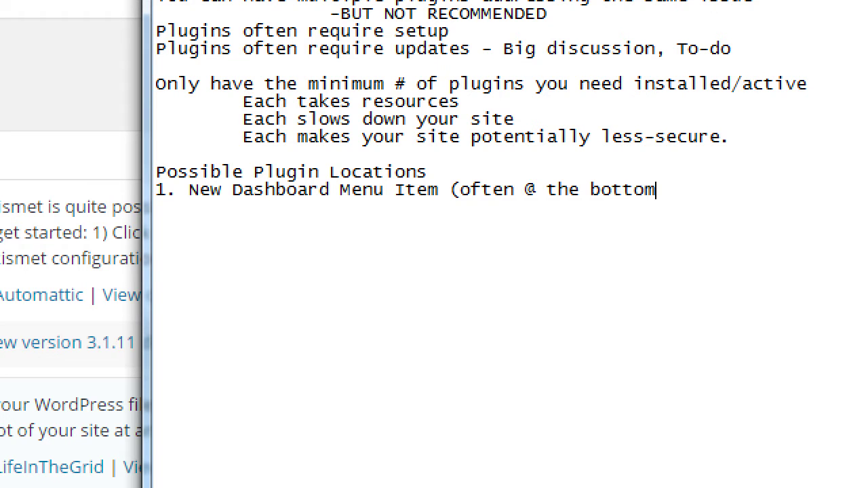
type("; someti")
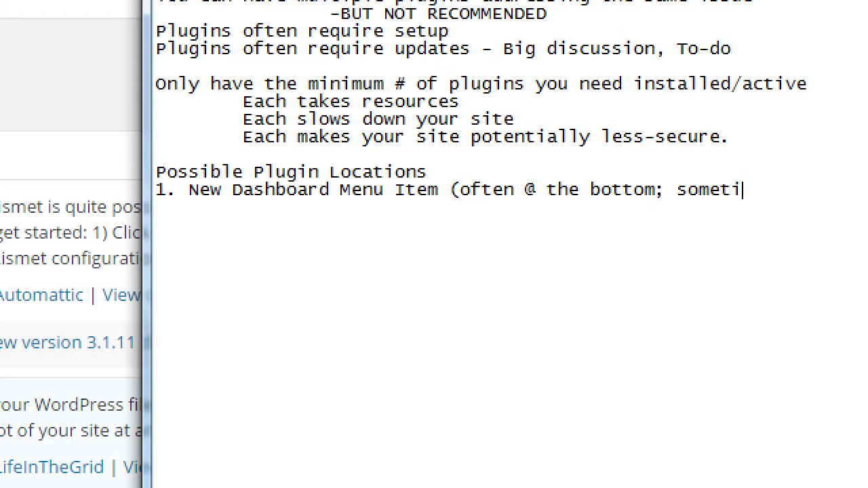
type("mes @ top)")
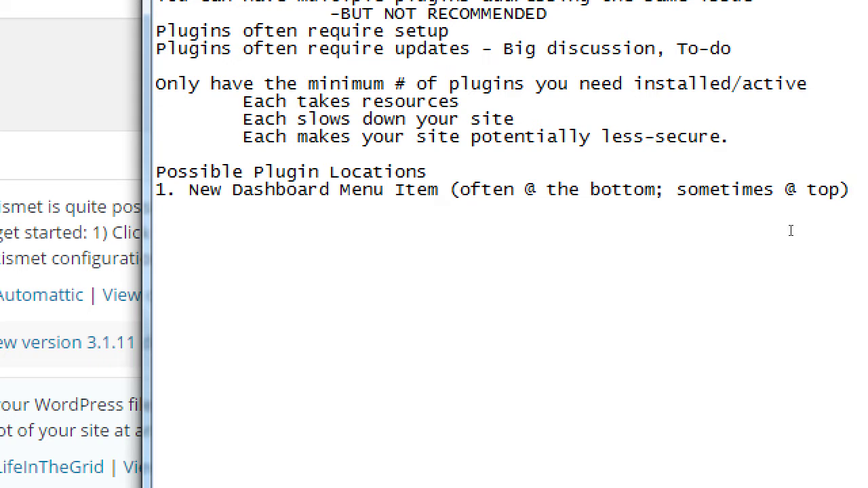
key("Return")
type("2.")
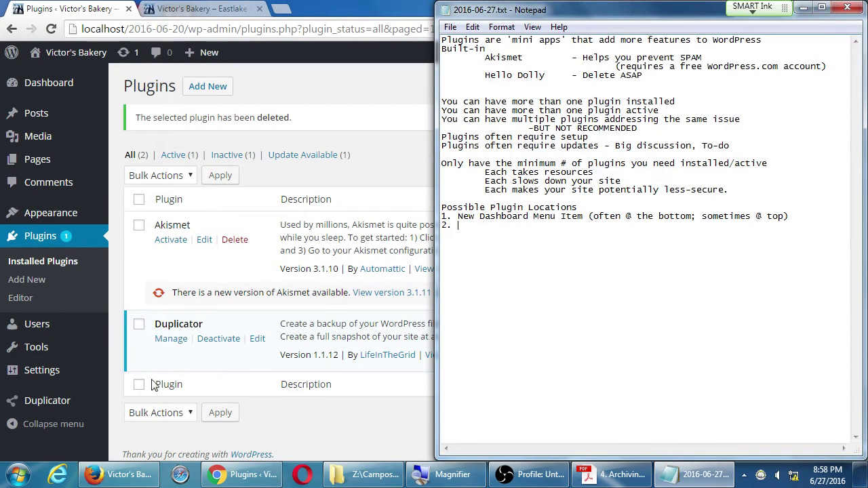
Write item 2 as 'A sub-item of the Settings menu' and begin item '3.'
mouse_move(88, 377)
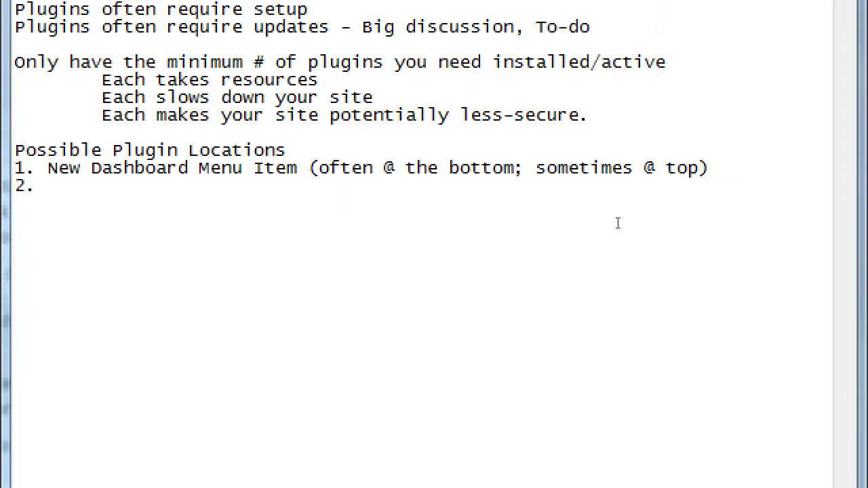
type("A sub-item o")
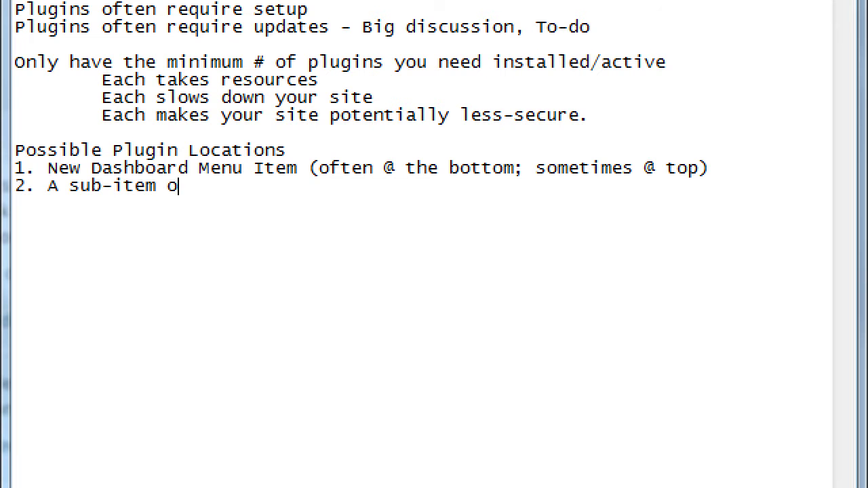
type("f the SEtting")
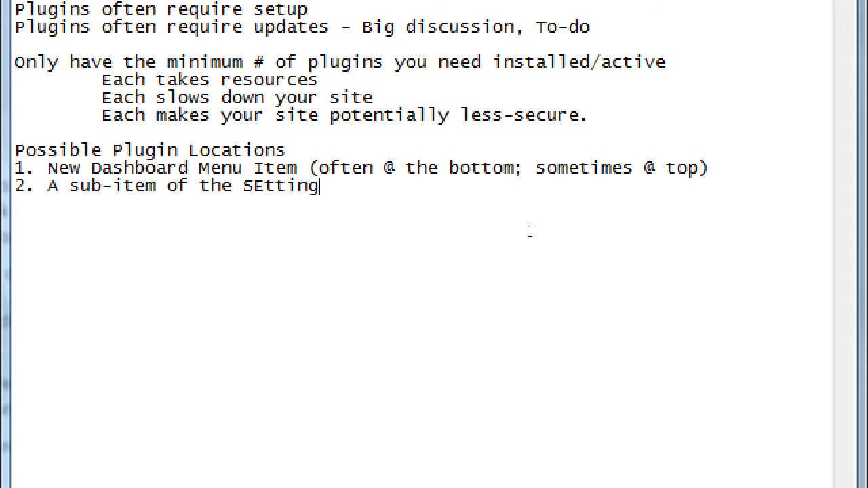
key("BackSpace")
key("BackSpace")
key("BackSpace")
key("BackSpace")
key("BackSpace")
key("BackSpace")
type("ettings menu")
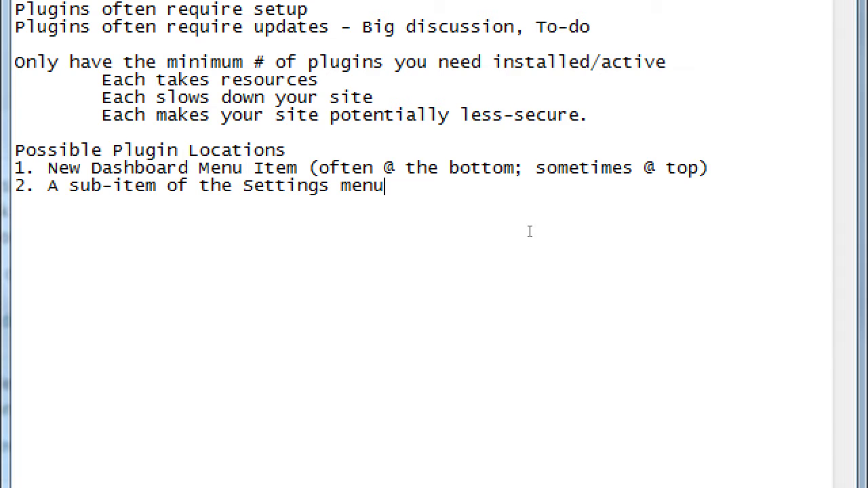
key("Return")
type("3.")
Copy 'A sub-item of the' into item 3 and complete it with 'Tools menu'
key("Up")
key("ctrl+shift+Right")
key("ctrl+shift+Right")
key("ctrl+shift+Right")
key("ctrl+shift+Right")
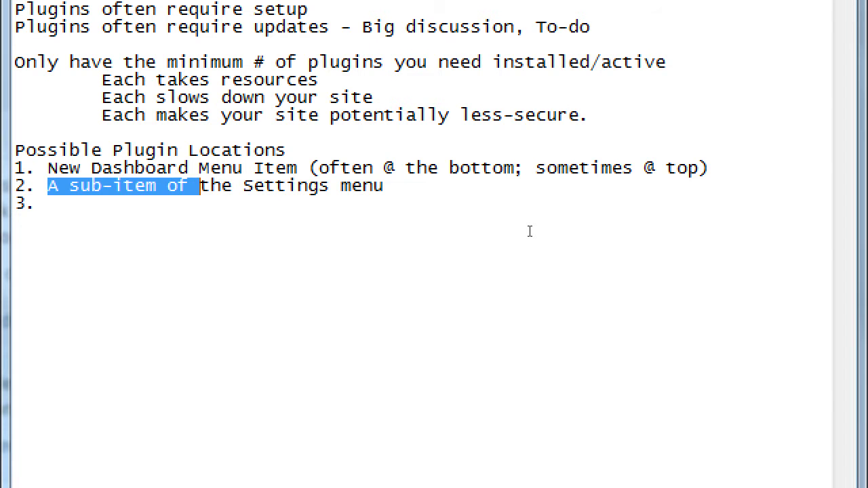
key("ctrl+shift+Right")
key("ctrl+c")
key("Down")
key("ctrl+v")
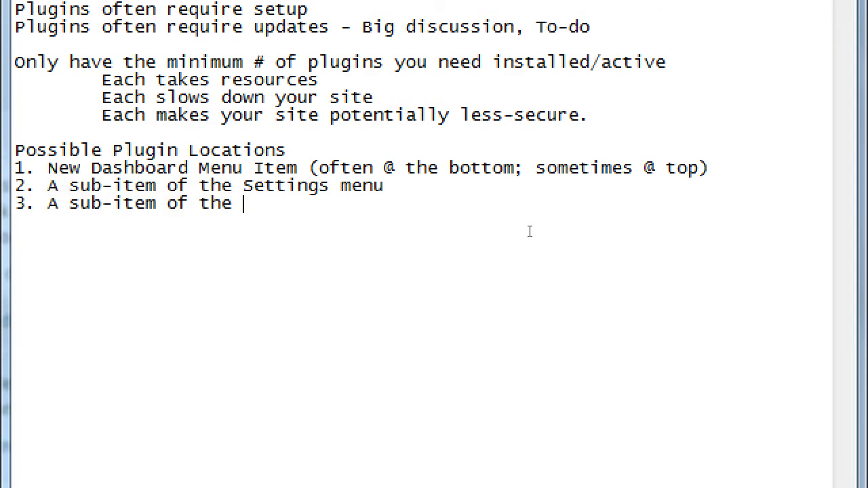
type("Tools menu")
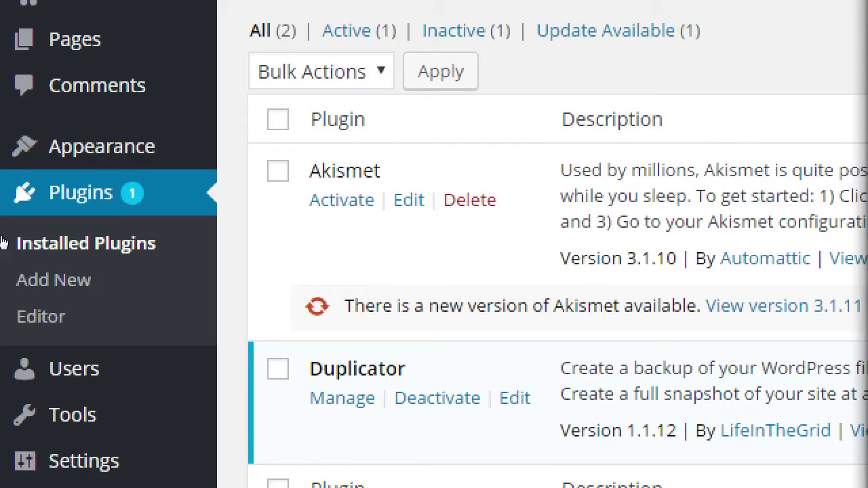
Scroll the WordPress admin sidebar to check where the Tools menu sits
scroll(10, 373, "down", 3)
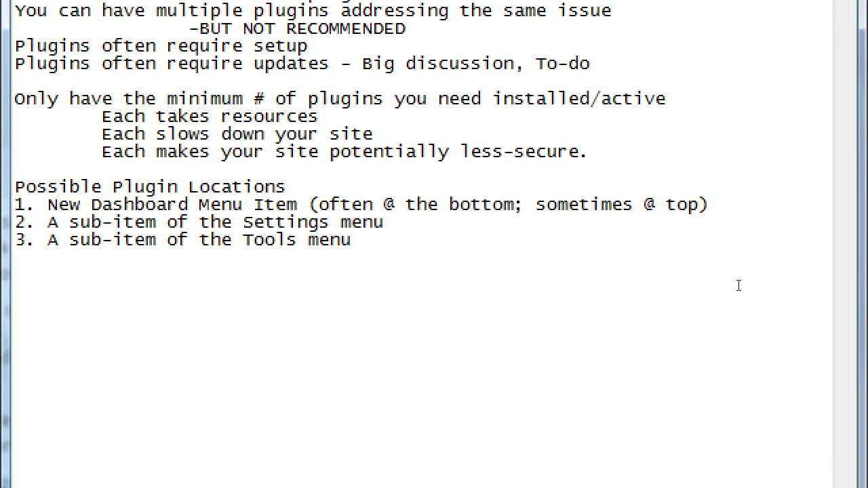
Add item 4, 'Should always show up in the Plugins > Installed Plugins screen'
key("Return")
type("4.  Should awa")
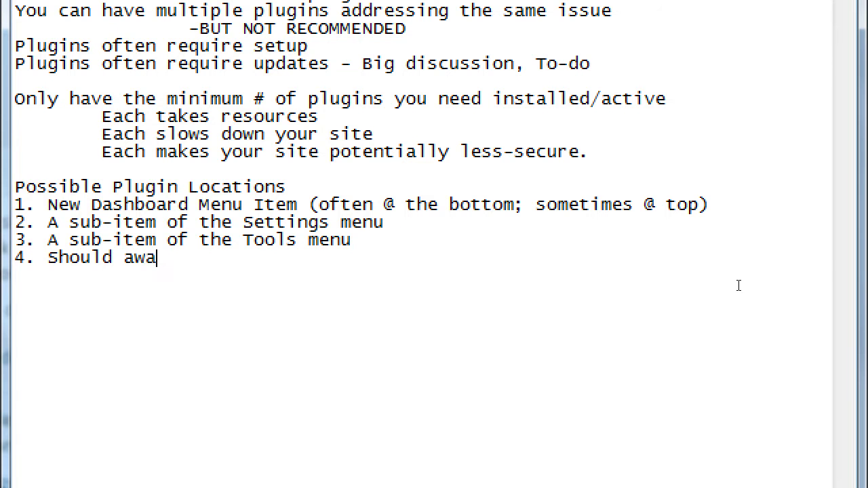
key("BackSpace")
key("BackSpace")
type("lways show u")
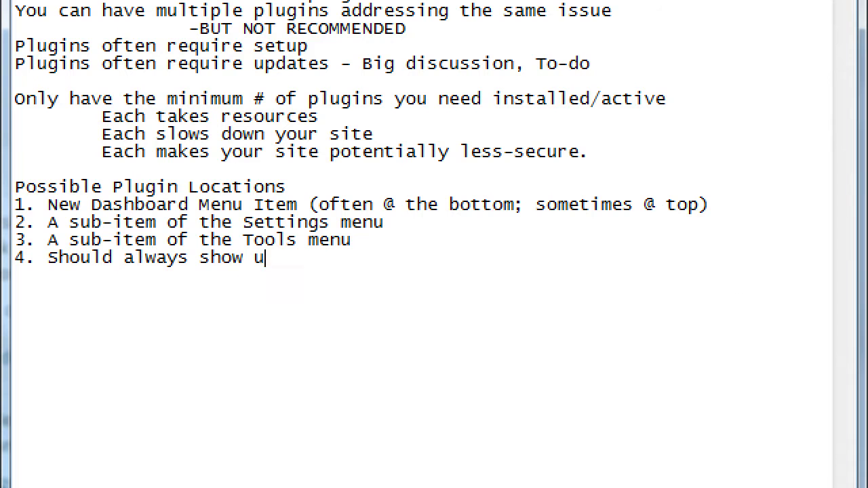
type("p in the Plugins")
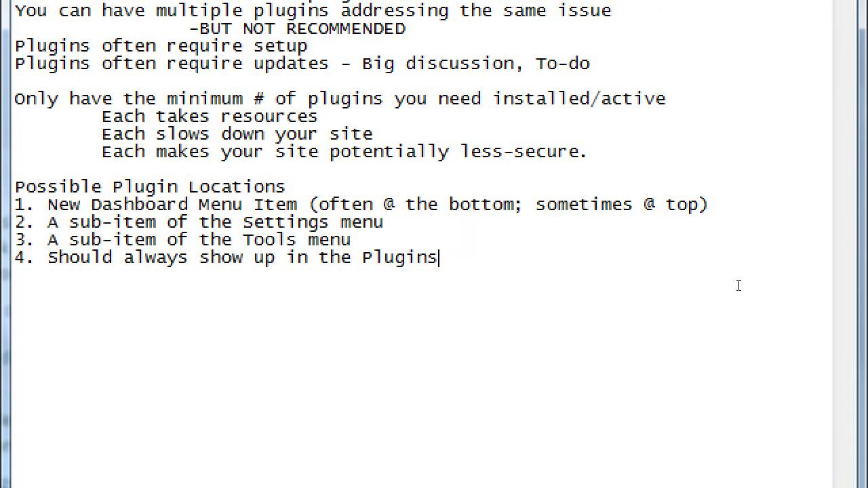
type(" > All Plu")
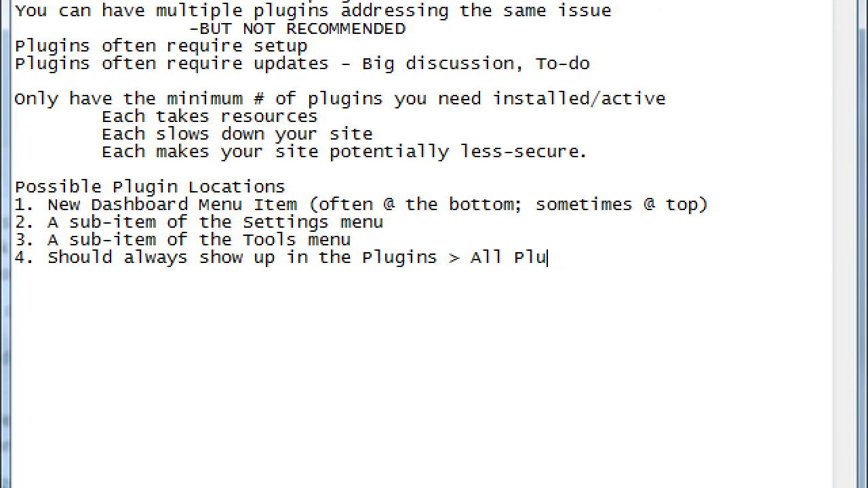
type("gins screen")
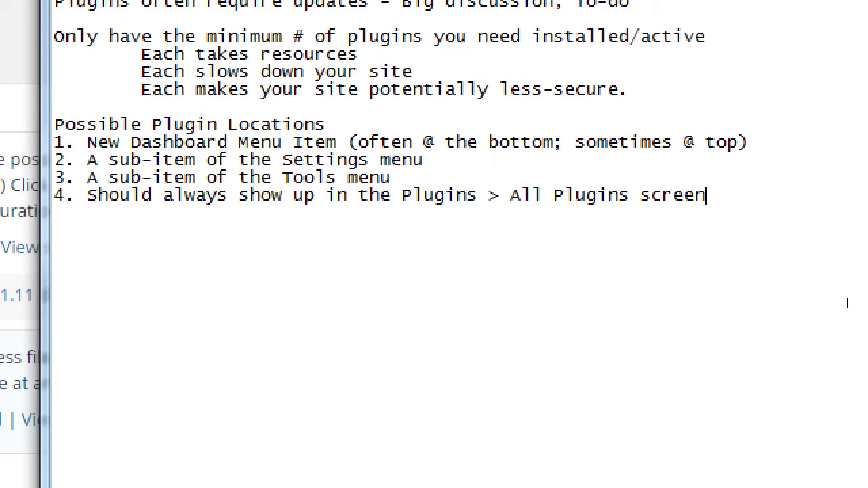
key("ctrl+Left")
key("ctrl+Left")
key("Left")
key("ctrl+shift+Left")
type("Installed")
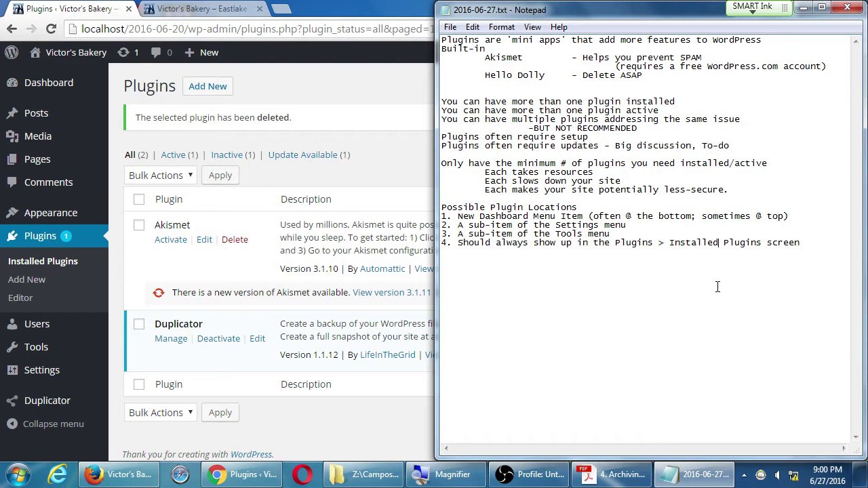
Open the campos-ecommerce-4archiving-wordpress.pdf syllabus and review its page-2 Course Calendar of Assignments
left_click(390, 154)
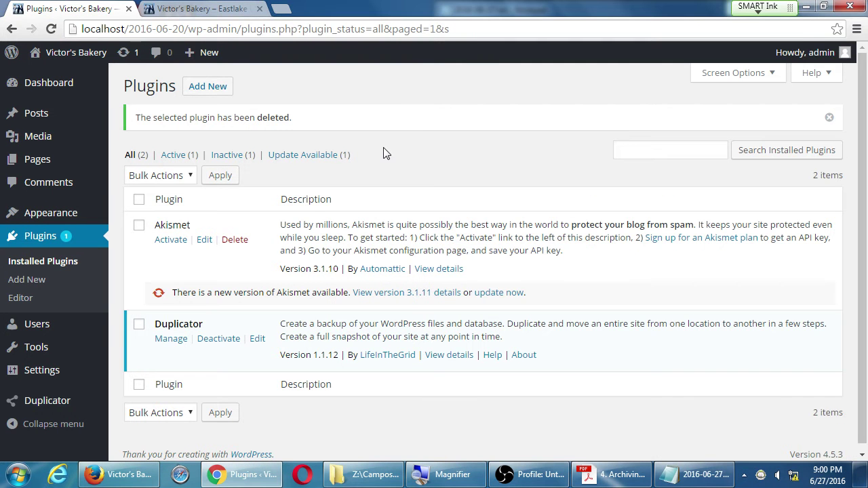
key("super+d")
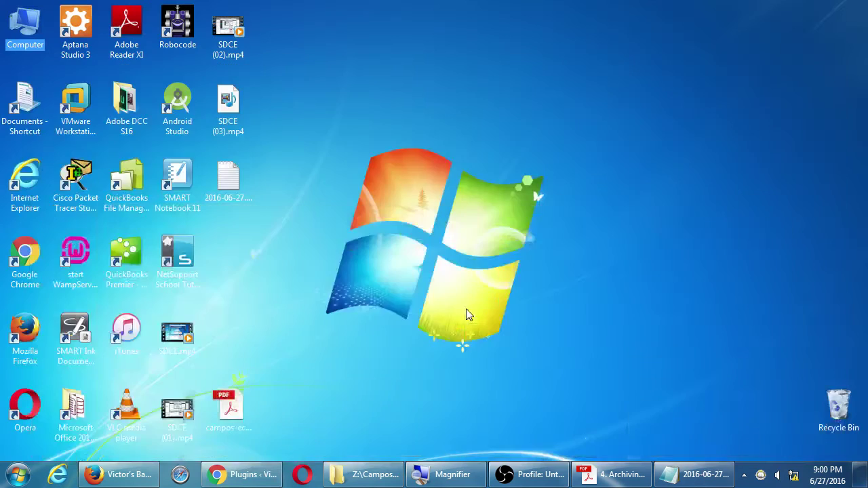
left_click(229, 392)
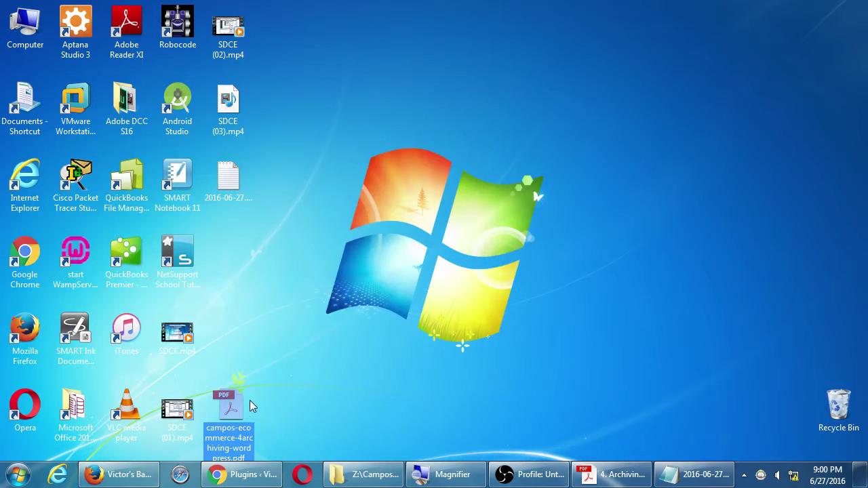
left_click(364, 473)
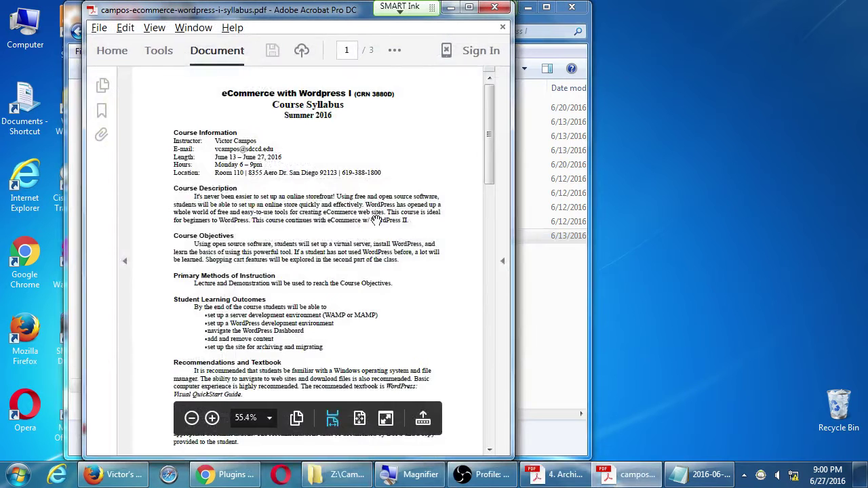
scroll(377, 220, "down", 15)
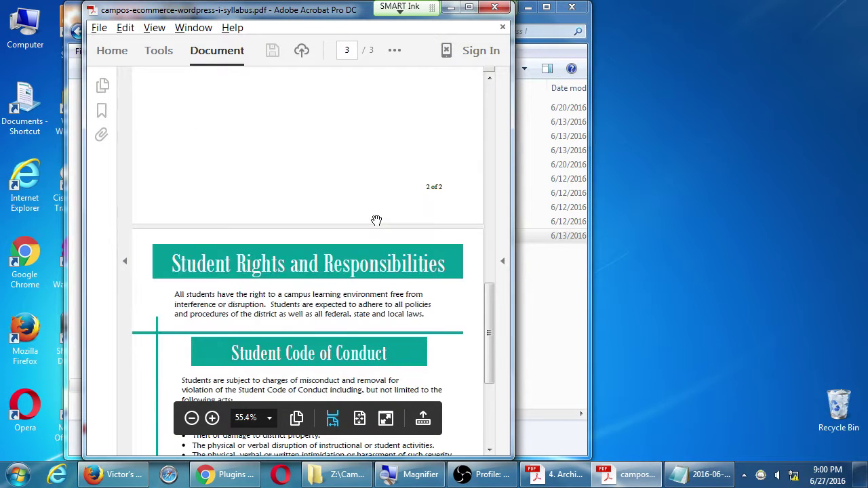
scroll(376, 220, "up", 5)
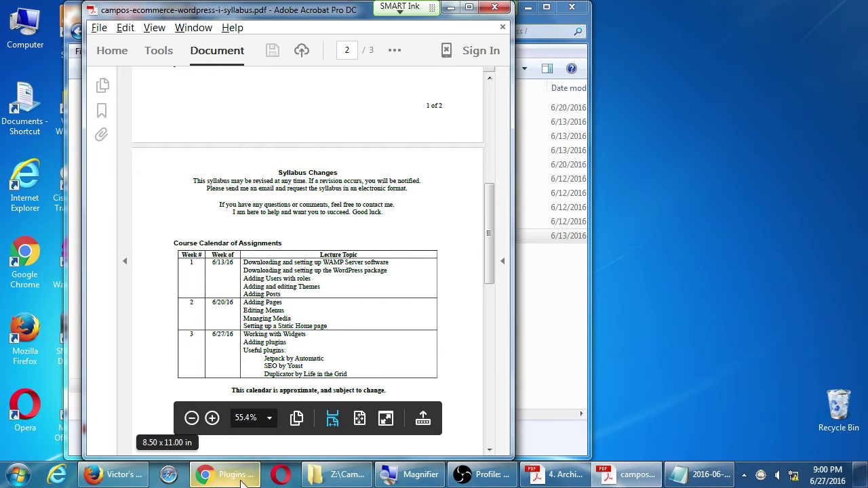
left_click(687, 480)
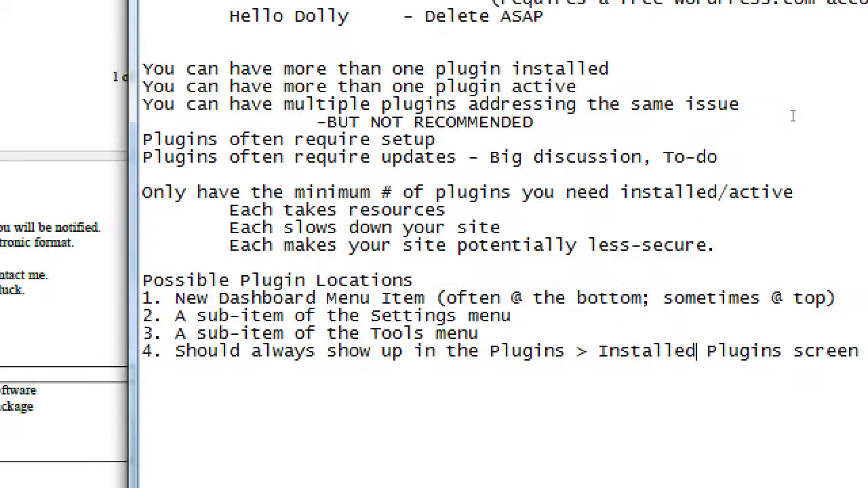
Add a 'Recommended Plugins' heading with 'Duplicator - To make perfect backups (archives) of your site'
key("End")
key("Return")
key("Return")
key("Return")
type("Recommended Plugins")
key("Return")
key("Tab")
type("Dpu")
key("BackSpace")
key("BackSpace")
type("uplicator -O")
key("BackSpace")
key("BackSpace")
type("To make perfect backups (archives) of your site")
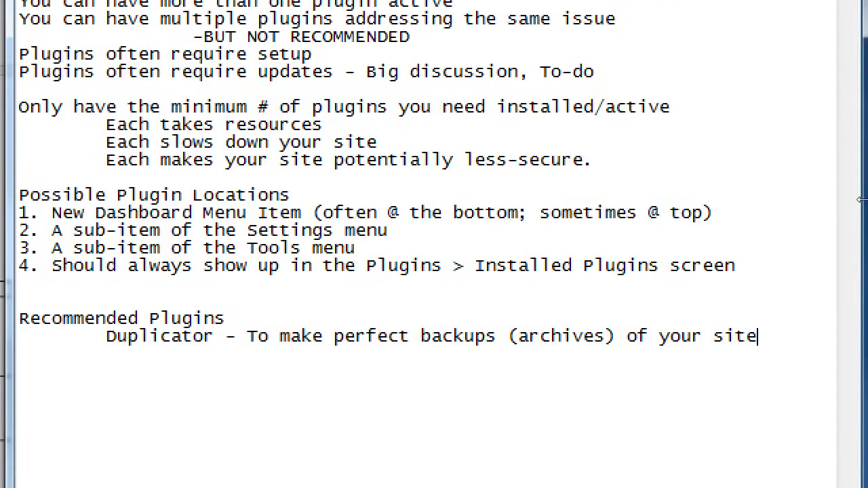
Add the line '- To migrate your site from server to server' under Duplicator
key("Return")
key("Tab")
key("Tab")
key("Tab")
key("BackSpace")
type("- to")
key("BackSpace")
key("BackSpace")
key("BackSpace")
type("To migrate your sit")
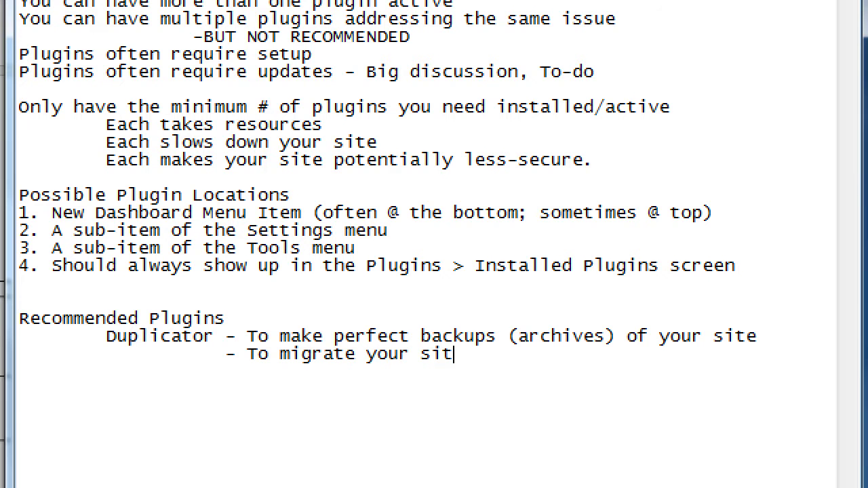
type("e from server to")
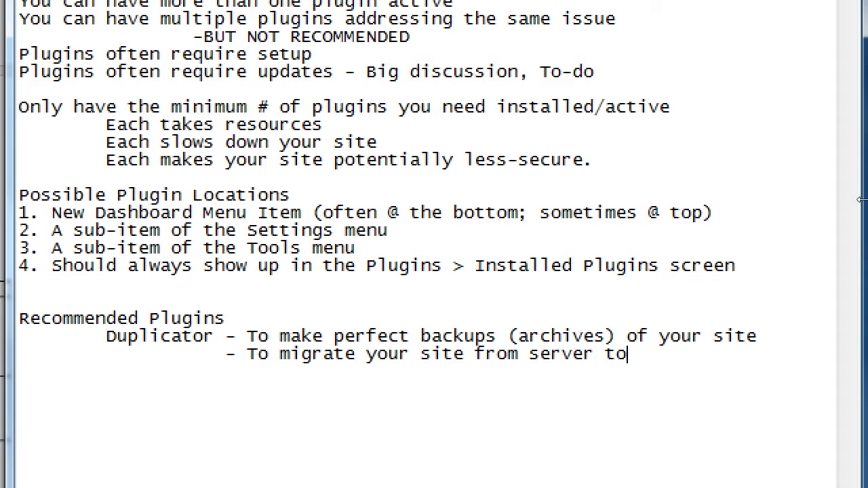
type(" server")
Add an indented 'Jetpack - The Swiss Army Knife of plugins' line
key("Return")
key("Tab")
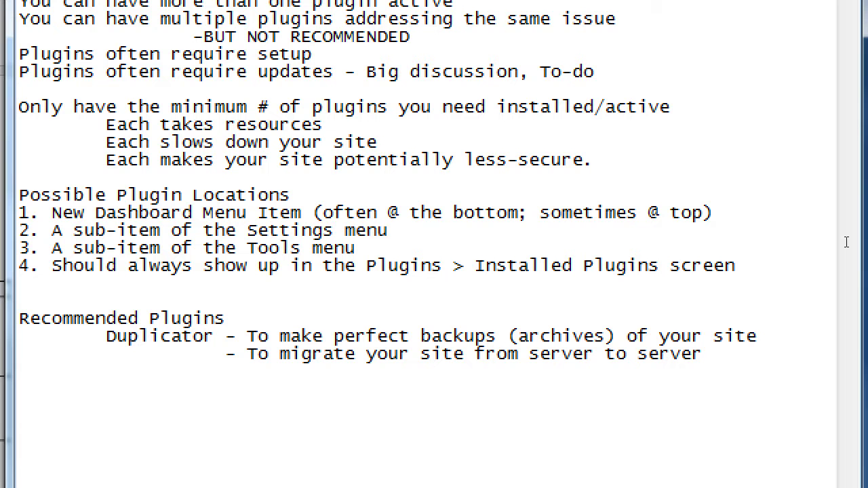
type("Jetpack -")
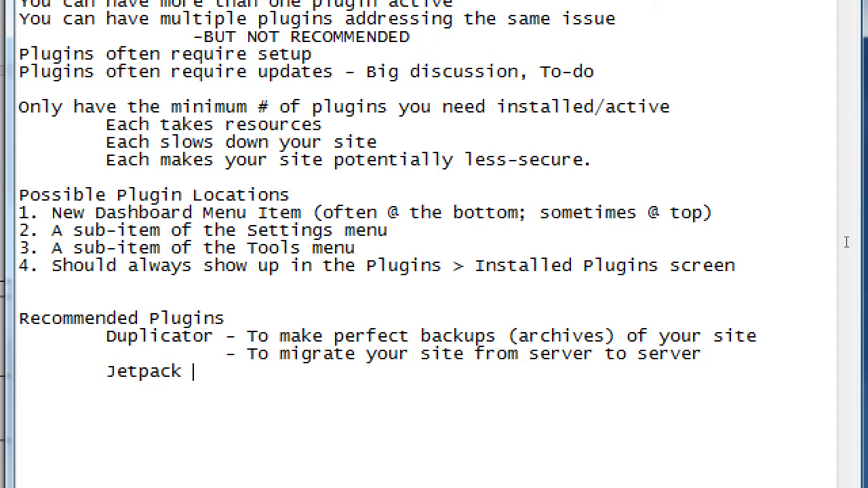
key("BackSpace")
key("Tab")
key("BackSpace")
type("- ")
type("The Swis")
type("s Mar")
key("BackSpace")
key("BackSpace")
key("BackSpace")
type("Army Knife of p")
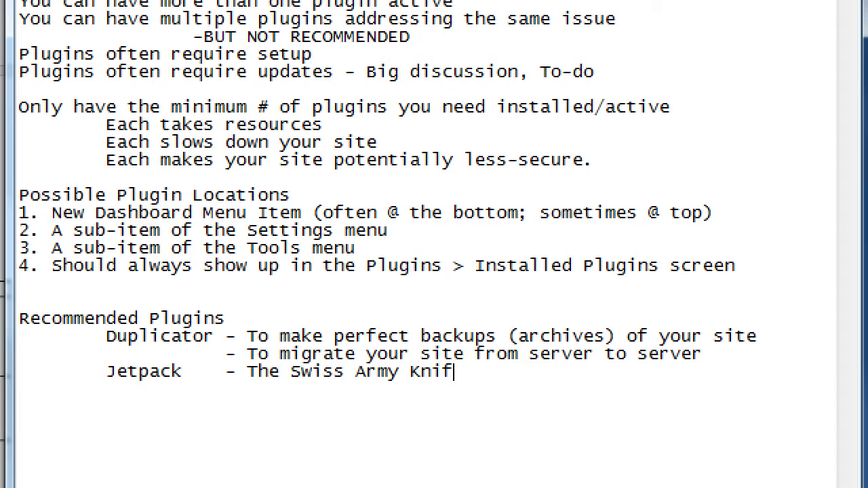
type("lugins")
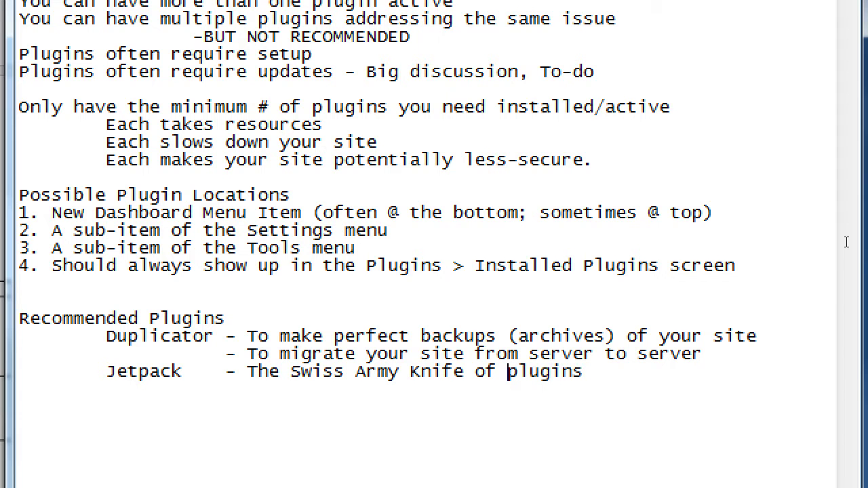
key("Left")
key("Left")
key("Left")
key("Left")
key("ctrl+shift+Left")
key("ctrl+shift+Left")
key("ctrl+shift+Left")
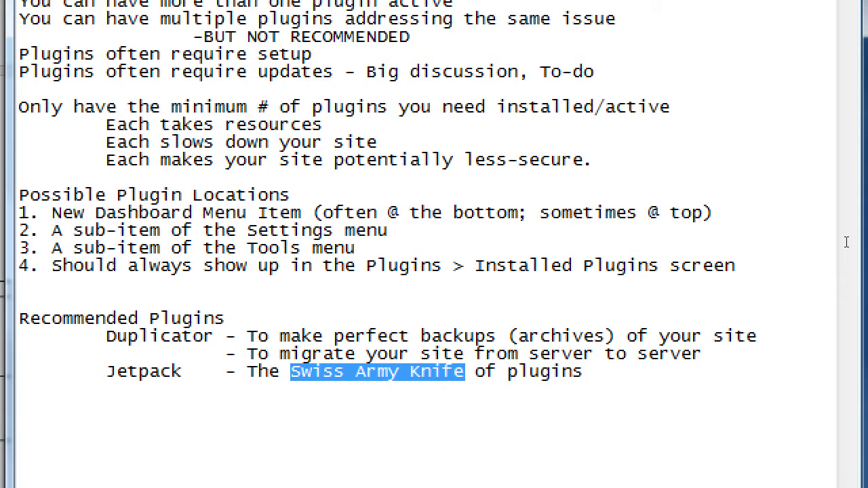
key("End")
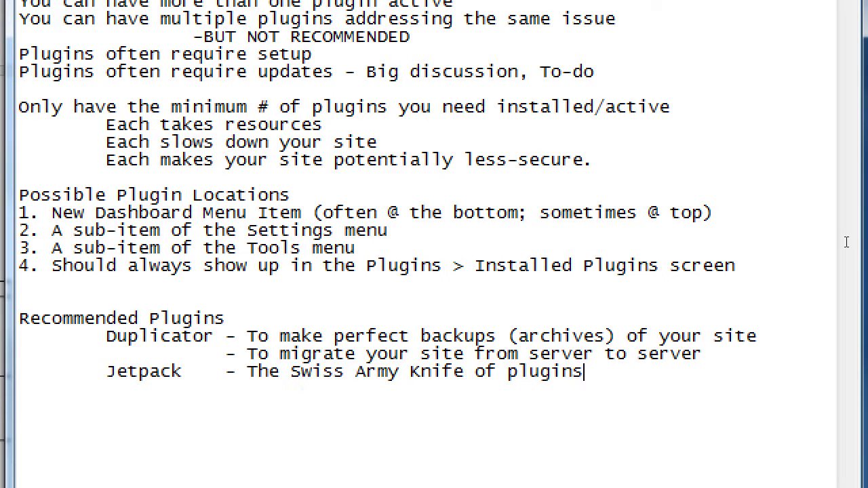
Under Jetpack, note '- Includes many features: More Widgets; better security; WordPress.com features'
key("Return")
key("Tab")
key("Tab")
type("- Includes many")
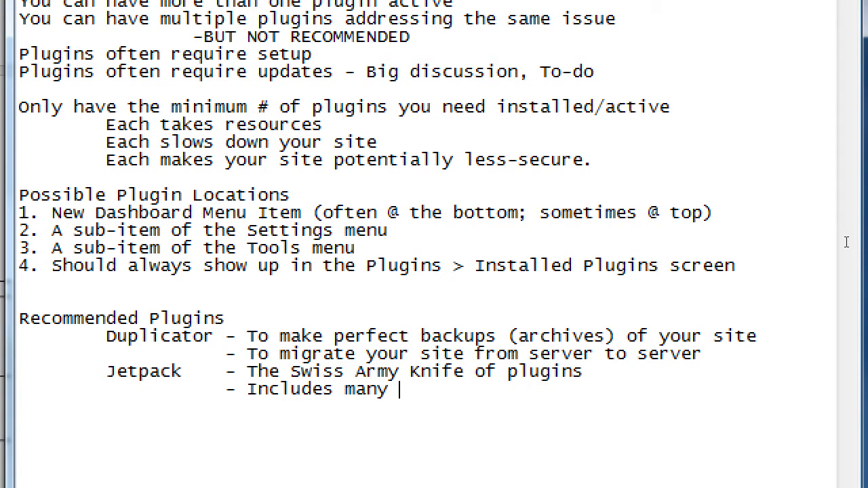
type(" feat")
type("ures like more")
key("BackSpace")
key("BackSpace")
key("BackSpace")
key("BackSpace")
key("BackSpace")
key("BackSpace")
key("BackSpace")
key("BackSpace")
key("BackSpace")
key("BackSpace")
key("BackSpace")
key("BackSpace")
type("s: More Widgets; ")
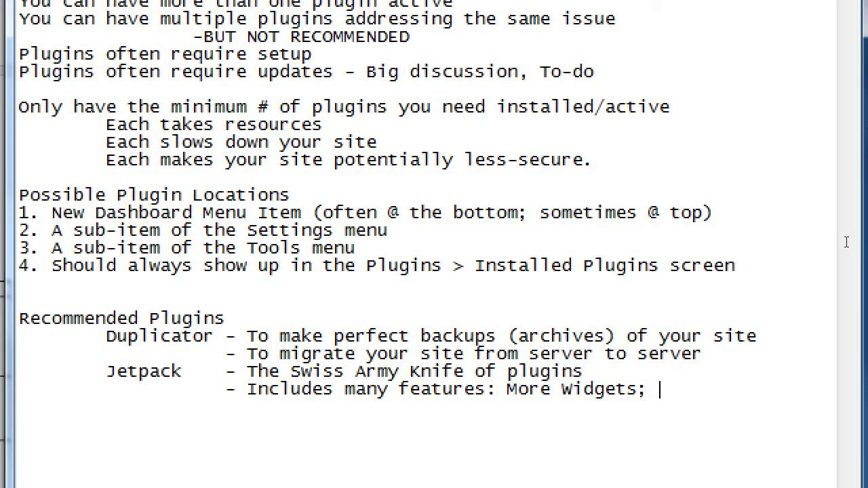
type("better security")
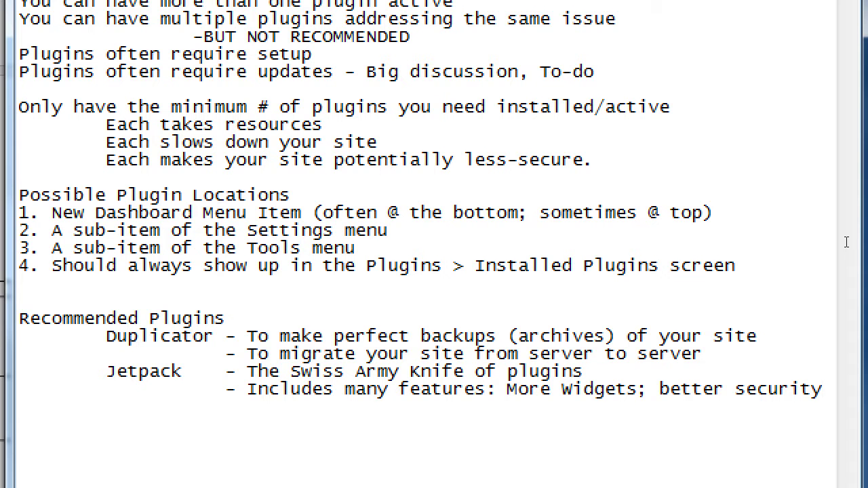
type("; Word")
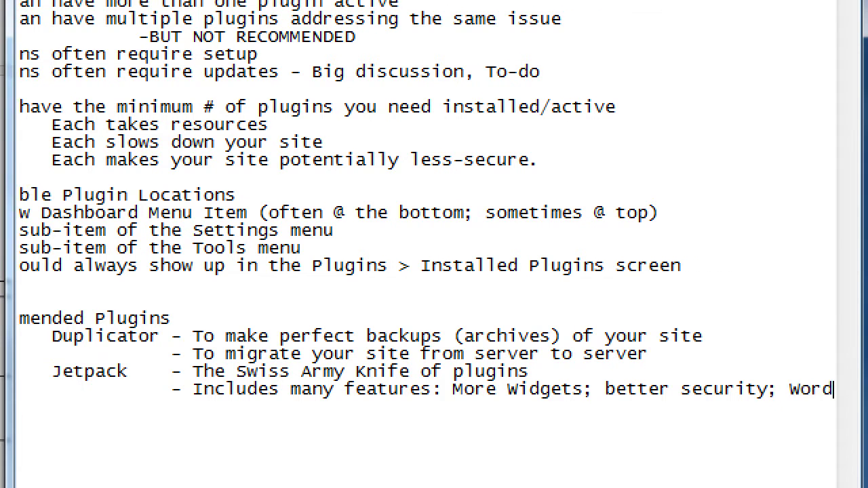
type("Press.")
key("BackSpace")
key("BackSpace")
key("BackSpace")
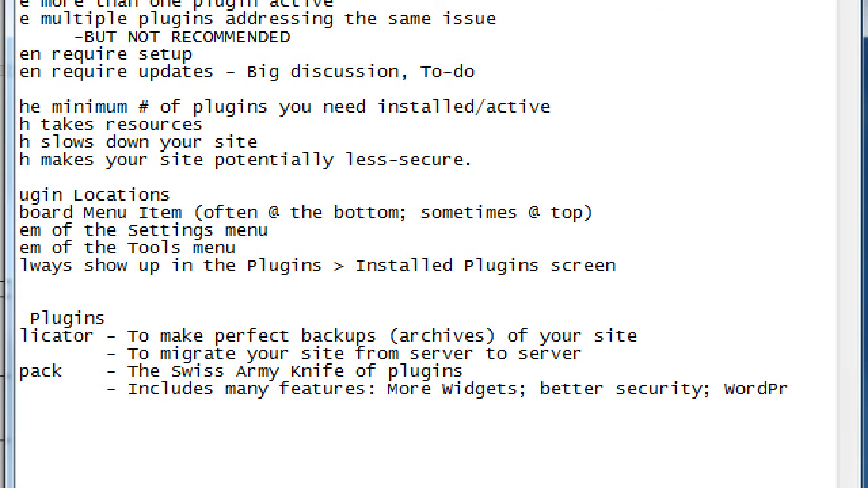
type("ss.com features")
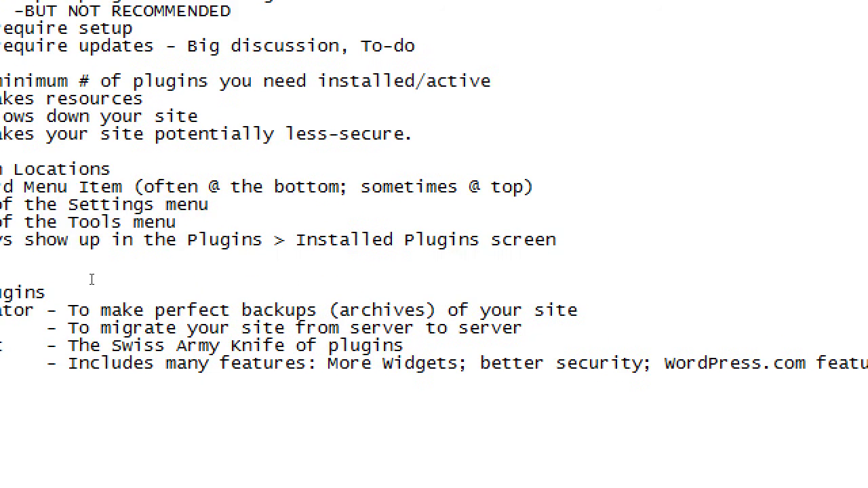
Close the Firefox window showing the bakery site
key("alt+Tab")
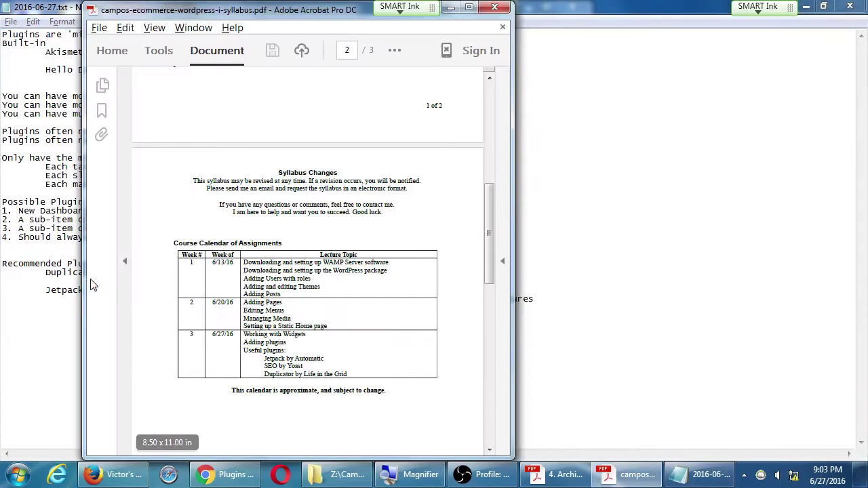
left_click(98, 473)
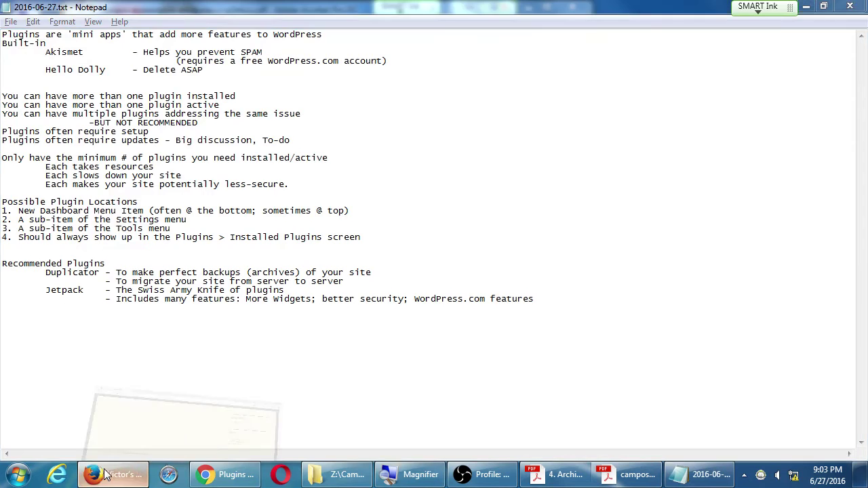
left_click(849, 6)
Look over the Duplicator and Settings submenus in the WordPress admin sidebar
left_click(193, 474)
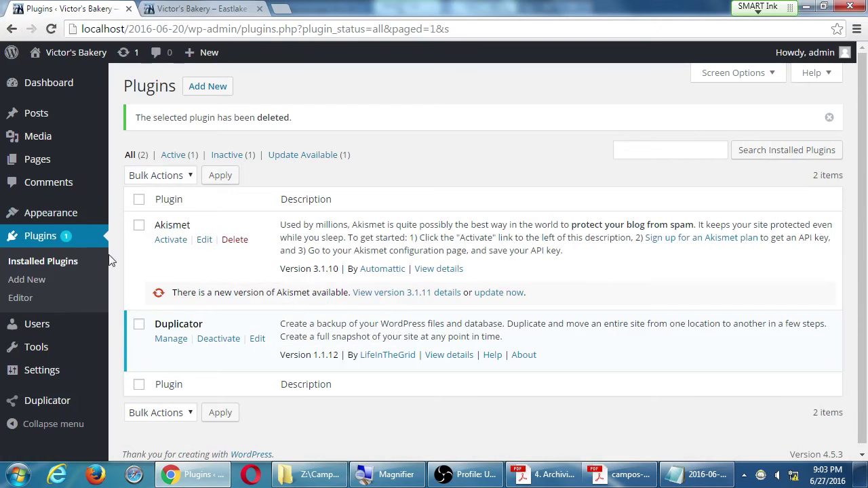
mouse_move(49, 401)
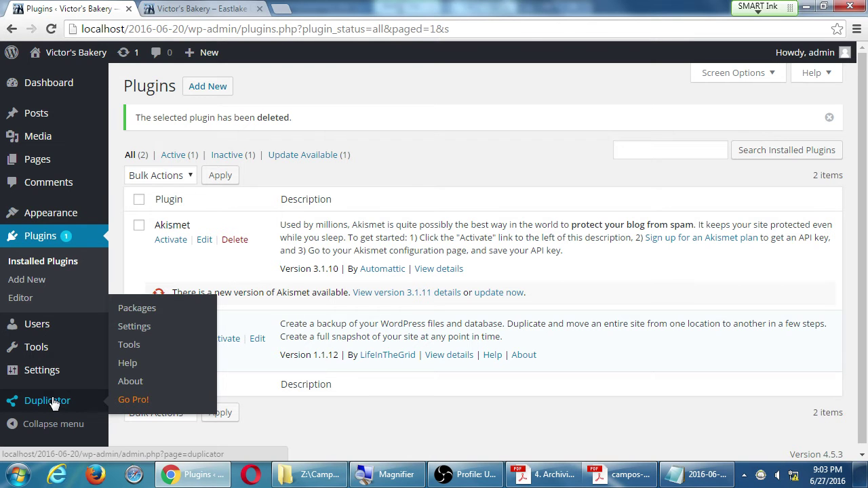
mouse_move(41, 370)
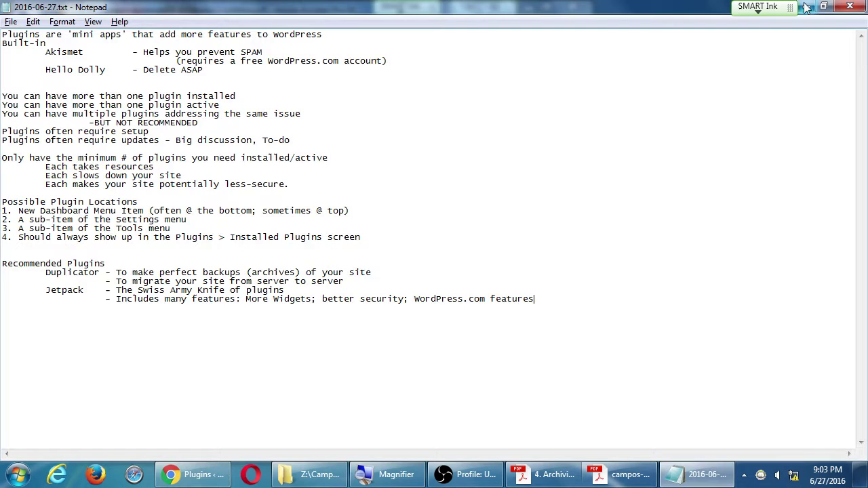
Back in the notes, magnify the view and highlight 'WordPress.com' in Jetpack's features line
key("alt+Tab")
key("super+plus")
left_click_drag(420, 296, 471, 295)
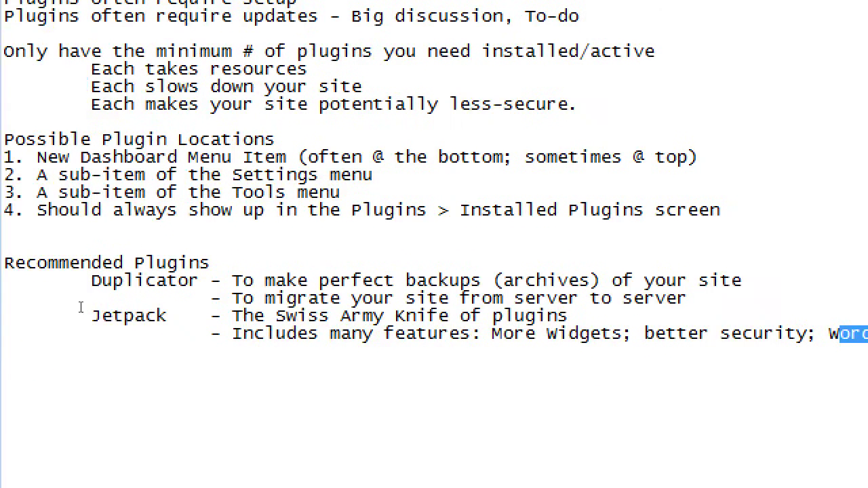
Select 'Jetpack' in the notes, minimize Notepad and bring the WordPress Plugins page forward
double_click(72, 323)
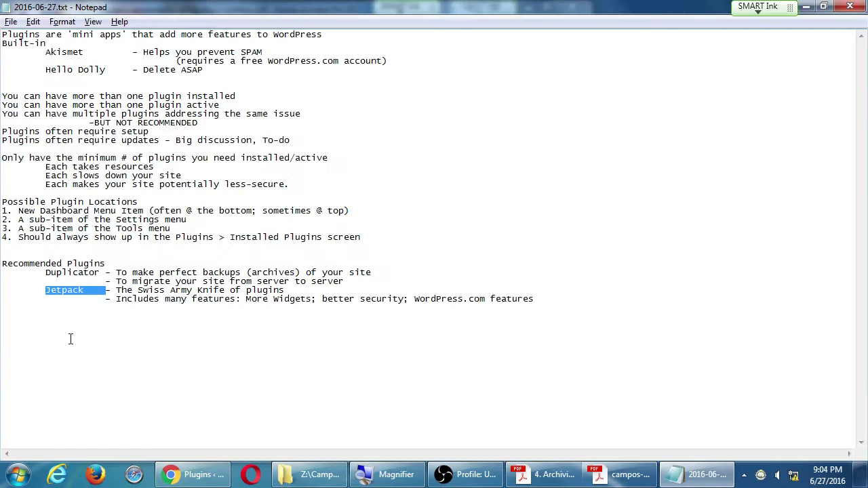
left_click(805, 6)
left_click(206, 479)
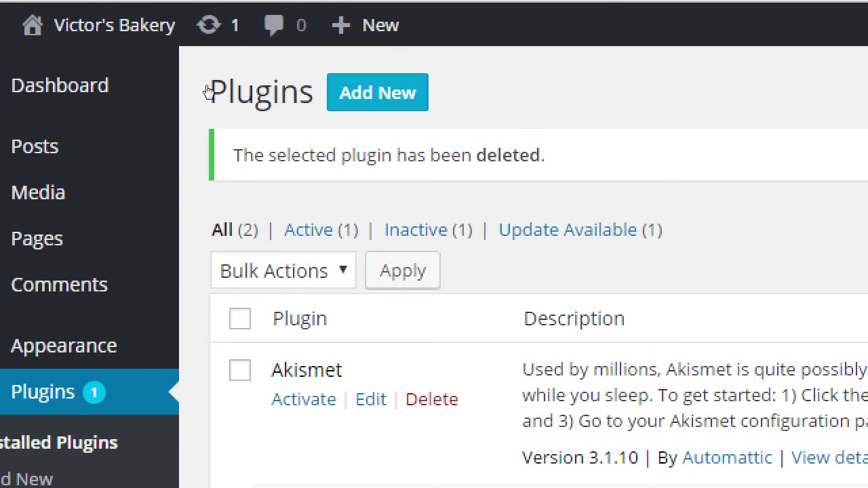
Install Jetpack by WordPress.com 4.0.4 from Add New and activate it
left_click(376, 90)
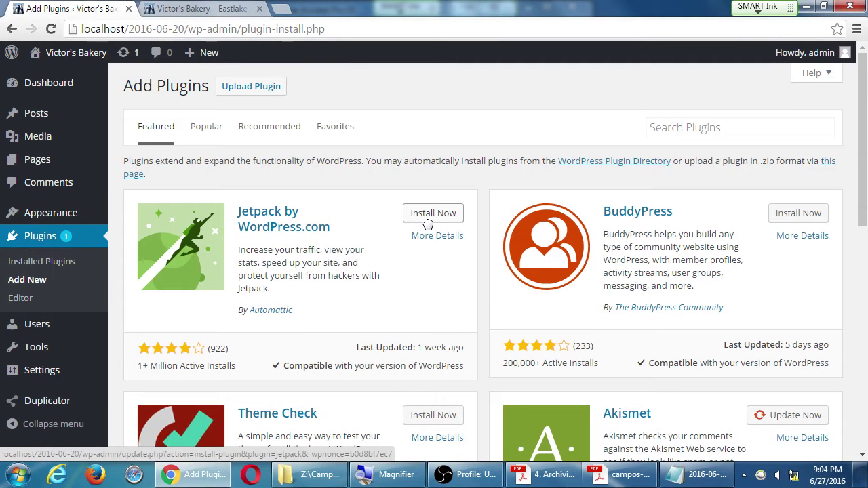
left_click(425, 214)
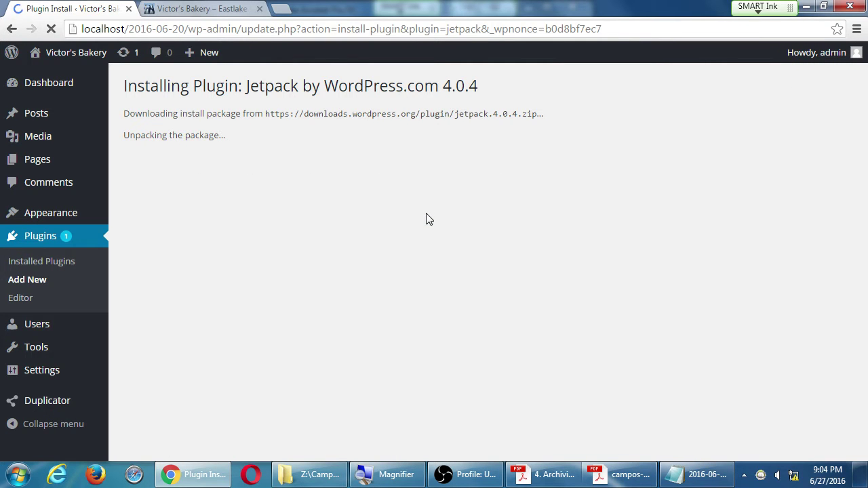
left_click_drag(371, 115, 416, 113)
left_click(417, 113)
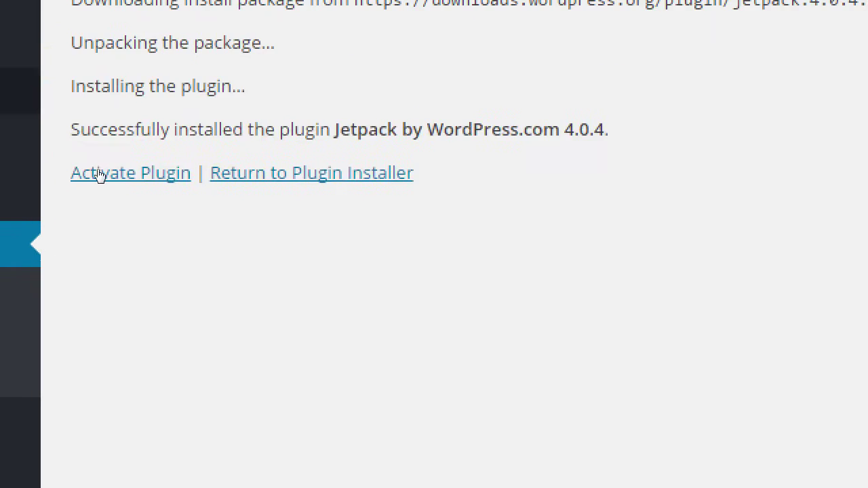
left_click(144, 191)
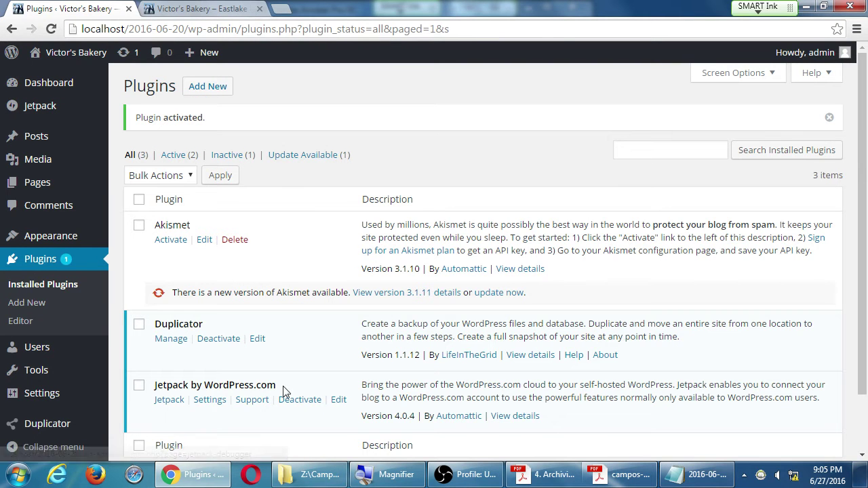
mouse_move(68, 108)
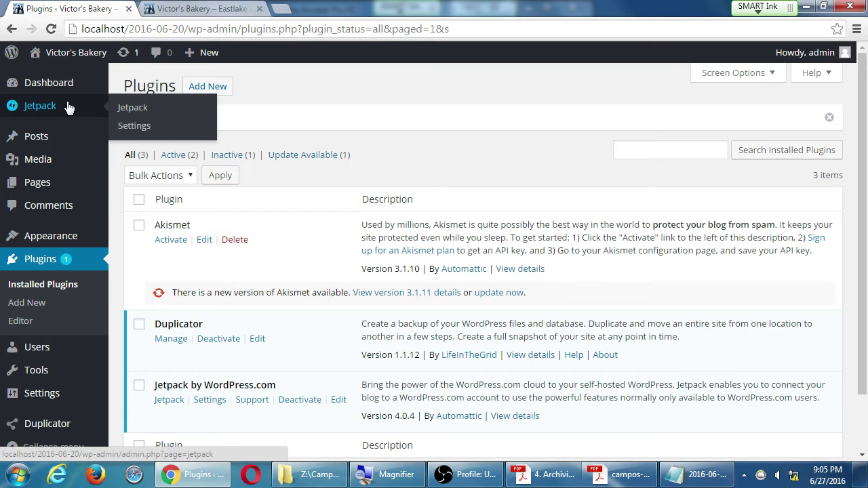
left_click(133, 109)
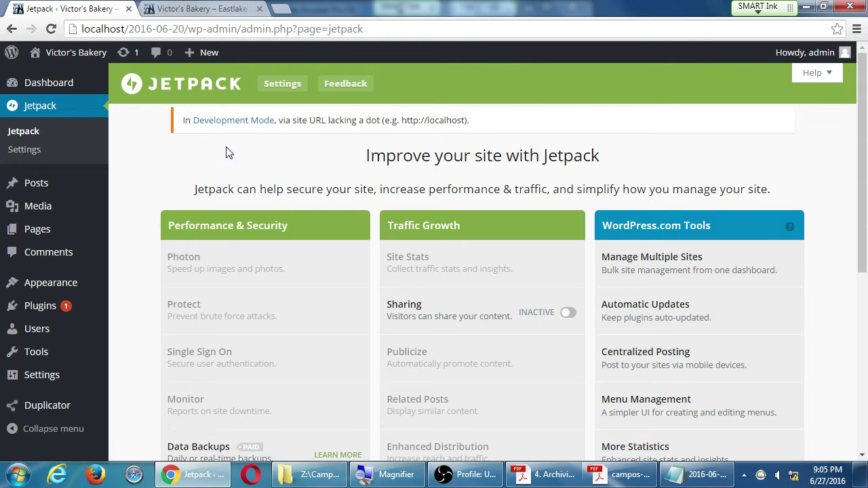
left_click_drag(382, 152, 584, 157)
scroll(182, 192, "down", 1)
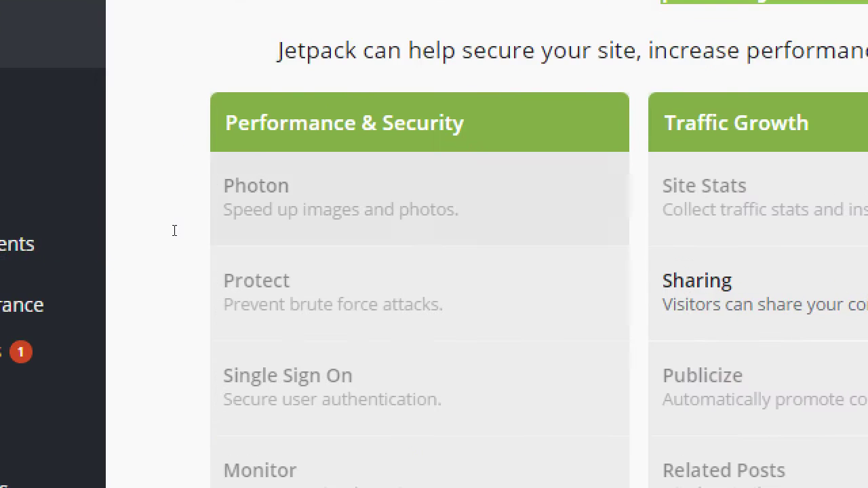
scroll(320, 240, "down", 2)
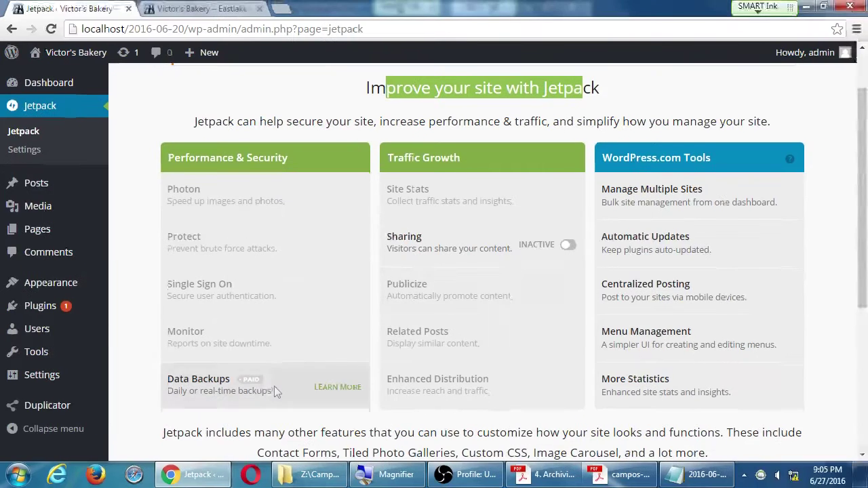
triple_click(453, 294)
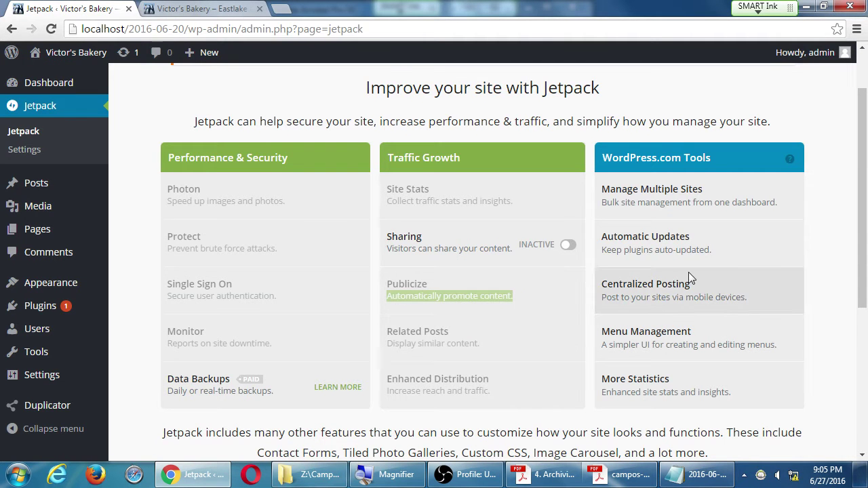
left_click(841, 235)
scroll(576, 294, "down", 3)
scroll(578, 298, "up", 5)
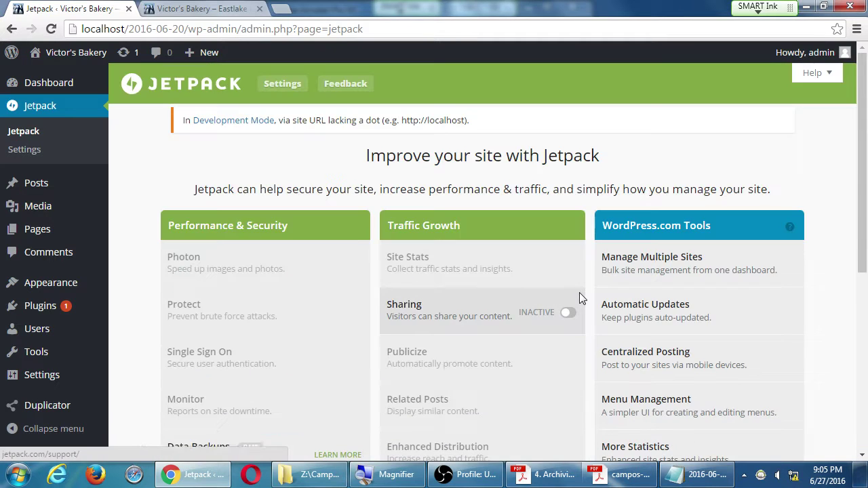
scroll(579, 298, "down", 5)
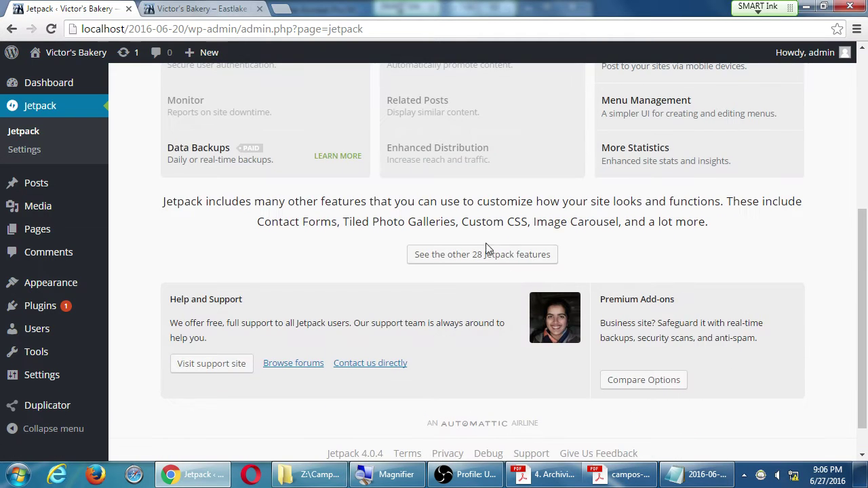
Open the other 28 Jetpack features and scroll through the modules list
left_click(487, 257)
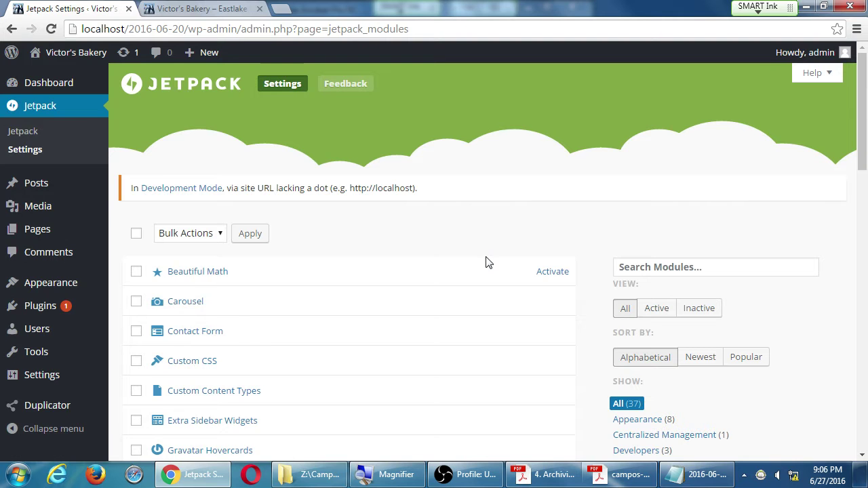
scroll(552, 240, "down", 15)
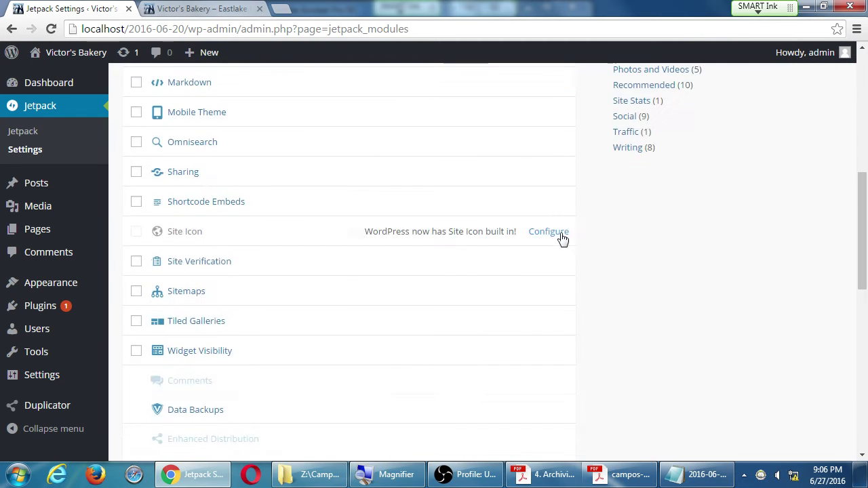
scroll(562, 239, "up", 15)
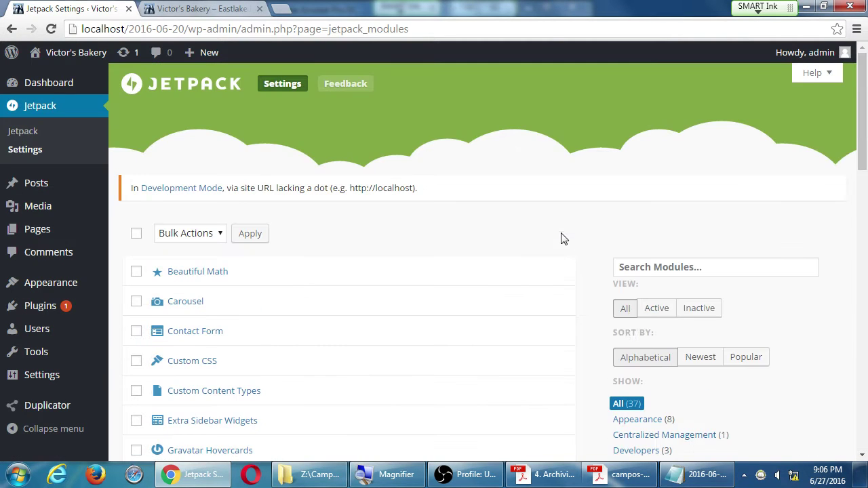
scroll(287, 219, "down", 2)
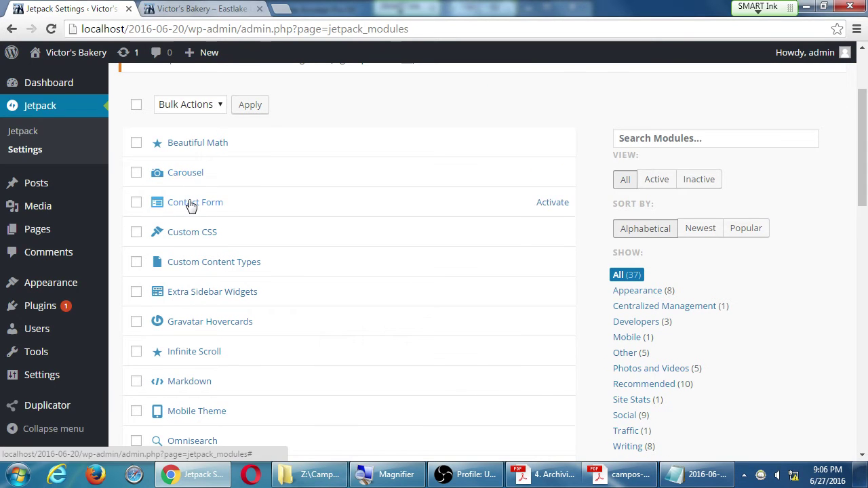
scroll(309, 348, "down", 2)
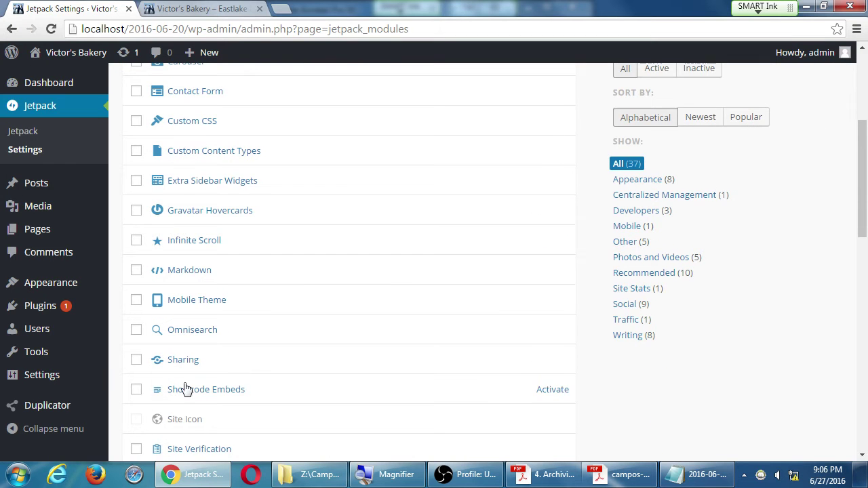
scroll(181, 400, "down", 2)
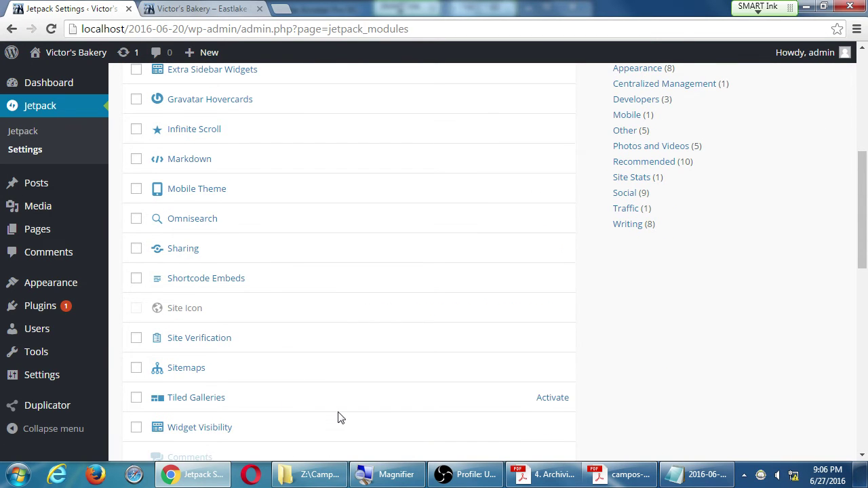
scroll(144, 377, "down", 4)
scroll(341, 293, "up", 4)
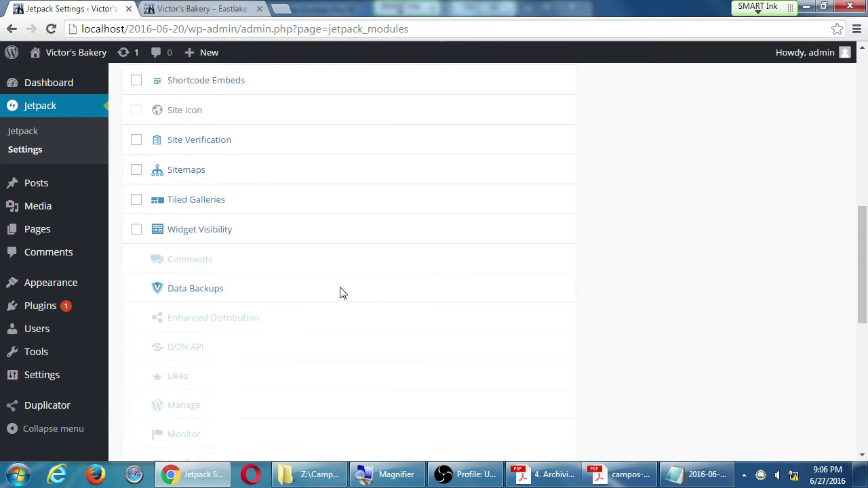
scroll(341, 293, "up", 5)
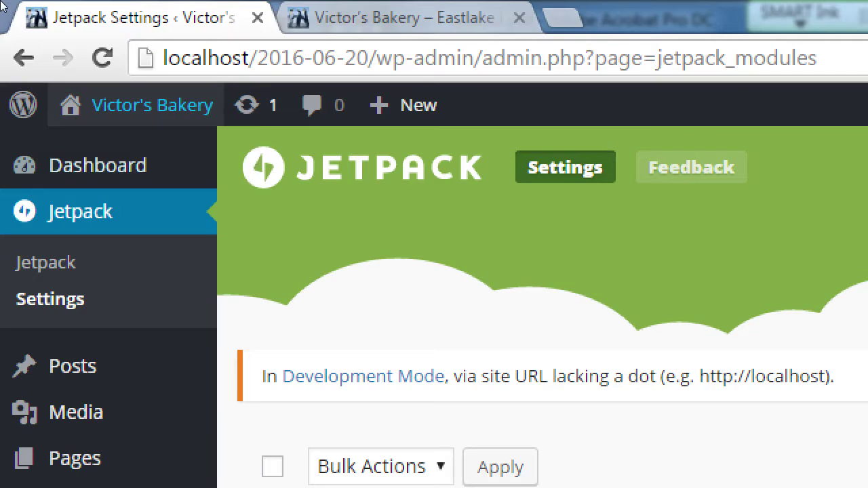
Return to Installed Plugins, showing Jetpack 4.0.4 and Duplicator active
left_click(73, 112)
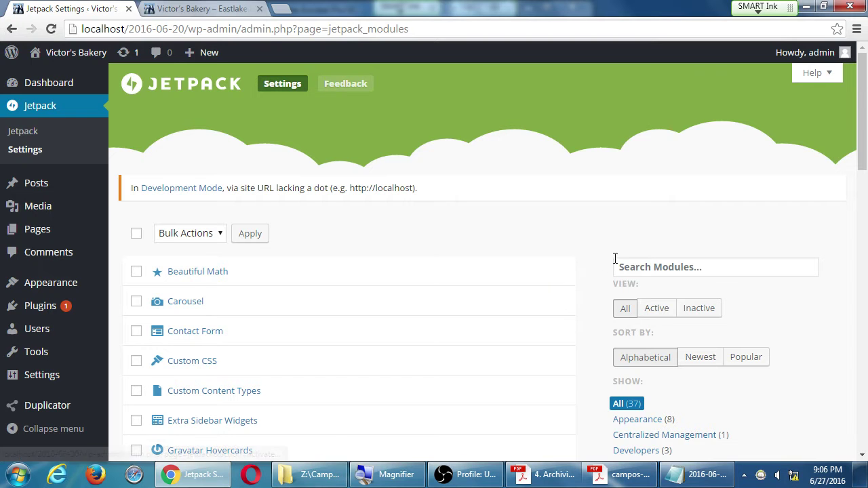
scroll(616, 258, "down", 3)
scroll(617, 265, "down", 8)
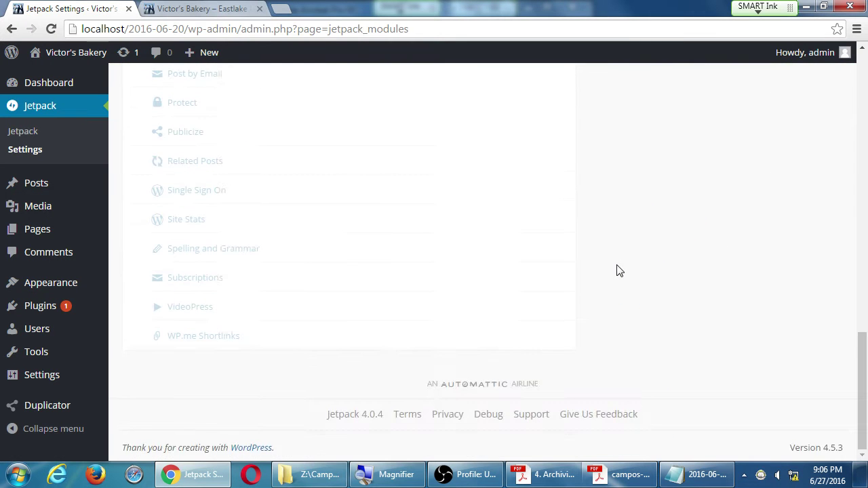
scroll(618, 268, "up", 6)
scroll(617, 271, "up", 5)
left_click(53, 303)
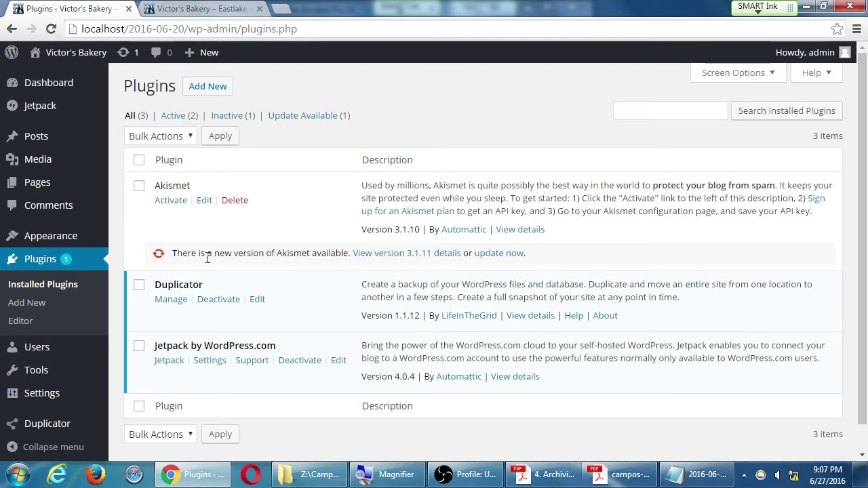
Deactivate Jetpack, then reactivate it on the Installed Plugins page
left_click(300, 361)
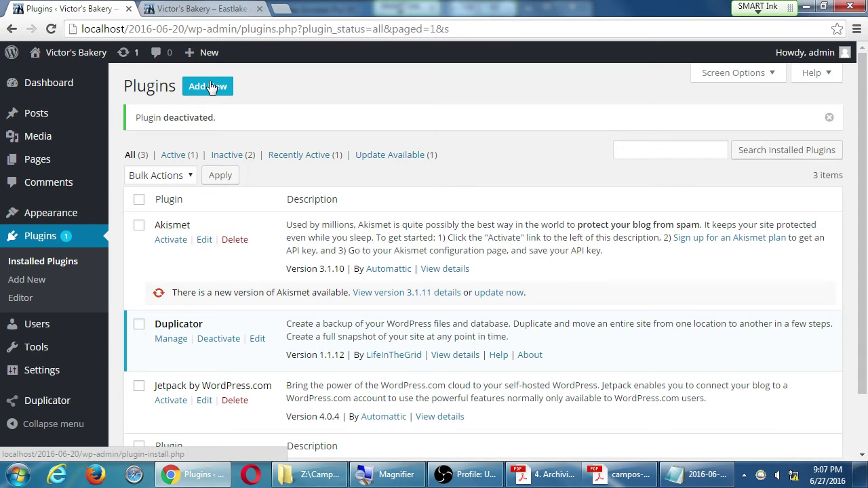
left_click(209, 86)
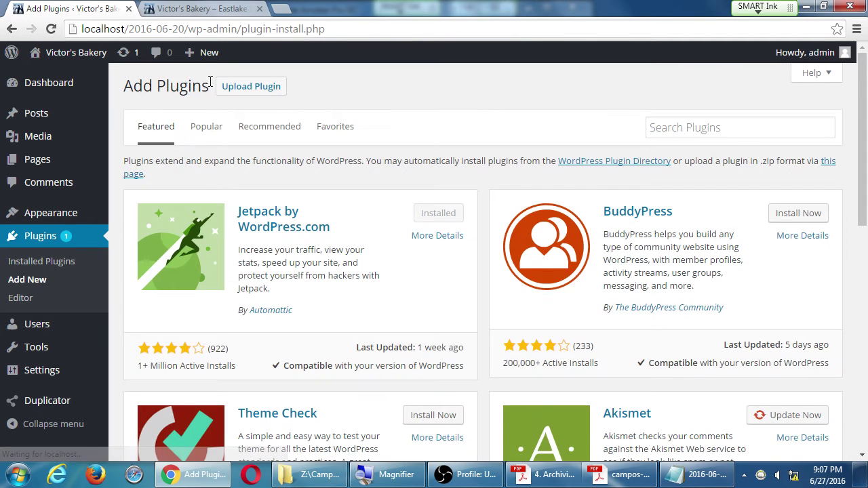
key("alt+Left")
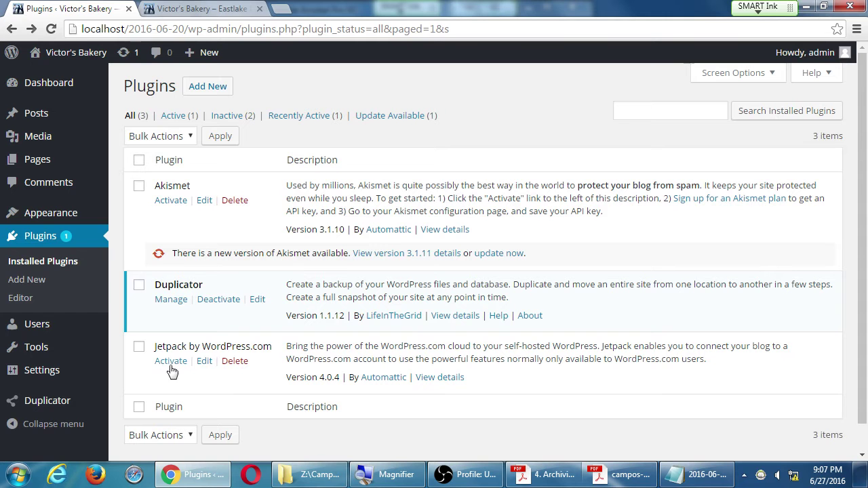
left_click(171, 362)
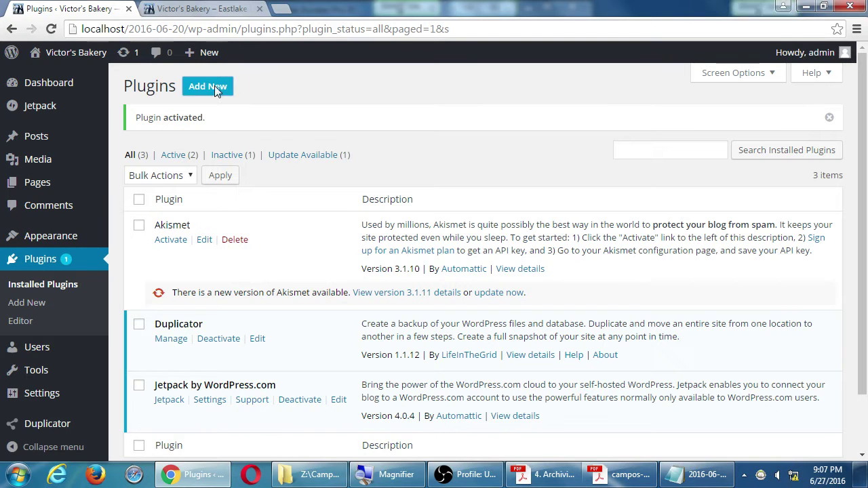
Go to Add Plugins and browse the Popular plugins listing
left_click(215, 88)
scroll(413, 217, "down", 10)
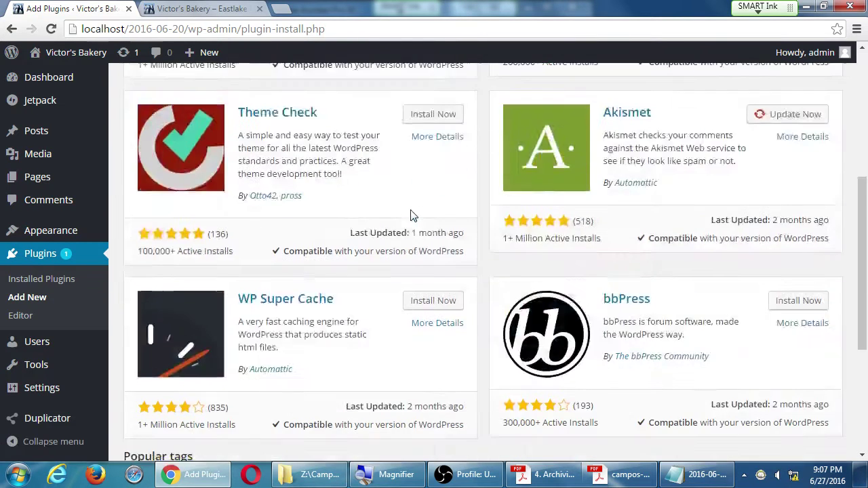
scroll(393, 211, "up", 10)
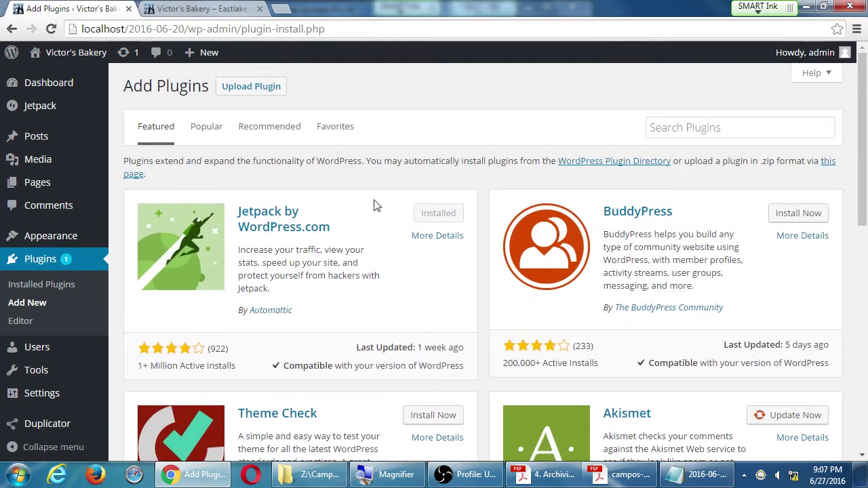
left_click(207, 129)
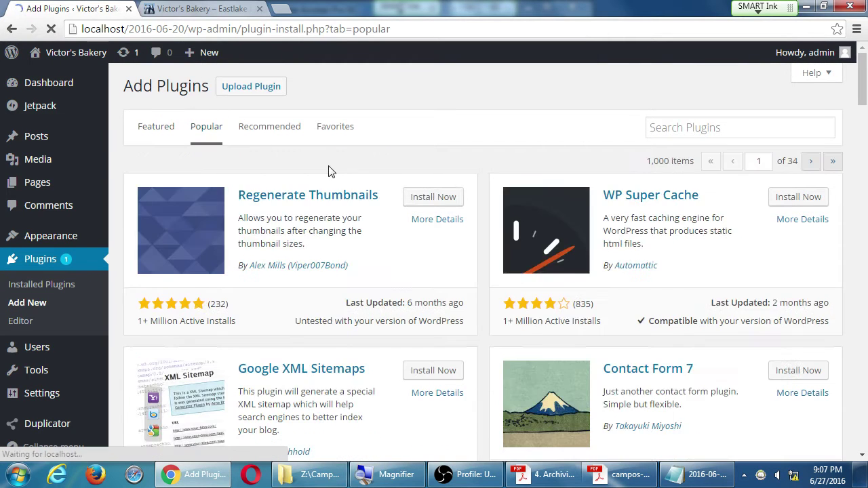
scroll(330, 166, "down", 3)
scroll(330, 166, "down", 8)
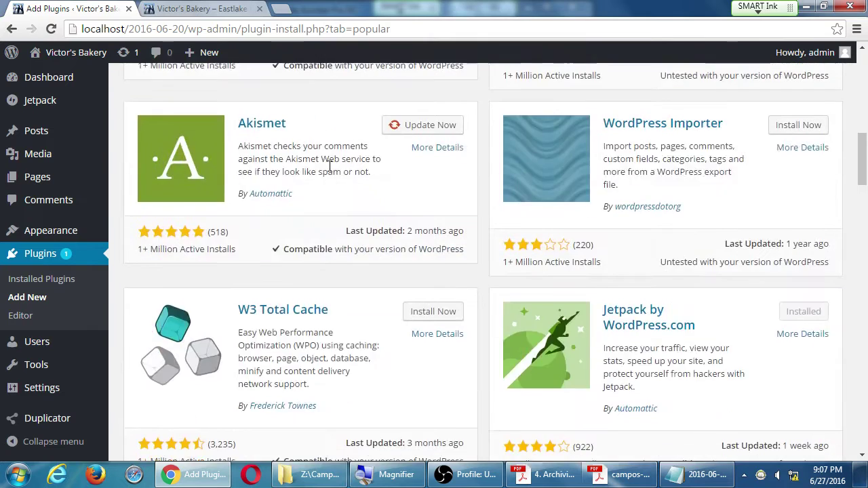
scroll(329, 166, "down", 2)
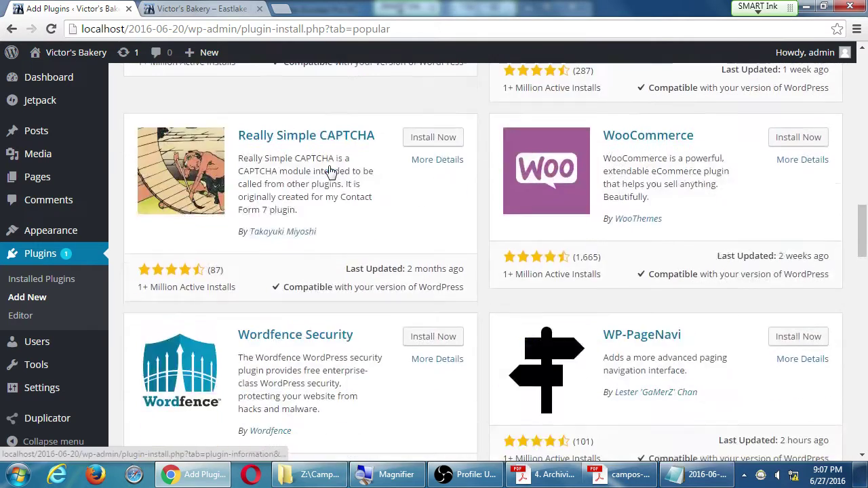
scroll(330, 168, "down", 9)
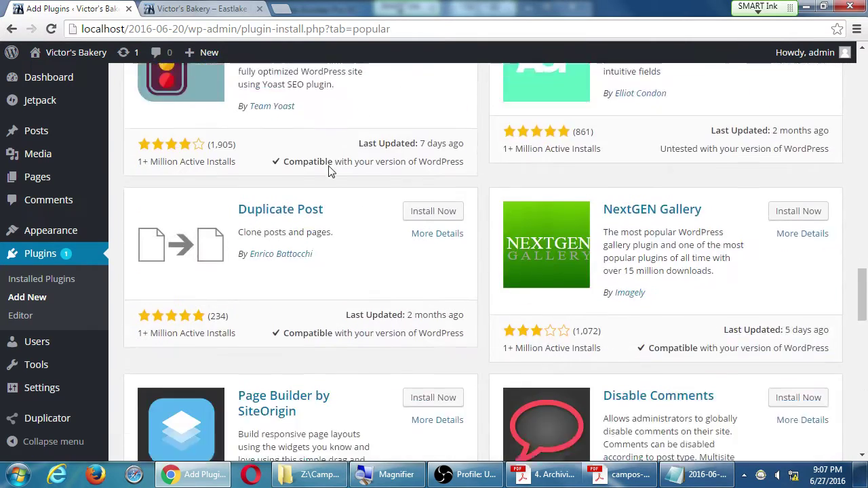
scroll(330, 171, "up", 20)
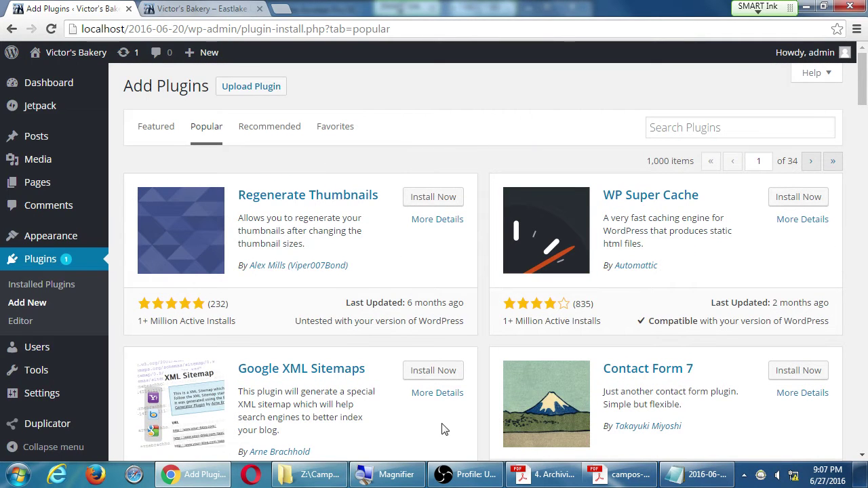
mouse_move(610, 481)
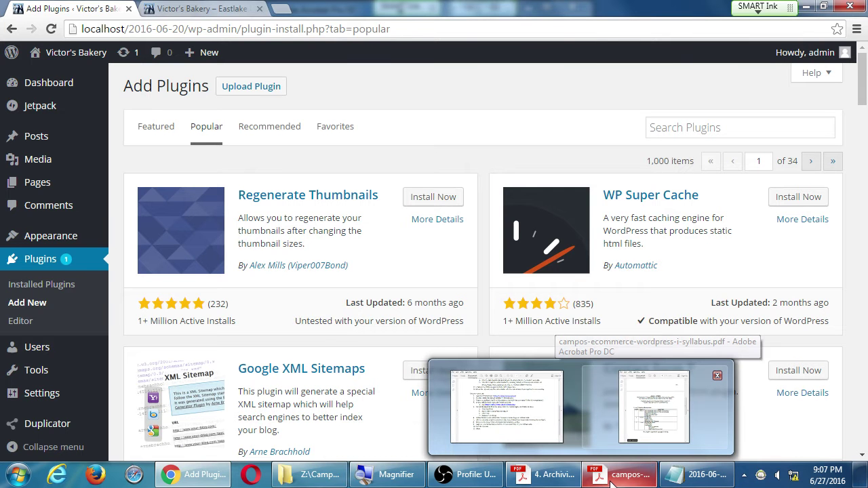
scroll(481, 151, "down", 7)
scroll(478, 155, "down", 10)
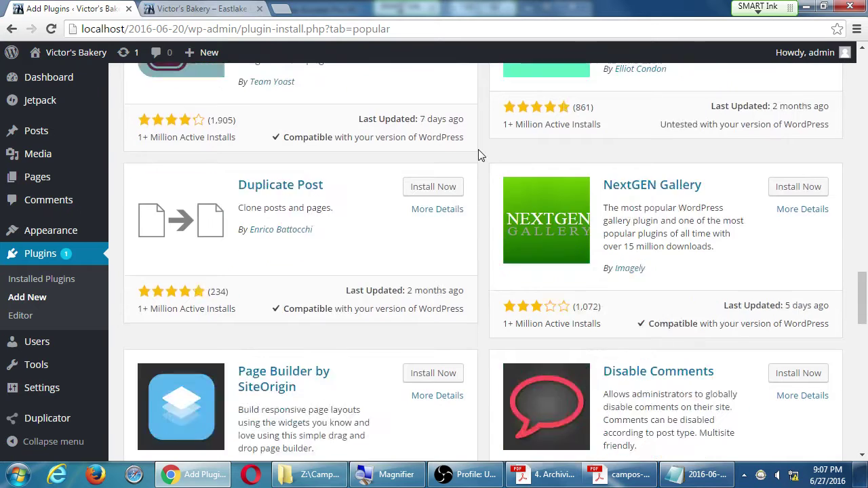
scroll(481, 156, "up", 18)
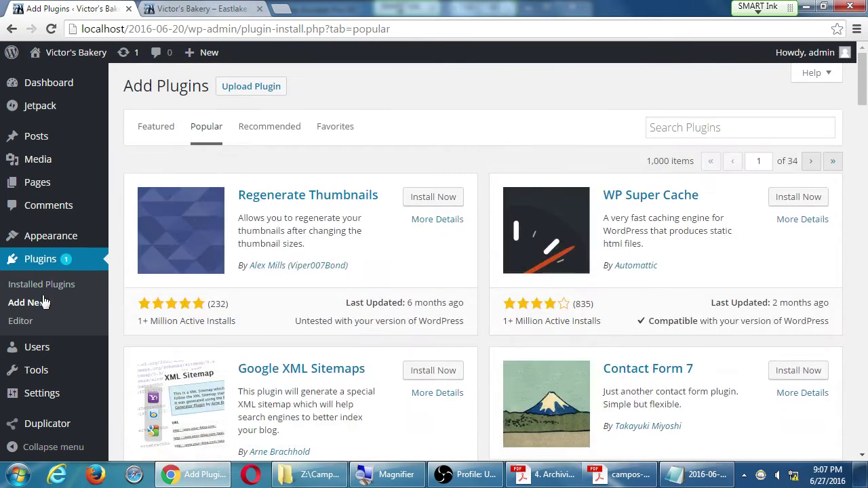
Glance at Featured plugins, then return to Popular and scroll down to Yoast SEO
left_click(158, 133)
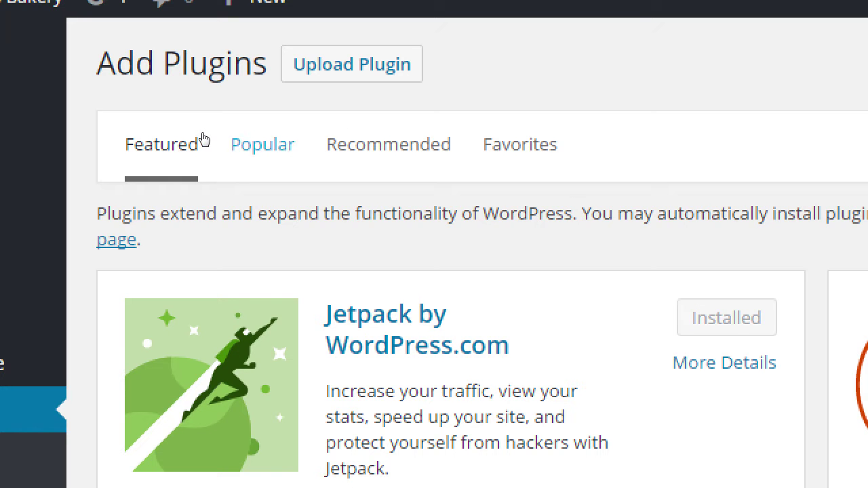
key("Tab")
left_click(261, 145)
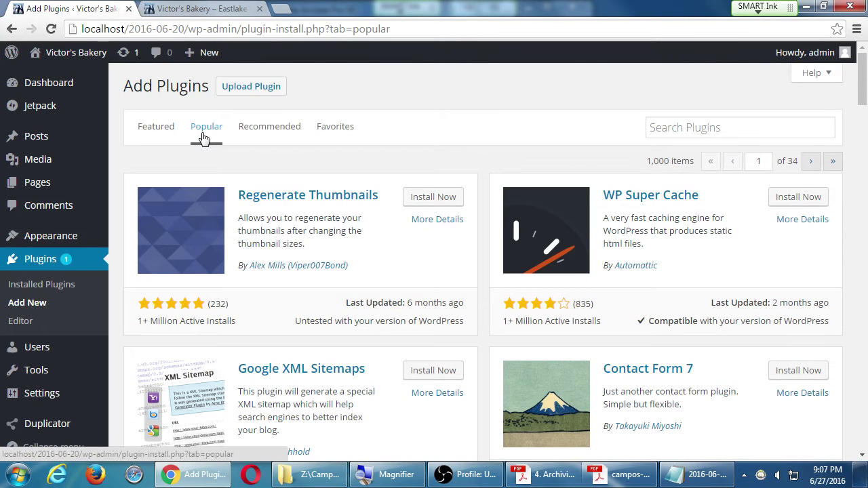
scroll(249, 158, "down", 7)
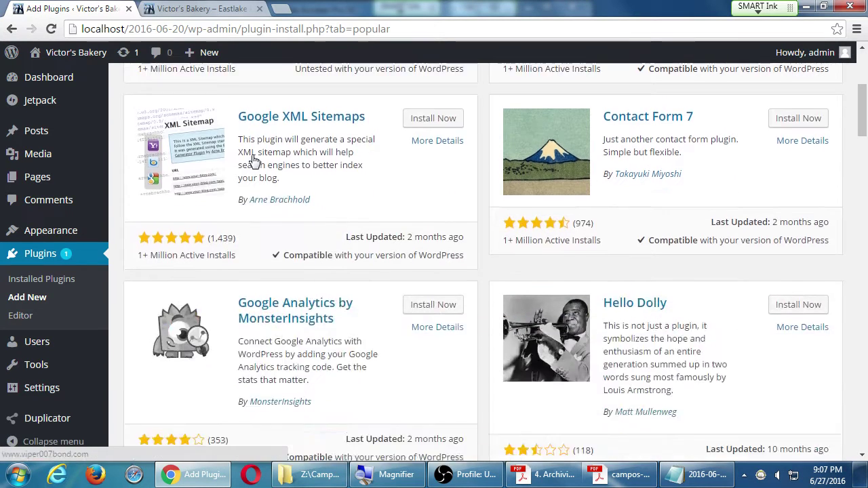
scroll(252, 156, "down", 1)
scroll(252, 157, "up", 3)
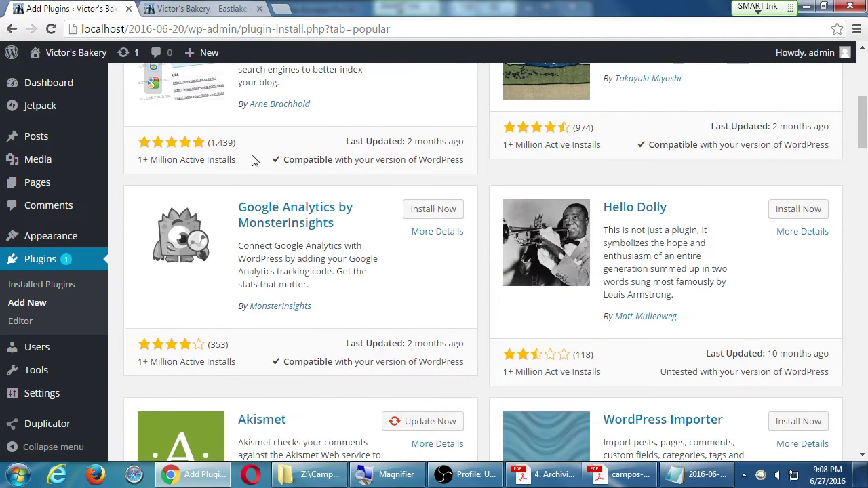
scroll(252, 160, "down", 13)
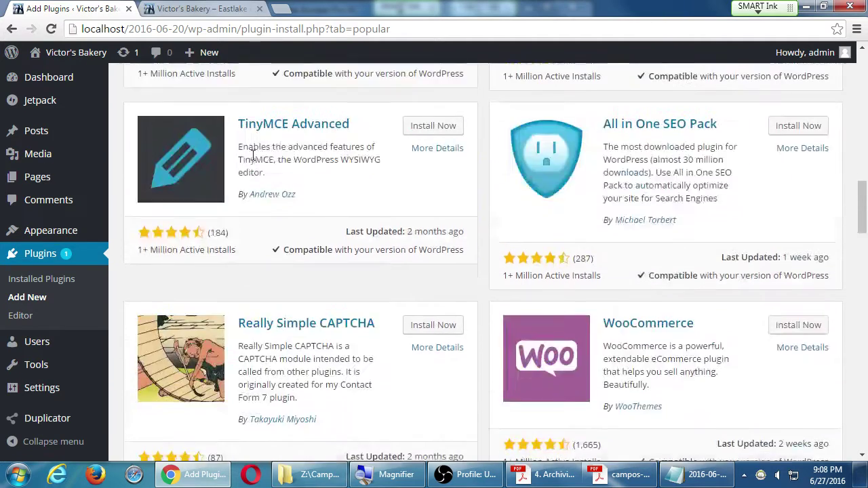
scroll(253, 156, "down", 6)
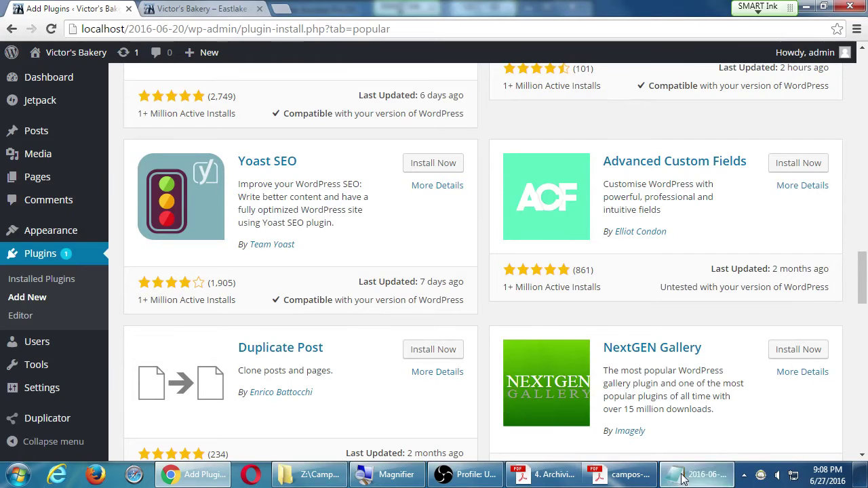
Type 'Yoast SEO - Top help set up your site for better Search Engine ranking (or All In One SEO Pack)'
left_click(682, 480)
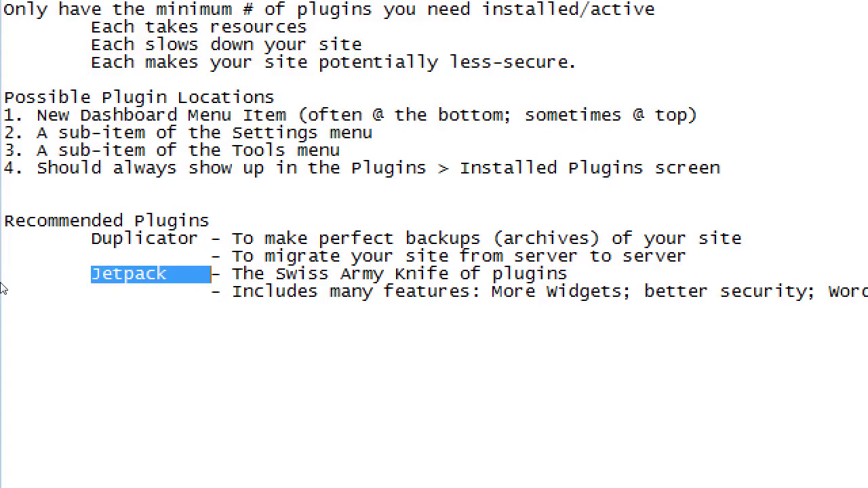
left_click(2, 289)
type("Yoast SEO -")
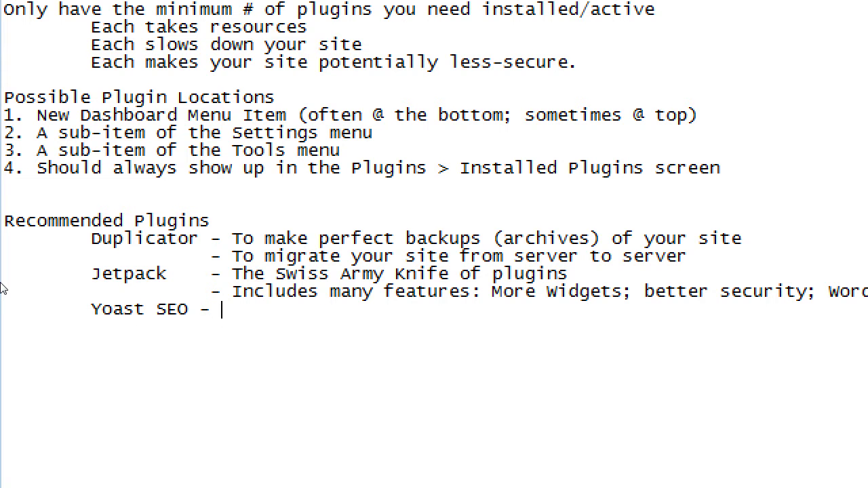
key("Left")
key("Right")
type("Top hep")
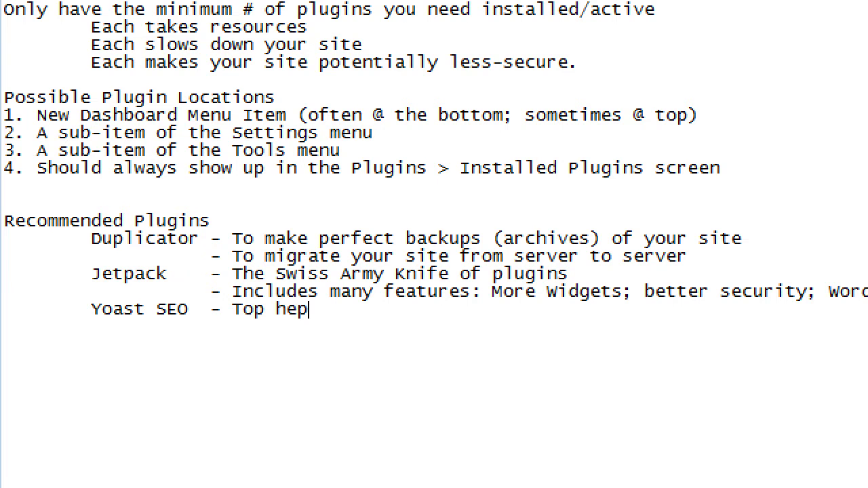
key("BackSpace")
type("lp c")
key("BackSpace")
type("ste")
key("BackSpace")
key("BackSpace")
type("et up your site for ")
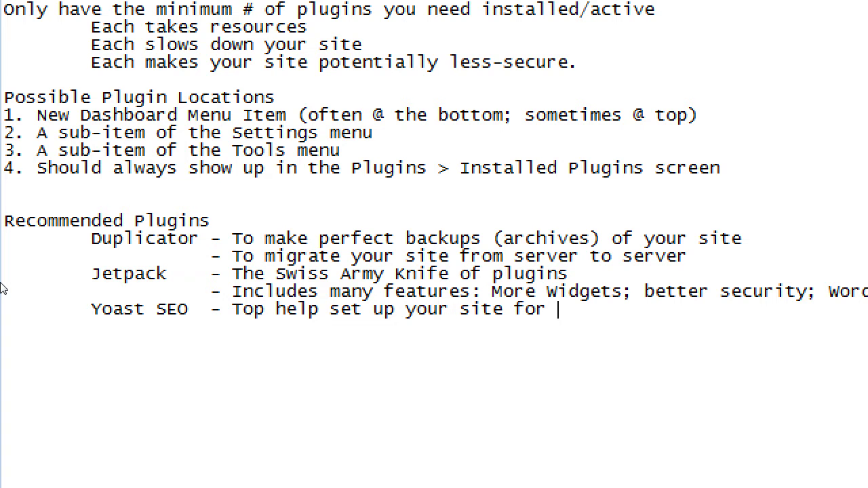
type("m")
key("BackSpace")
type("better Searc")
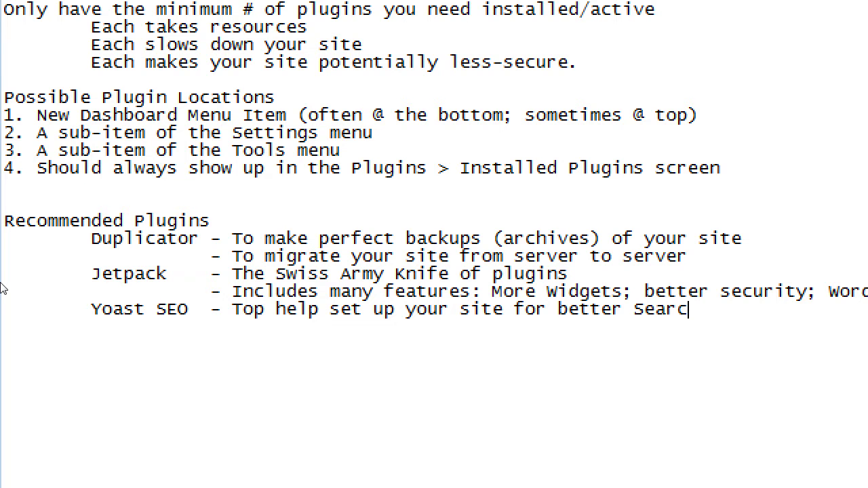
type("h Engine ra")
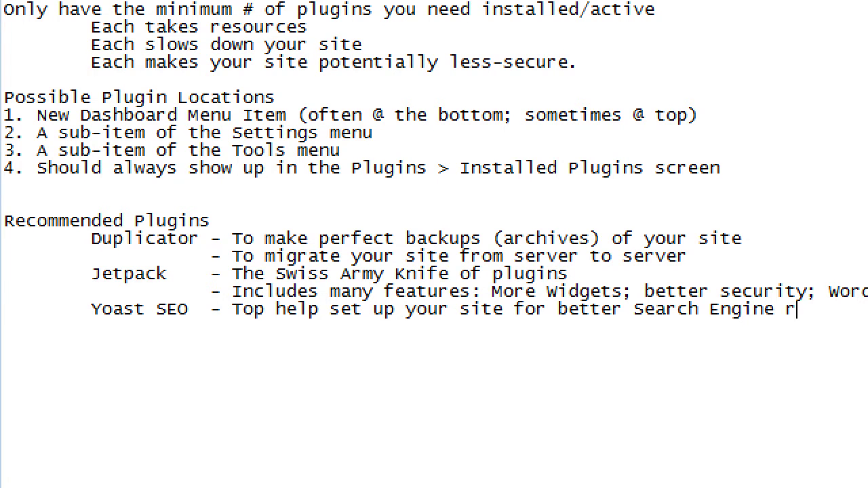
type("nking")
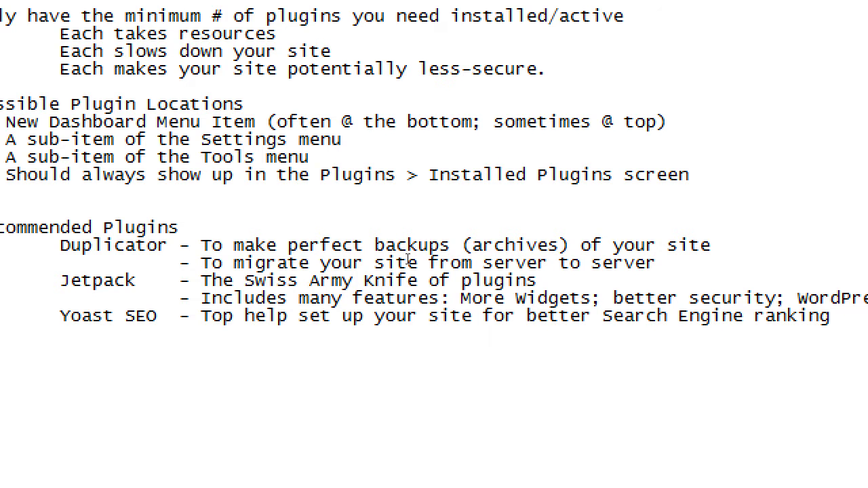
type("(or All In O")
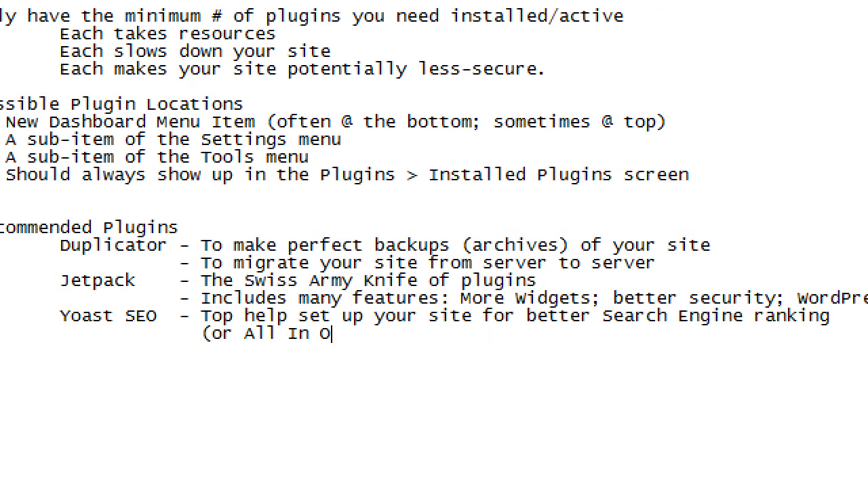
type("ne SEO Pack)")
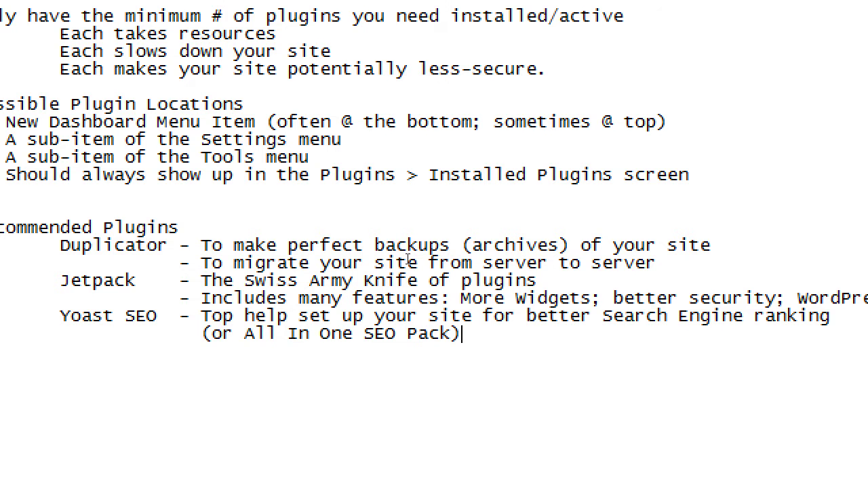
Highlight the multiple-plugins note, Yoast SEO and the All In One SEO Pack alternative
scroll(408, 259, "up", 3)
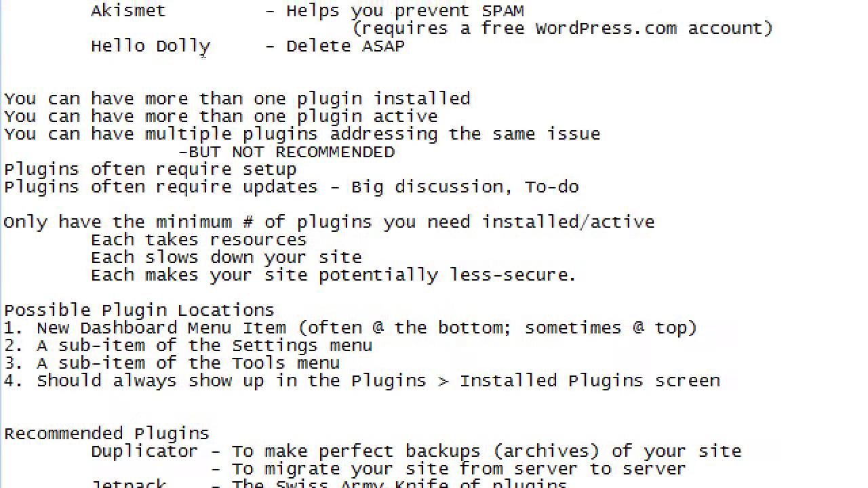
left_click_drag(100, 114, 203, 120)
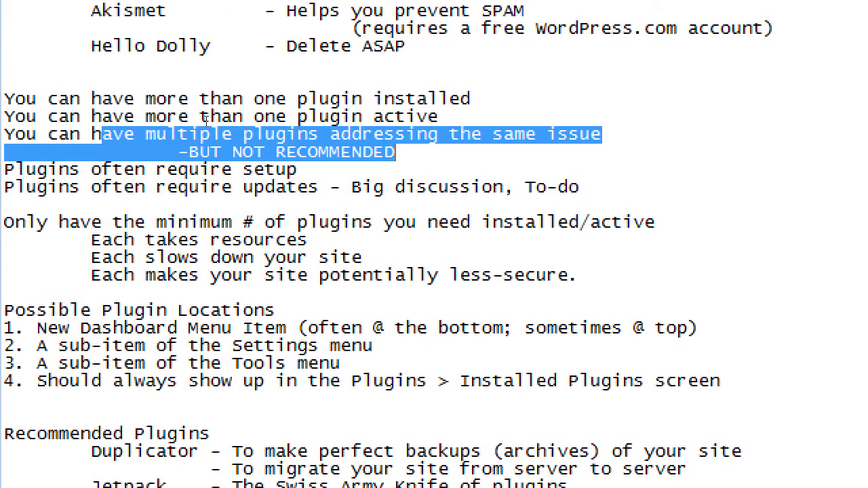
scroll(178, 378, "down", 4)
left_click_drag(61, 307, 82, 305)
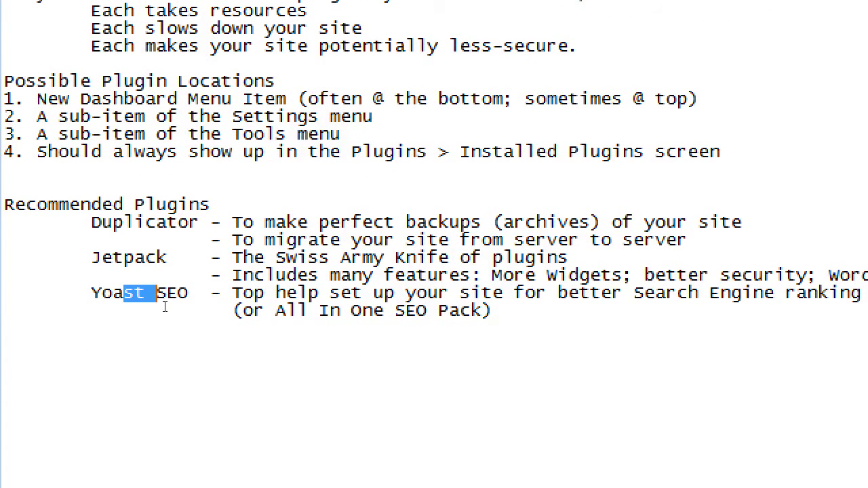
left_click_drag(147, 316, 181, 331)
key("Right")
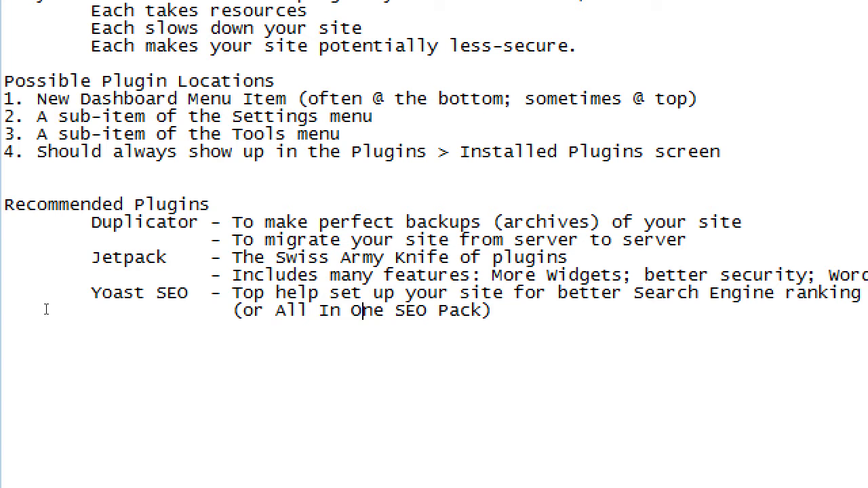
key("shift+Right")
key("shift+Right")
key("shift+Right")
key("shift+Right")
key("shift+Right")
key("shift+Right")
key("shift+Right")
key("shift+Right")
key("shift+Right")
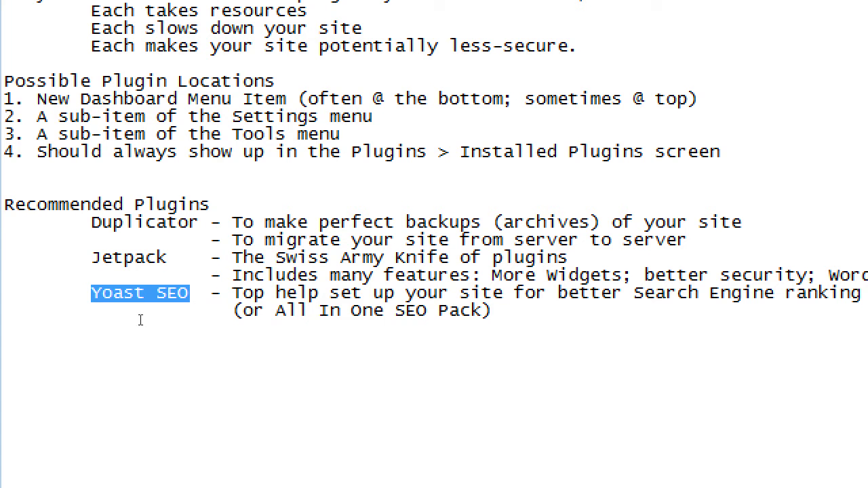
left_click_drag(275, 310, 461, 310)
key("shift+Right")
key("shift+Right")
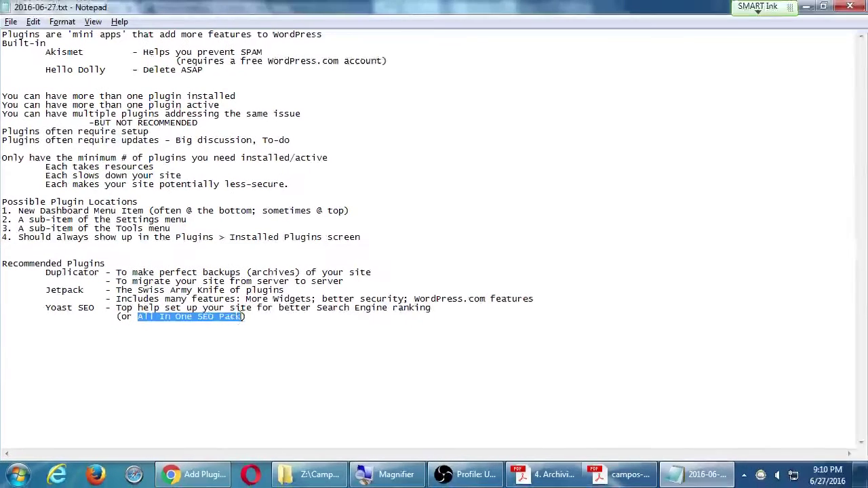
Restore Notepad to the right half of the screen and select the Jetpack entry
double_click(377, 7)
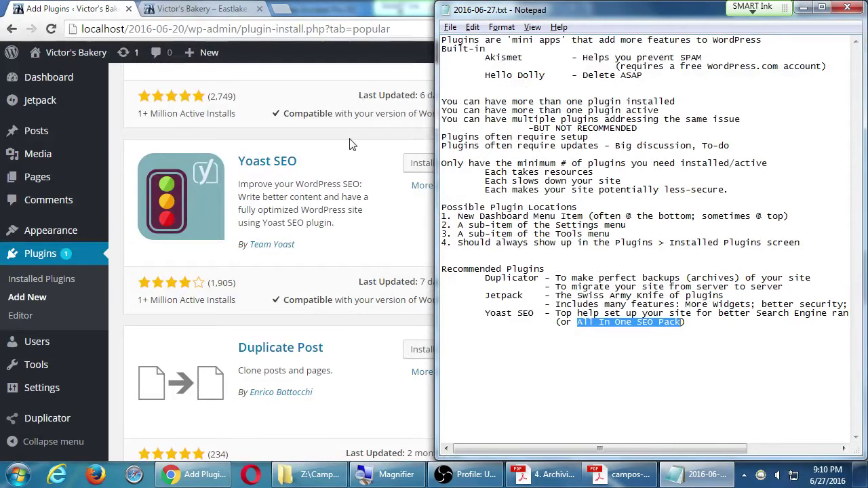
left_click(698, 326)
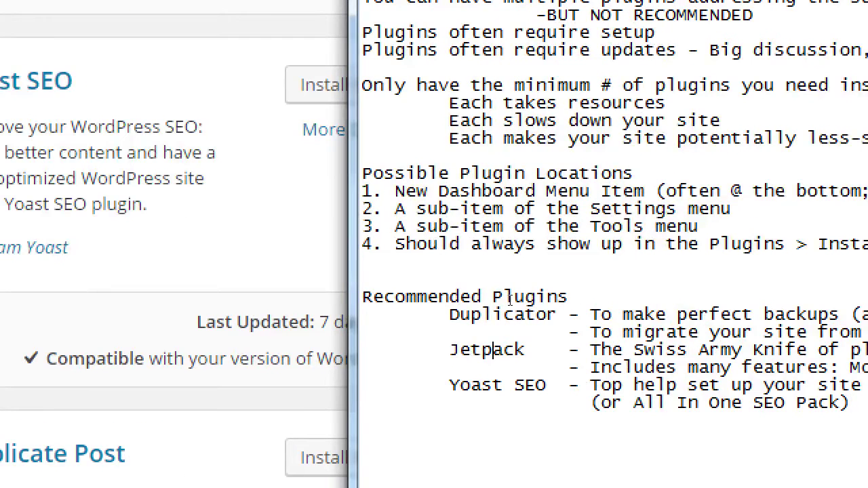
double_click(511, 347)
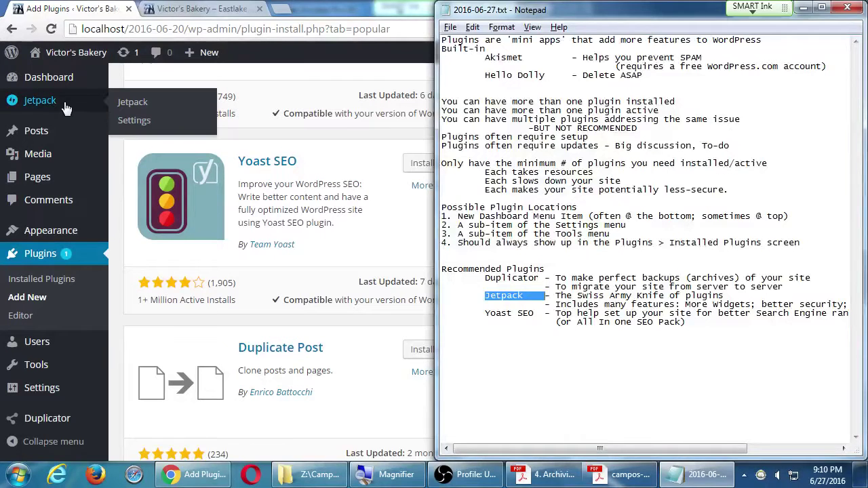
Open Jetpack's full feature list and scroll down through its modules
left_click(66, 105)
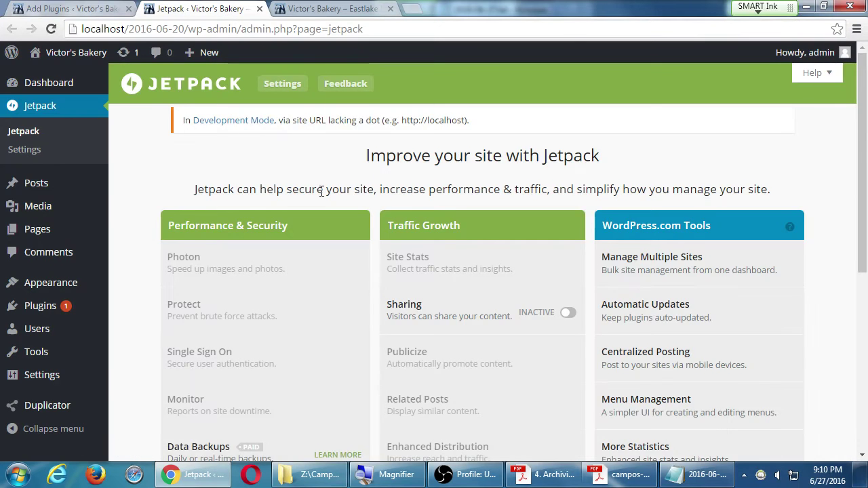
scroll(319, 188, "down", 4)
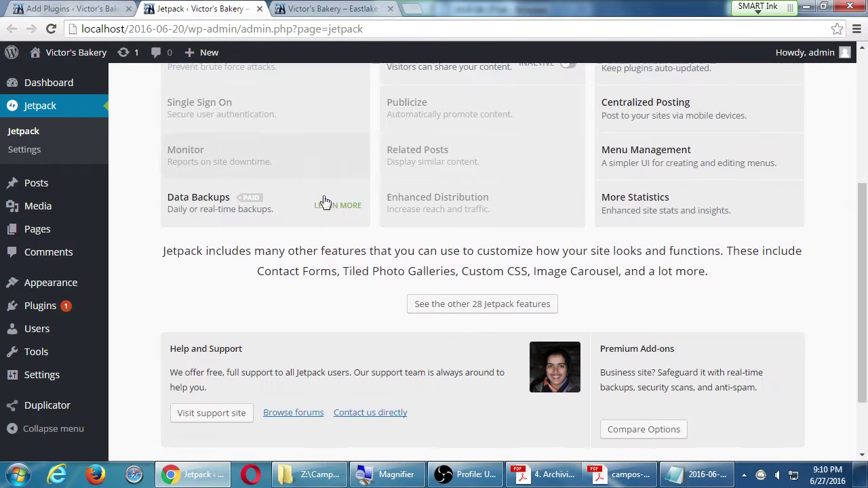
left_click(483, 306)
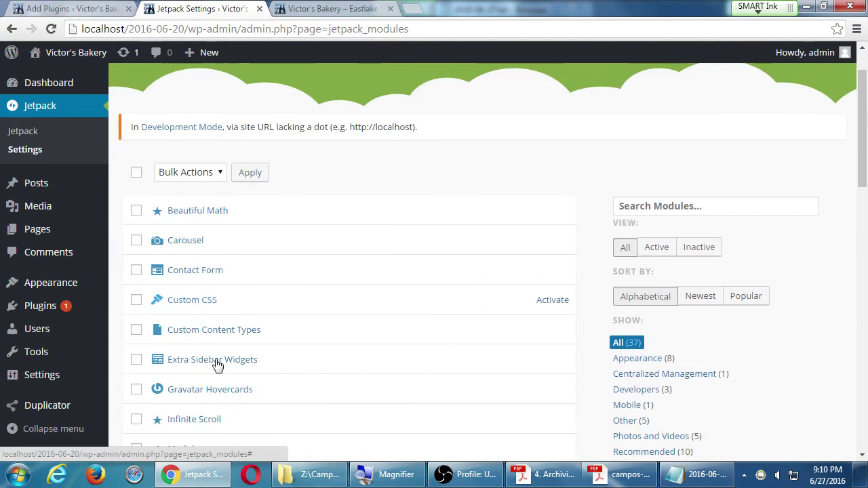
scroll(222, 365, "down", 4)
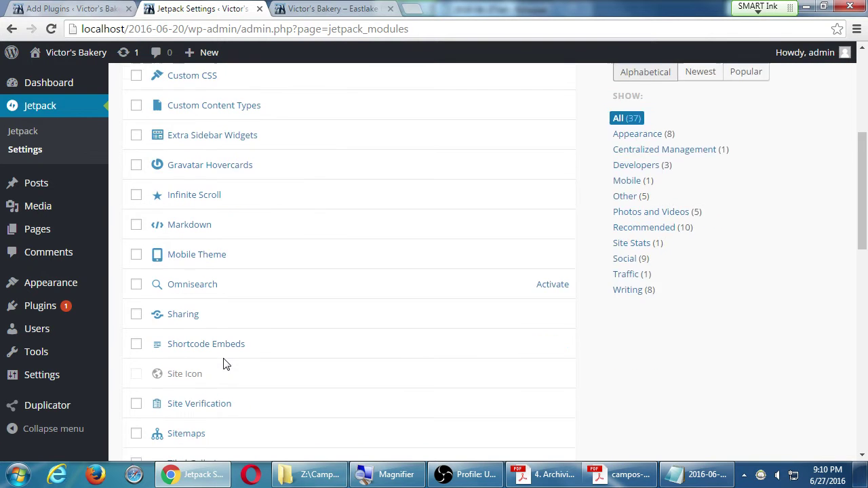
scroll(238, 389, "down", 1)
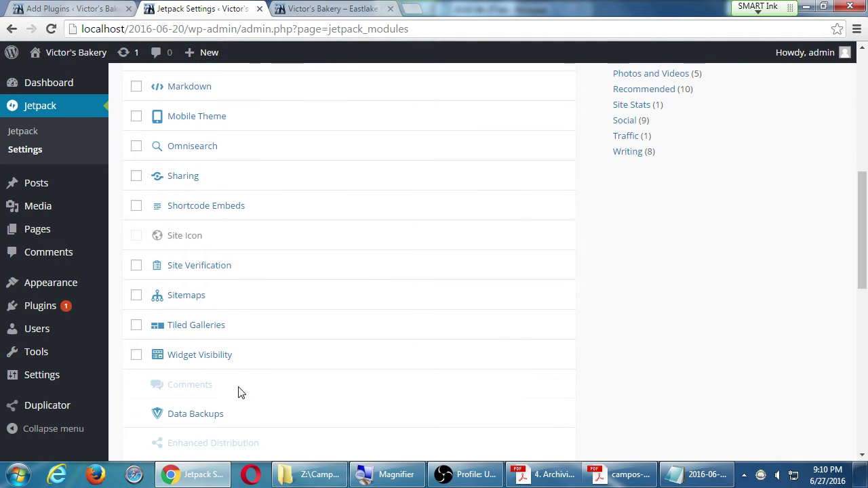
scroll(239, 393, "down", 2)
scroll(244, 393, "down", 3)
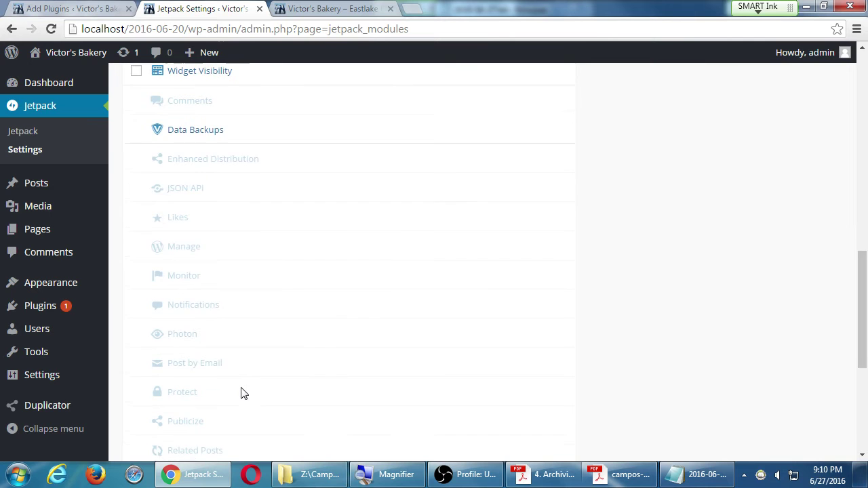
scroll(242, 394, "down", 2)
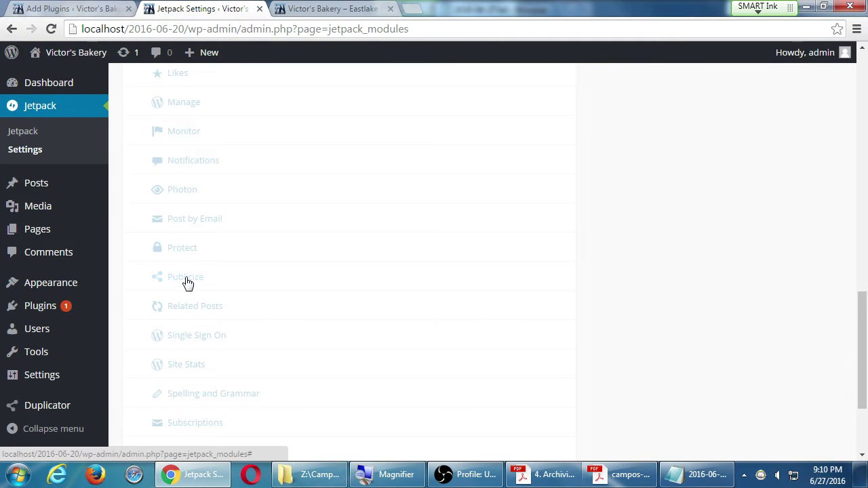
scroll(188, 284, "down", 2)
scroll(211, 356, "up", 2)
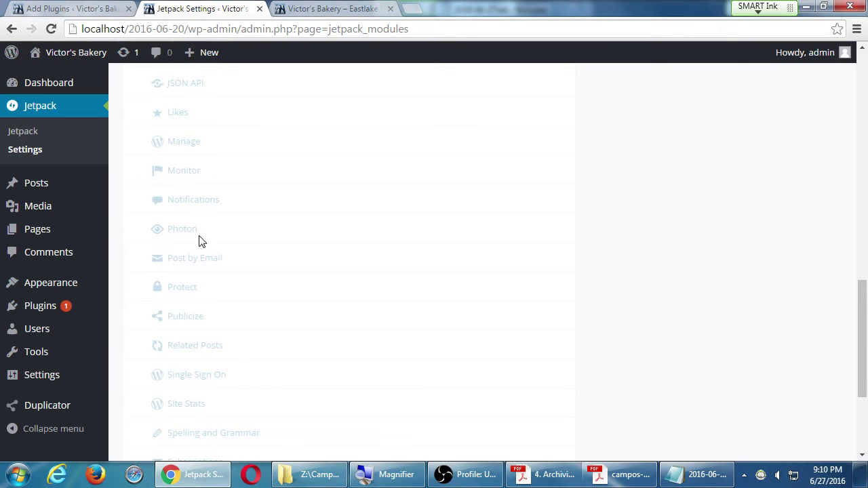
scroll(200, 254, "up", 3)
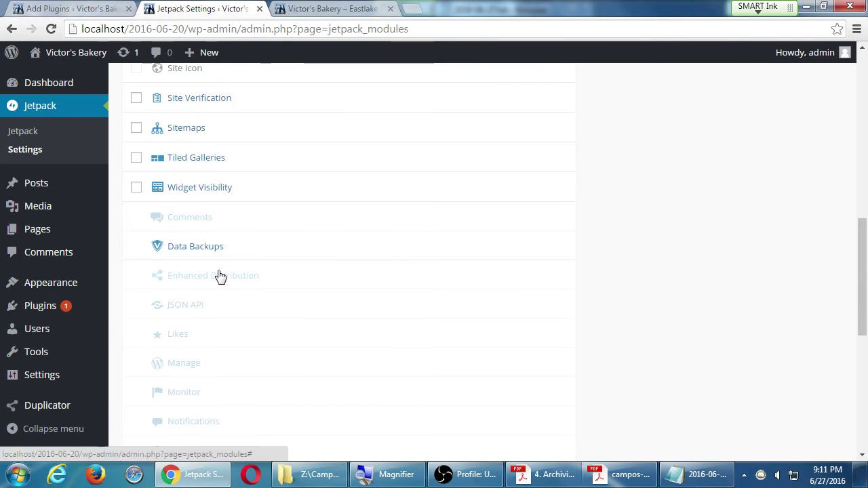
scroll(218, 275, "up", 3)
scroll(226, 281, "up", 5)
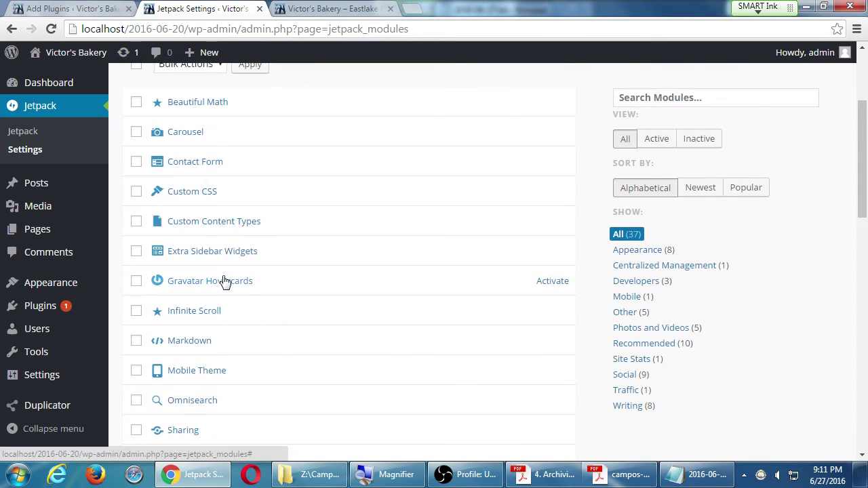
Finish reviewing the Jetpack modules and return to the popular Add Plugins tab
scroll(506, 401, "down", 4)
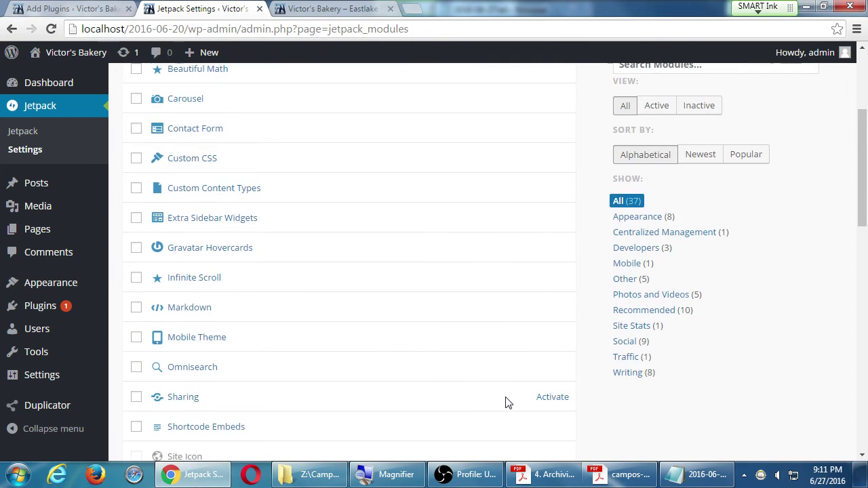
scroll(505, 403, "down", 4)
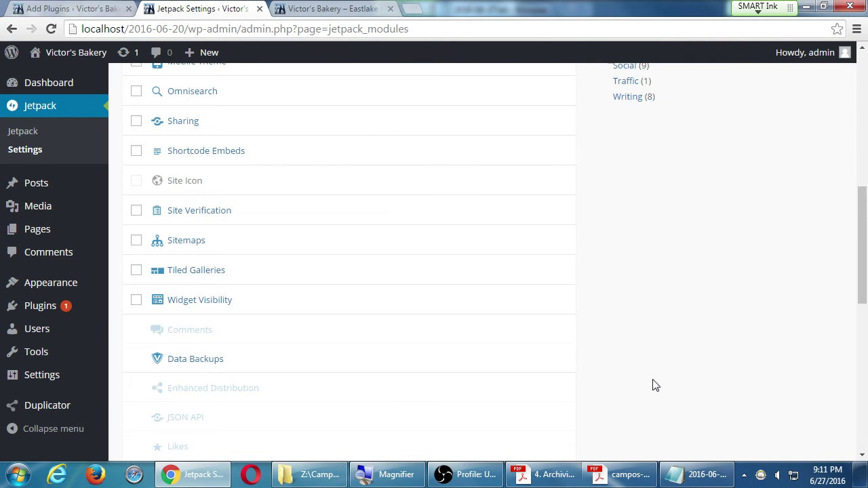
scroll(655, 385, "down", 3)
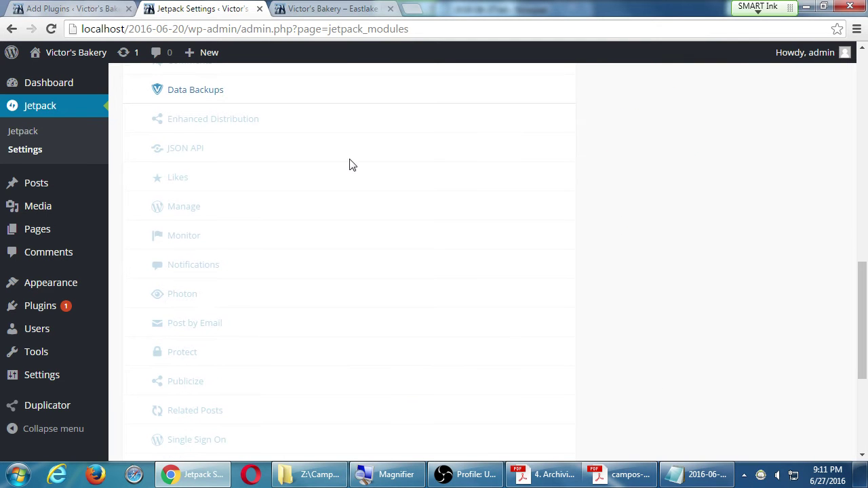
scroll(607, 312, "down", 3)
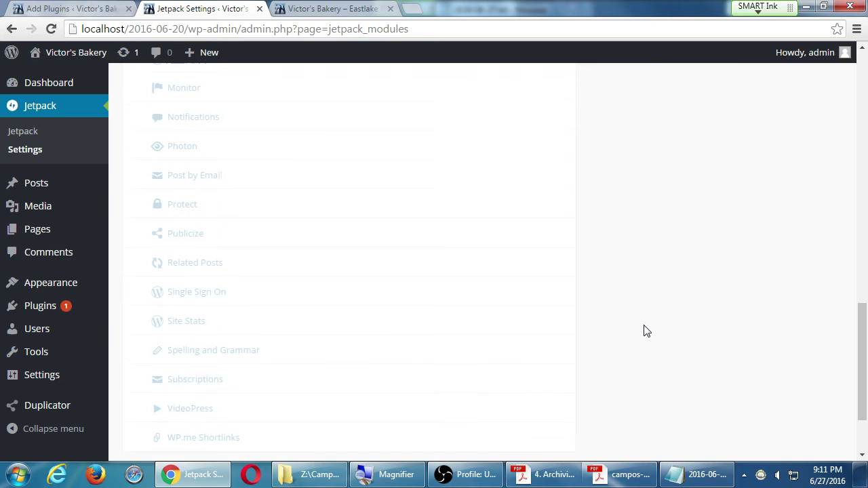
scroll(650, 330, "up", 4)
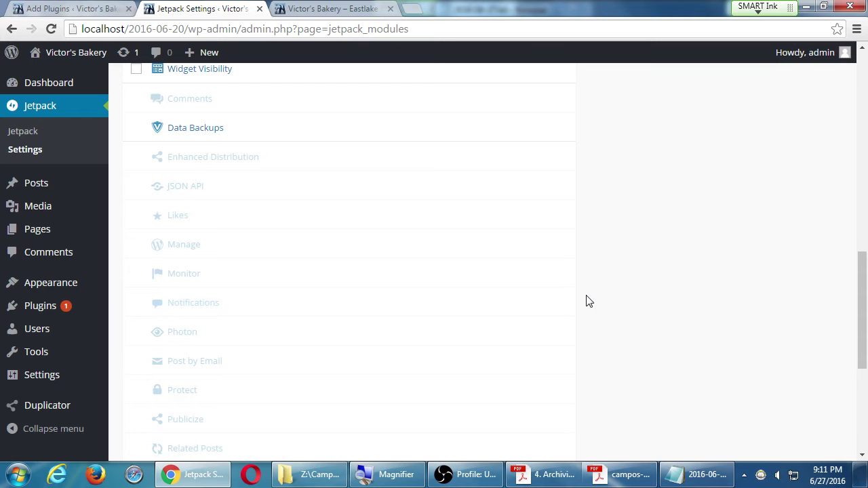
scroll(559, 301, "up", 4)
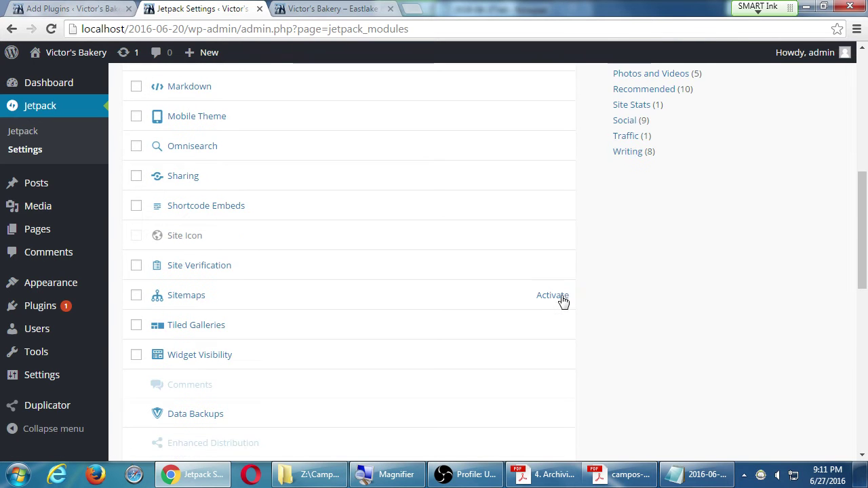
scroll(289, 194, "up", 2)
left_click(61, 9)
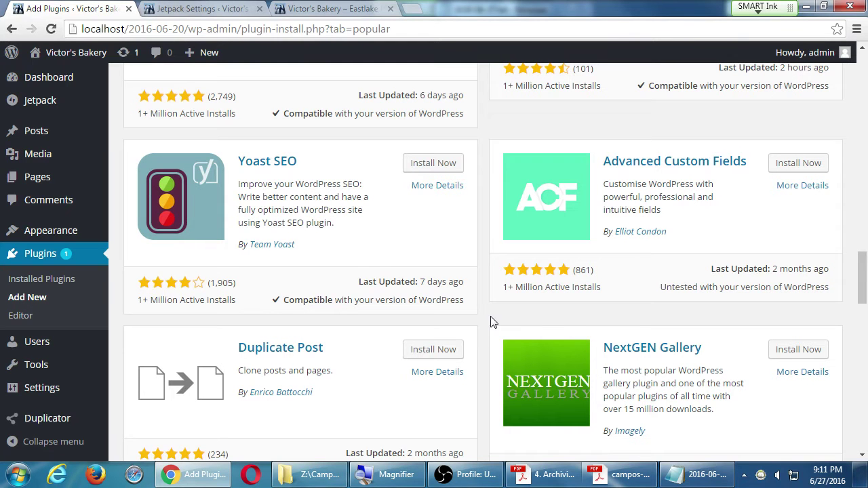
Find Yoast SEO in the popular list and install version 3.3.2
scroll(498, 319, "up", 5)
scroll(546, 359, "up", 4)
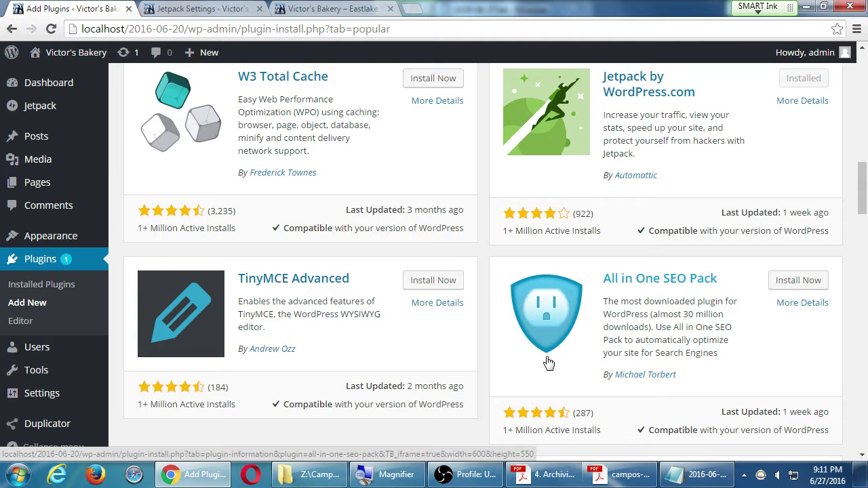
scroll(618, 285, "down", 7)
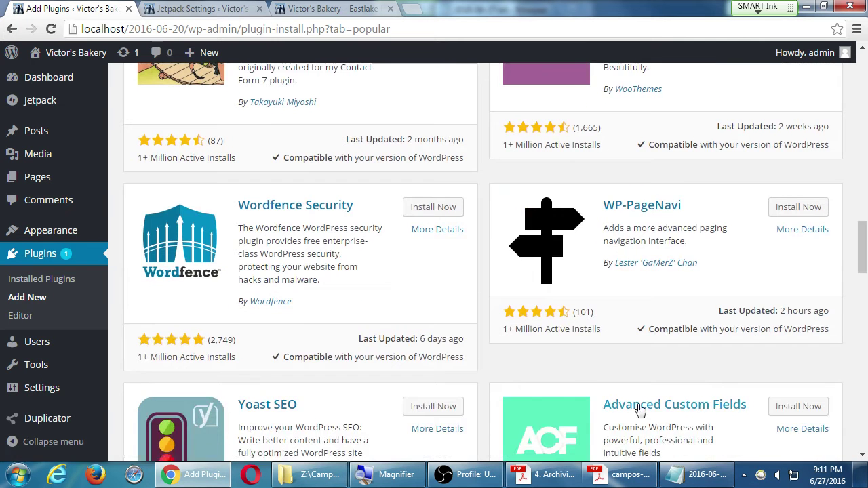
left_click(698, 474)
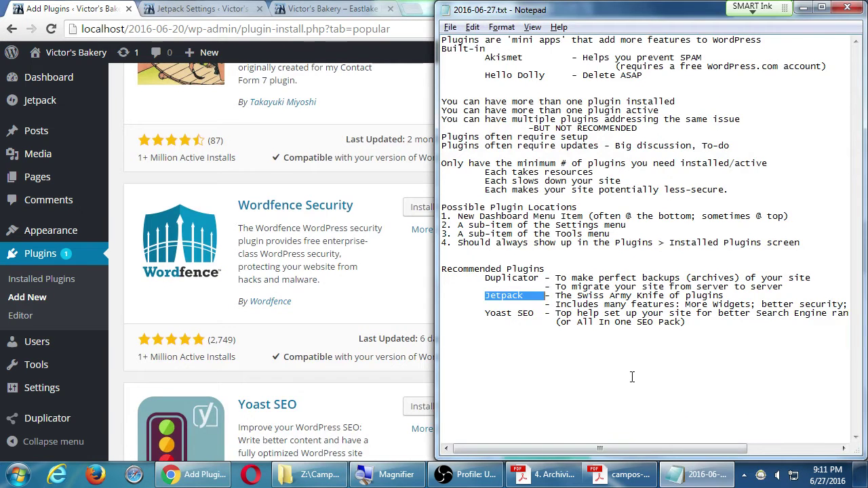
left_click(359, 184)
scroll(384, 294, "up", 5)
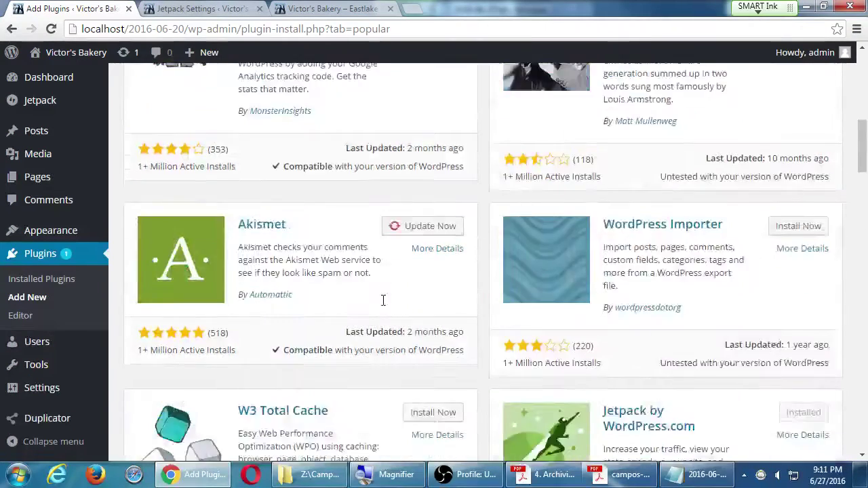
scroll(384, 306, "down", 10)
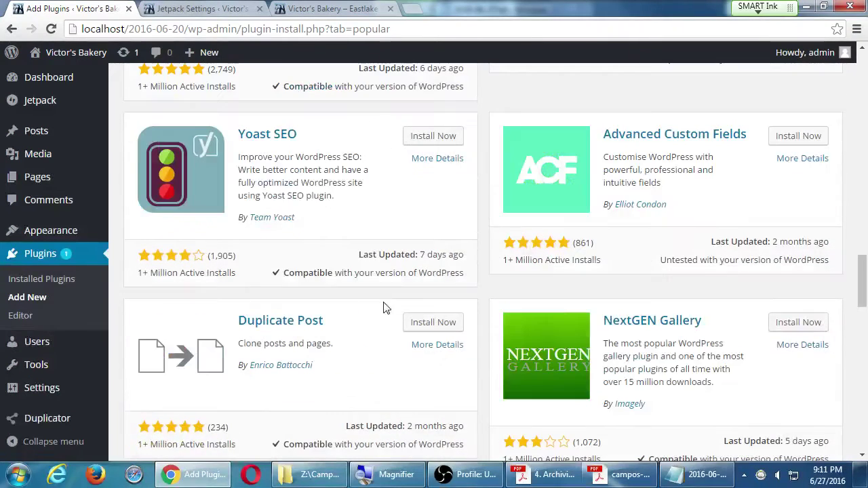
left_click(432, 137)
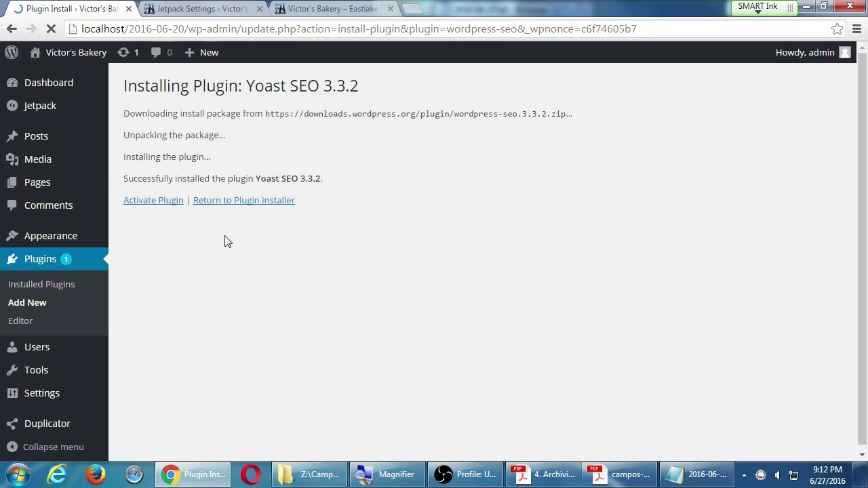
Activate Yoast SEO and step through its SEO sidebar menu pages
left_click(151, 203)
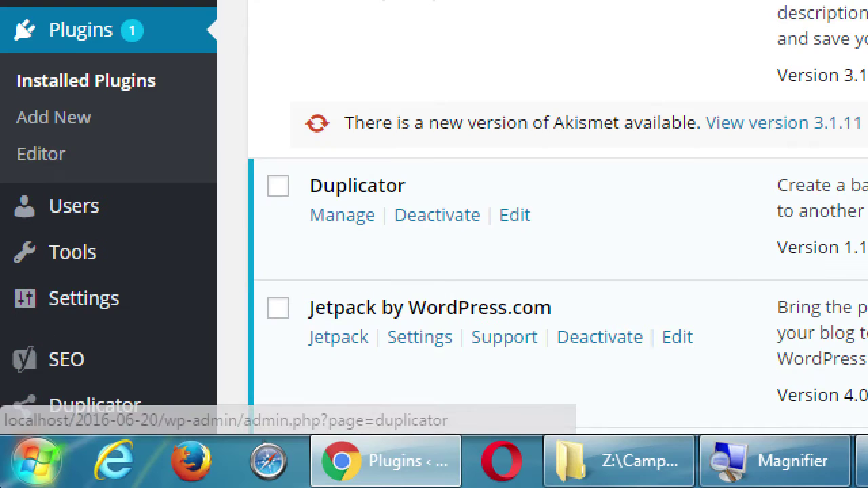
scroll(131, 409, "down", 2)
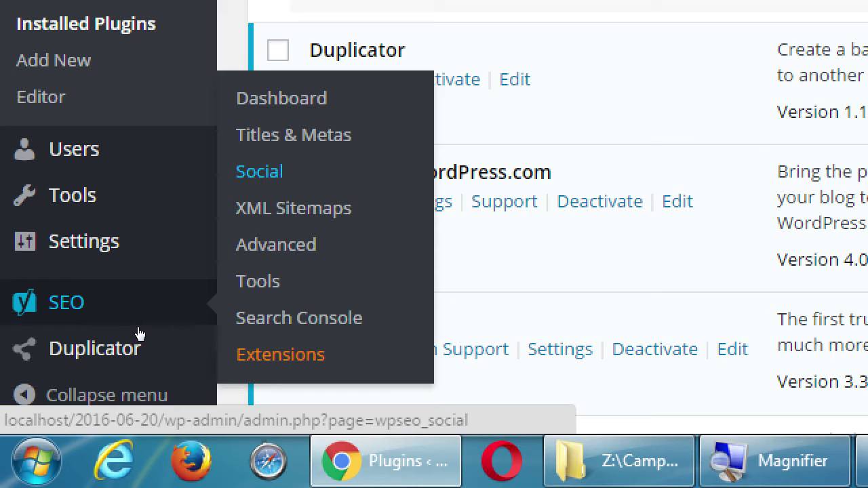
key("shift+Tab")
key("shift+Tab")
key("Tab")
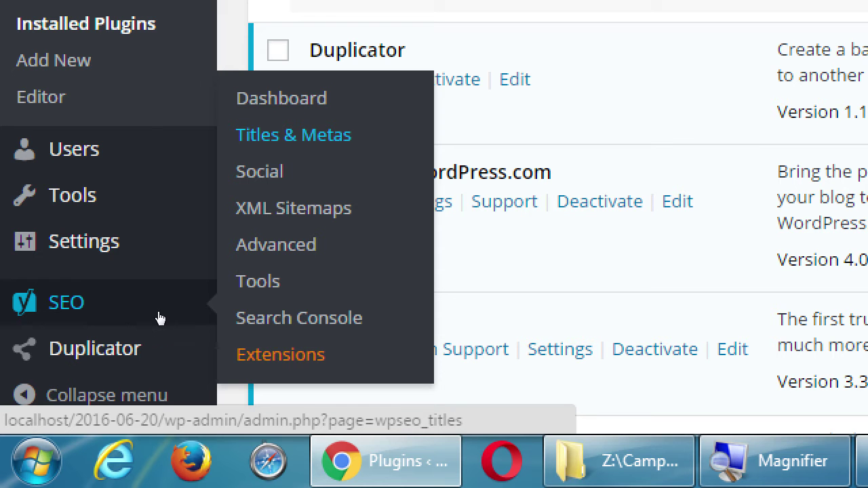
key("Tab")
key("Tab")
key("Tab")
key("Tab")
key("shift+Tab")
key("shift+Tab")
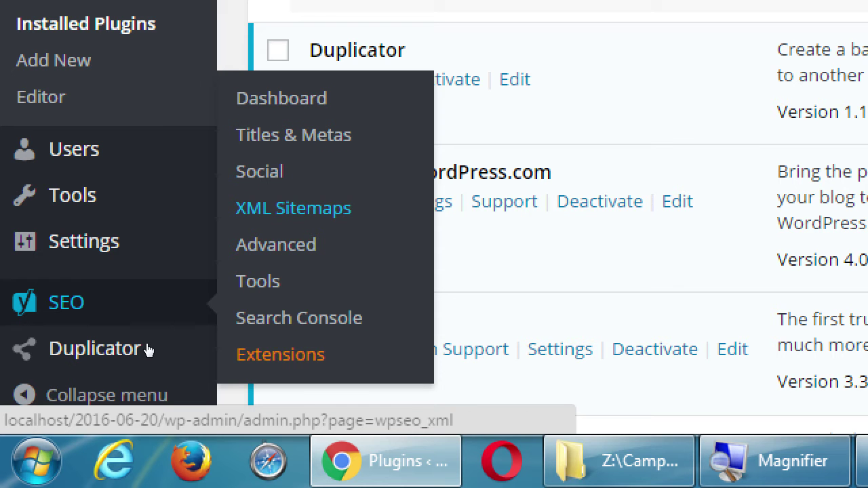
key("Tab")
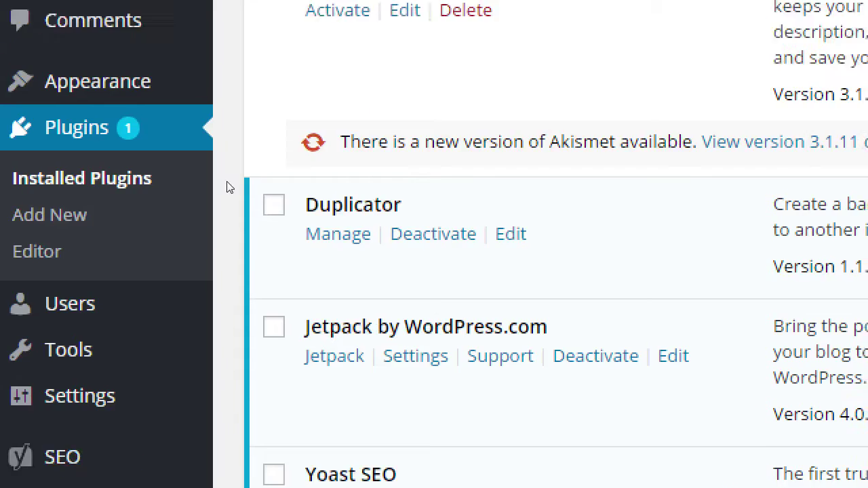
Explore the Yoast admin-bar menu's SEO Settings and Keyword Research submenus, then close it
key("shift+Tab")
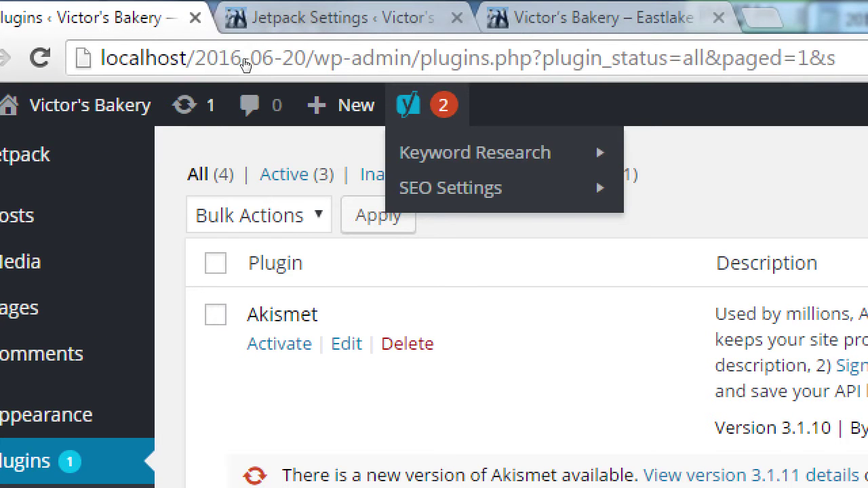
key("shift+Tab")
key("Tab")
key("Tab")
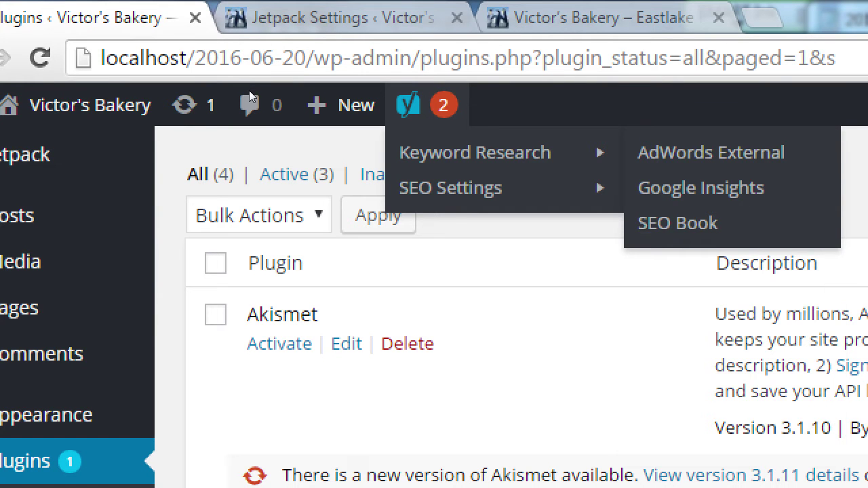
key("Tab")
key("shift+Tab")
key("shift+Tab")
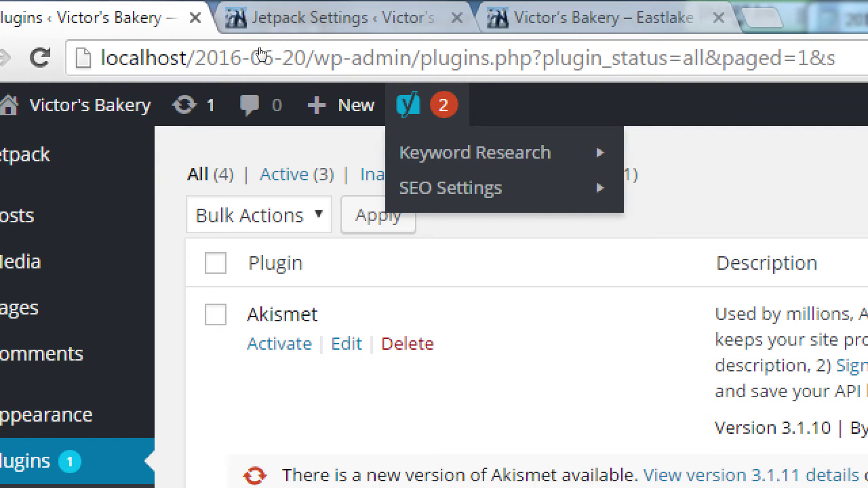
key("Escape")
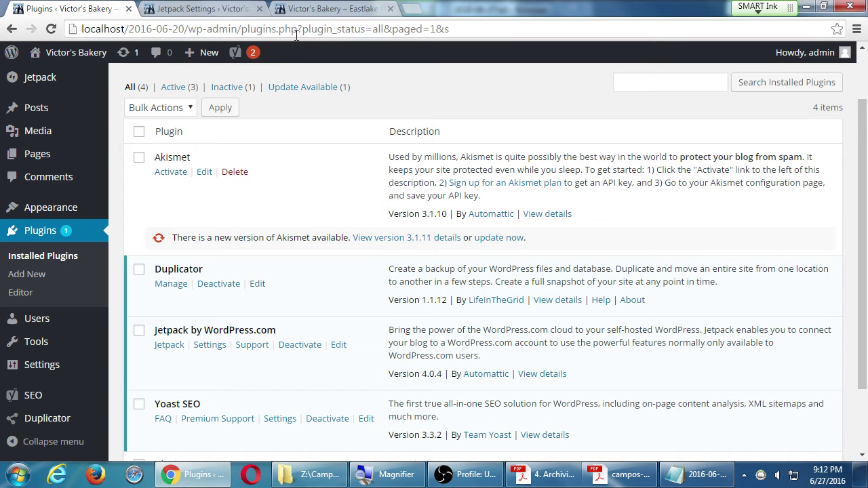
scroll(54, 312, "down", 3)
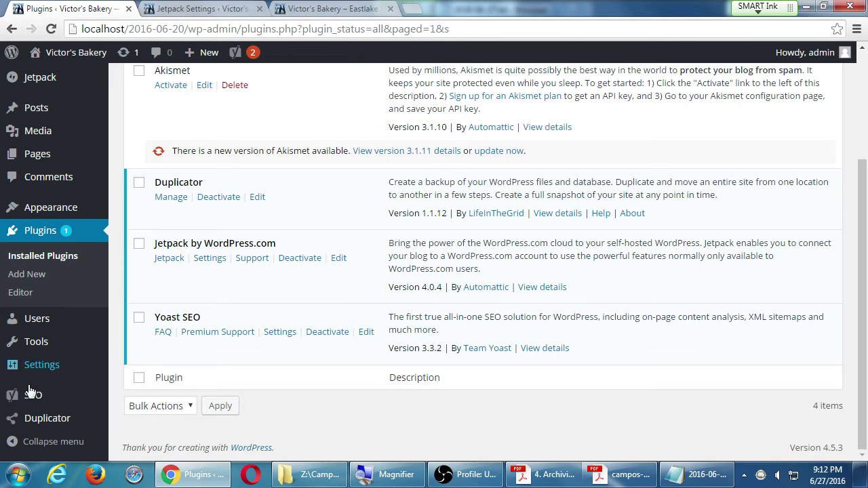
mouse_move(33, 396)
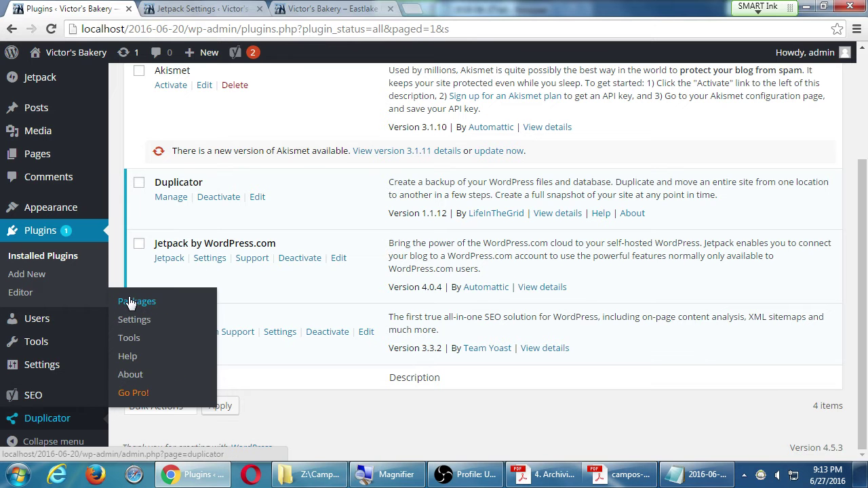
Open SEO > Dashboard, close the Yoast tour popup and review the reported problem and improvements
left_click(150, 266)
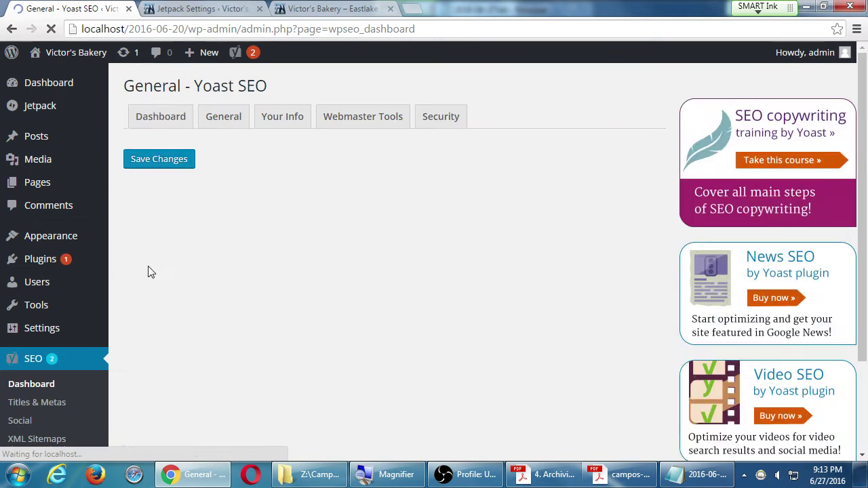
scroll(742, 331, "down", 3)
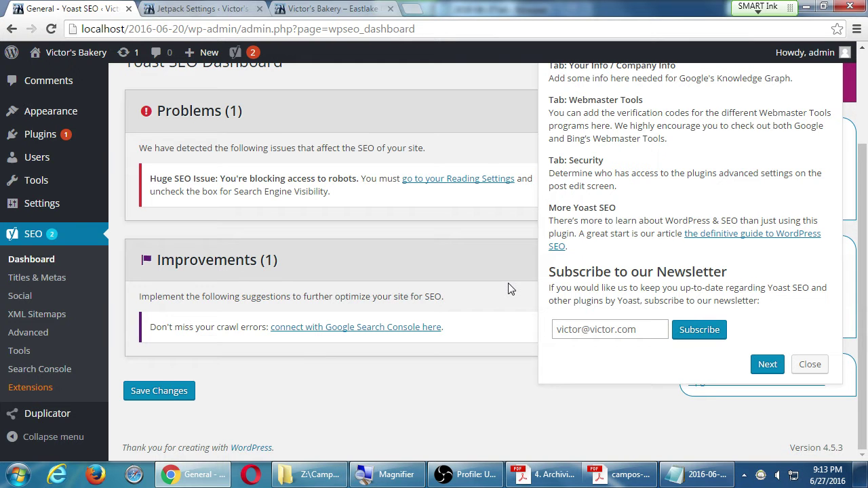
scroll(510, 288, "up", 3)
scroll(779, 366, "down", 3)
left_click(807, 372)
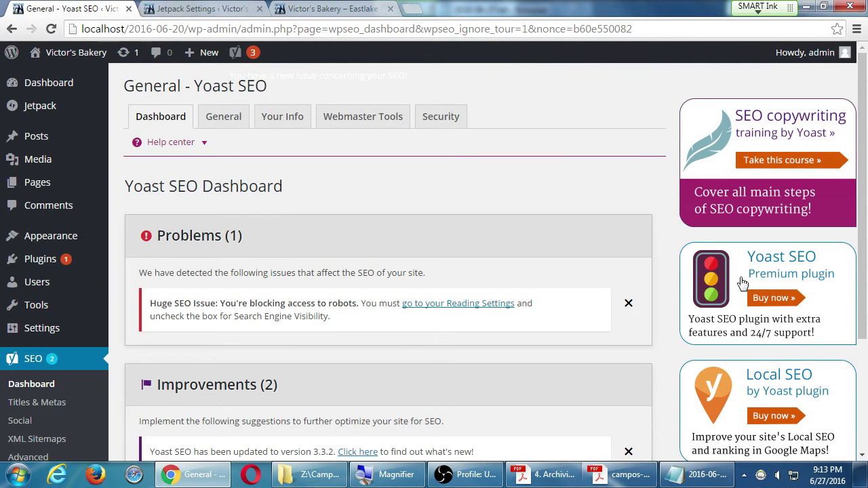
scroll(767, 333, "down", 3)
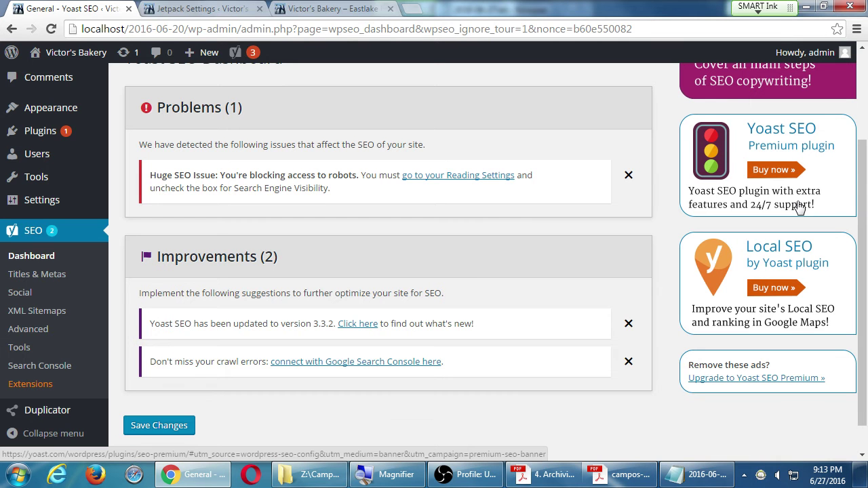
scroll(791, 183, "up", 3)
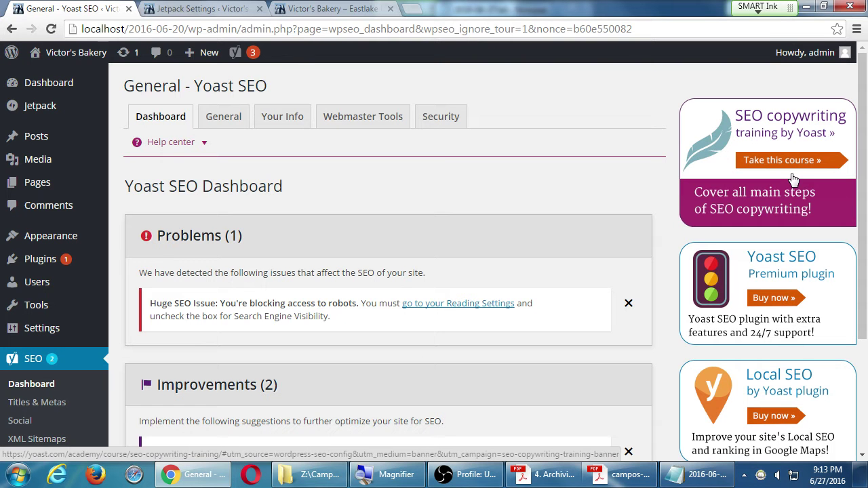
Add the Free, Freemium and Premium lines, describing Free as a plugin/theme with 70-90% features
left_click(705, 475)
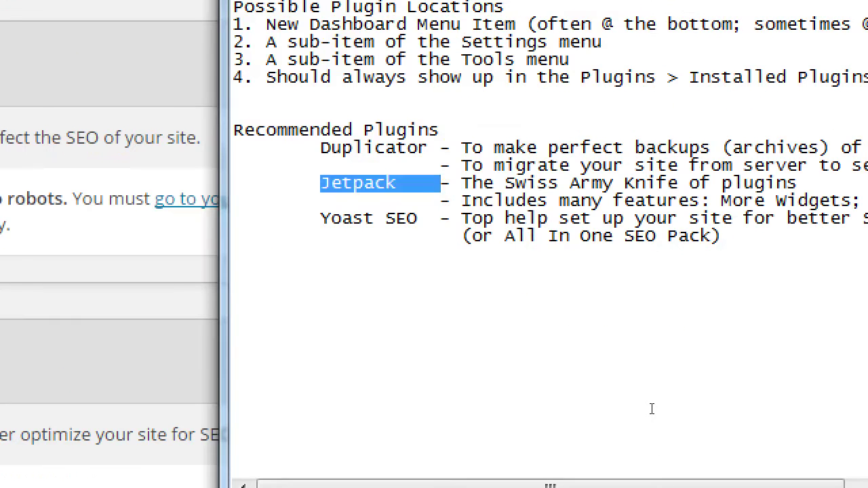
key("ctrl+End")
type("Free")
type("Premium")
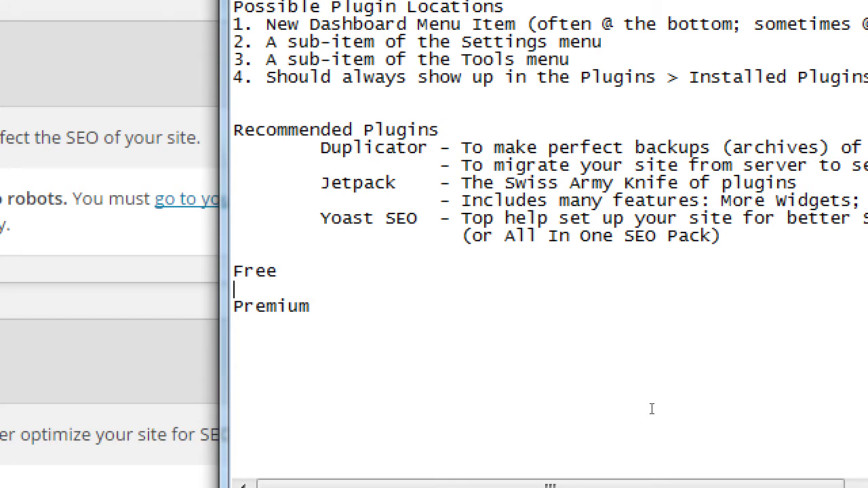
type("eemium")
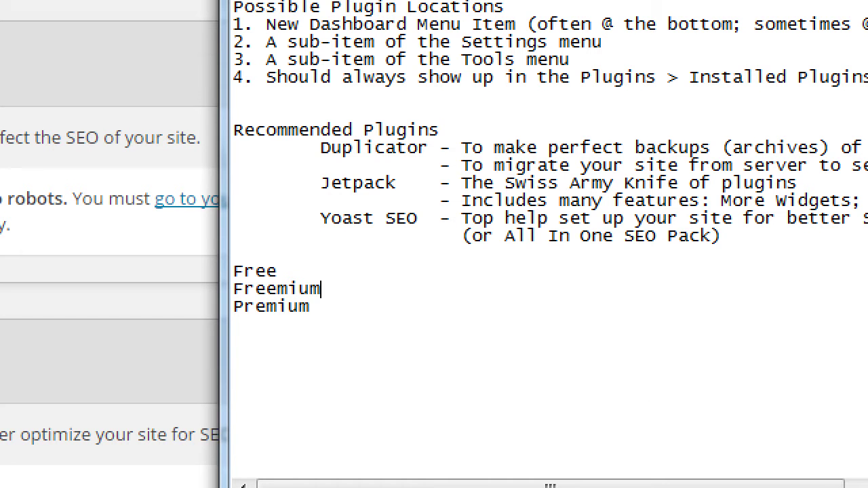
type("A plugin/o")
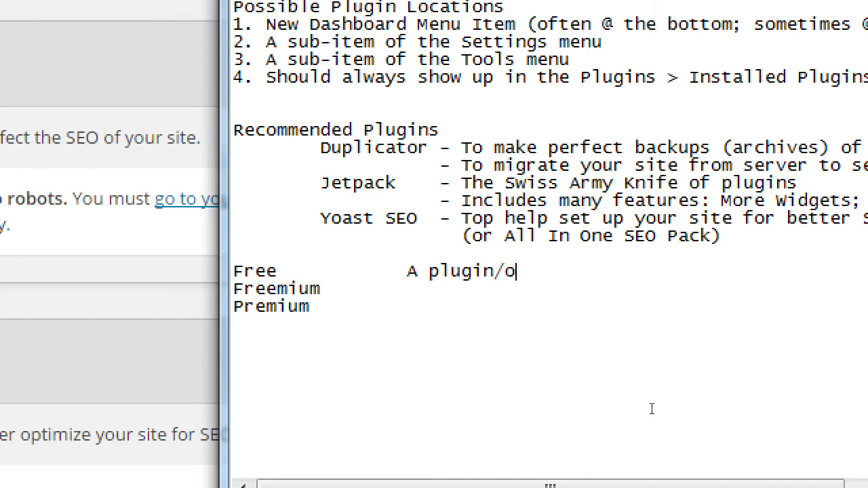
key("BackSpace")
type("theme is totally. W")
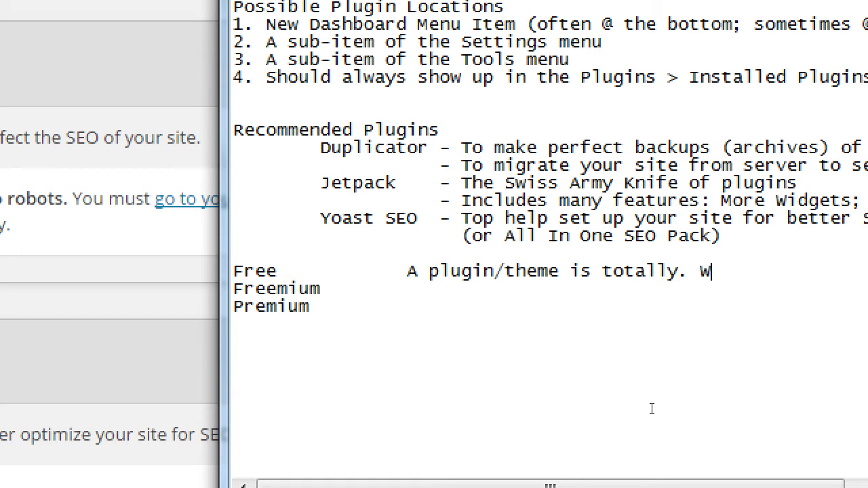
type("ith")
type("lk")
key("BackSpace")
key("BackSpace")
type("70-90%")
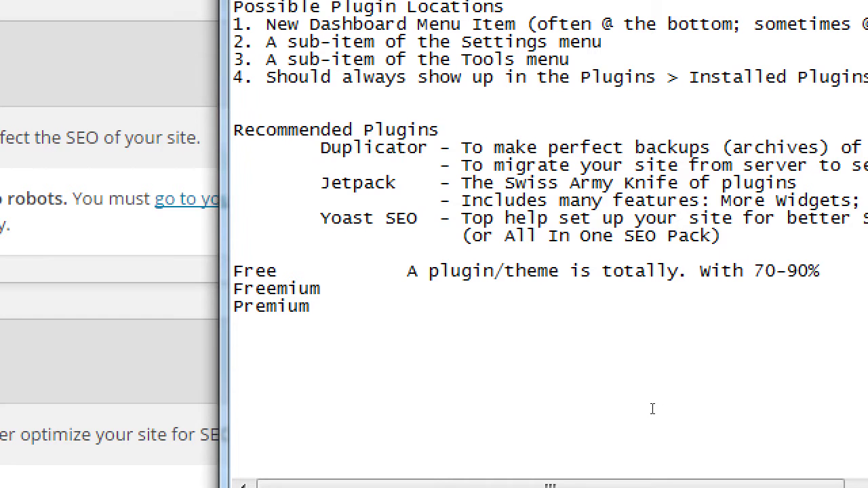
type(" features")
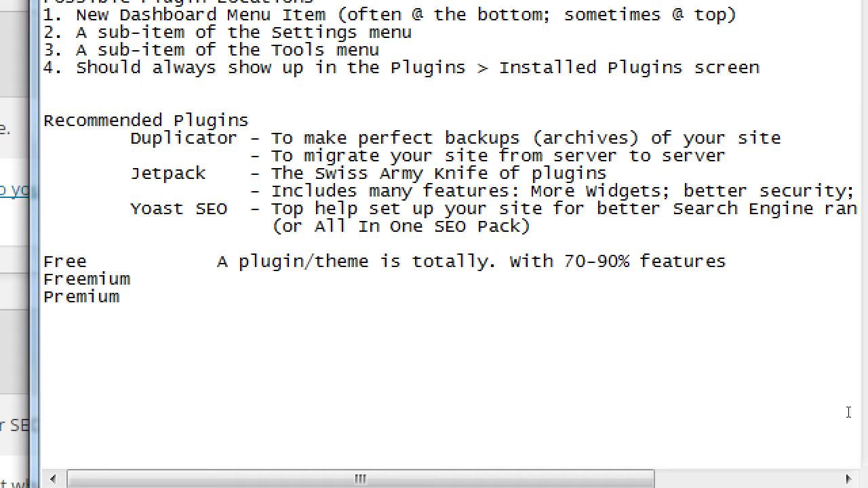
Describe Premium as 'A plugin/theme which is paid ($5 - $200) w/ 100% features & tech support'
key("Down")
key("Down")
key("Tab")
key("Tab")
type("A plugin/")
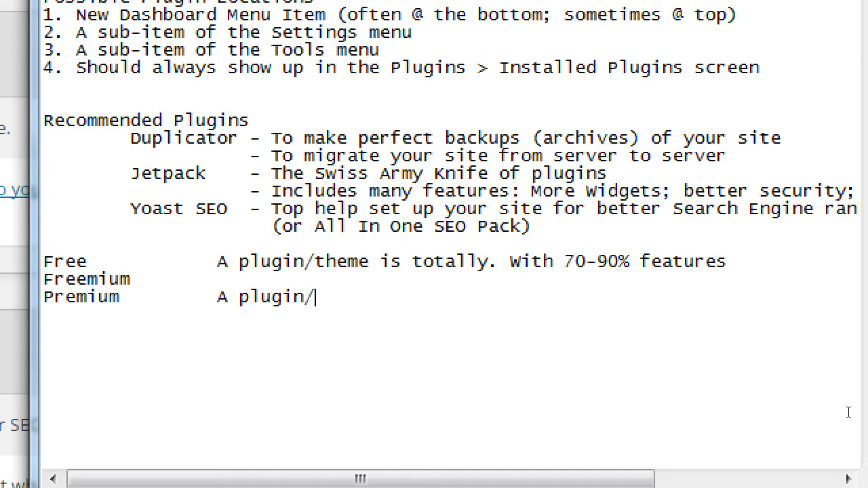
type("theme whic")
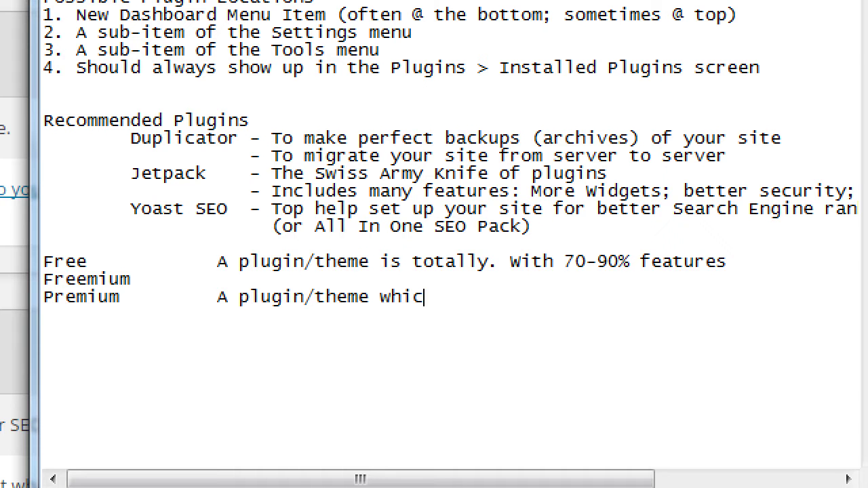
type("h is paid (")
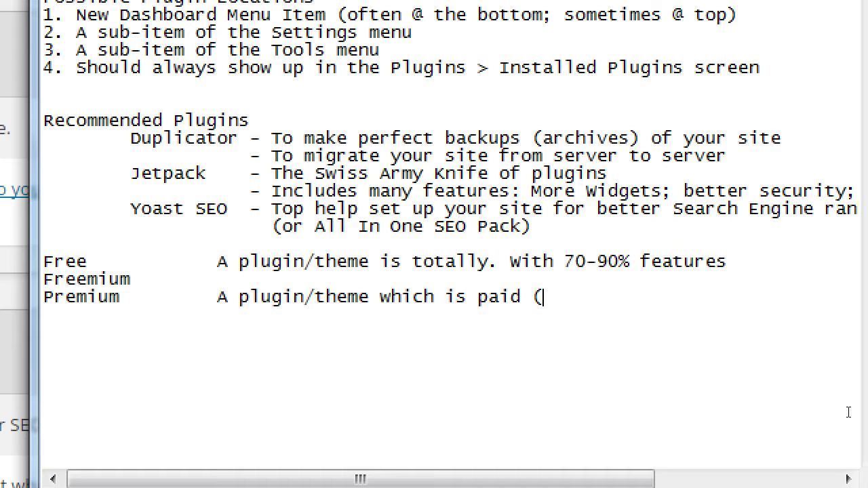
type("$5 - $$200")
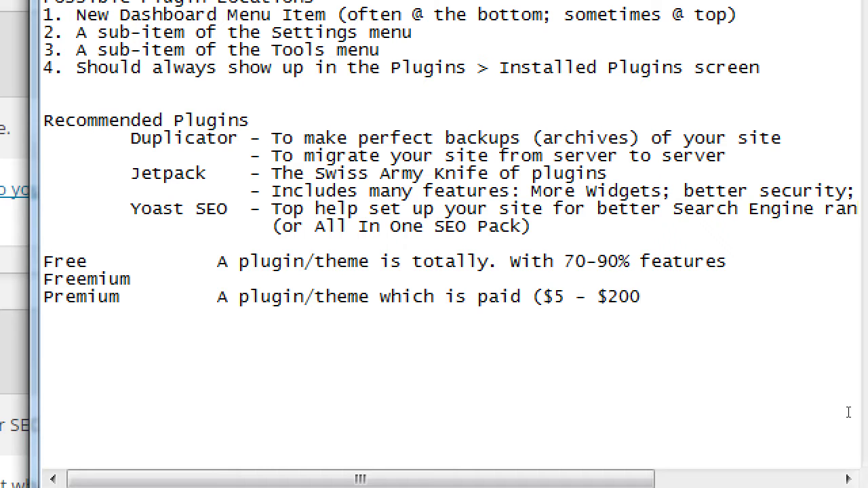
type(") w/ 100% features &")
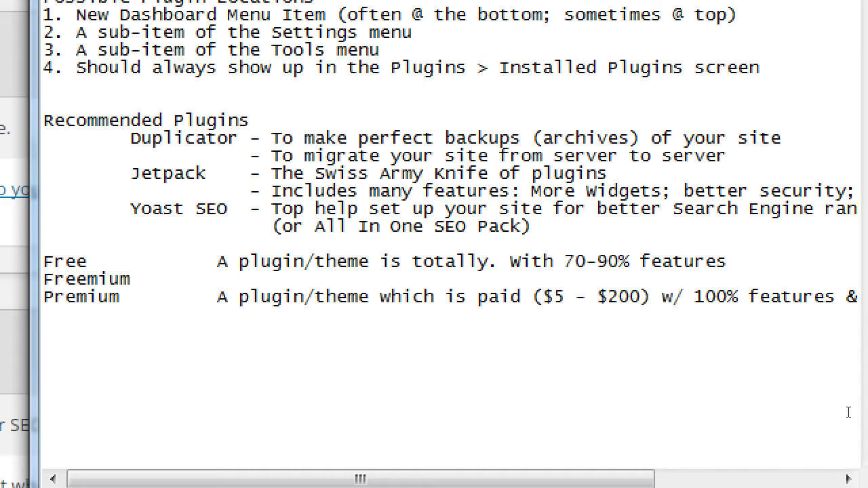
type(" tech supopor")
key("BackSpace")
key("BackSpace")
key("BackSpace")
key("BackSpace")
type("port")
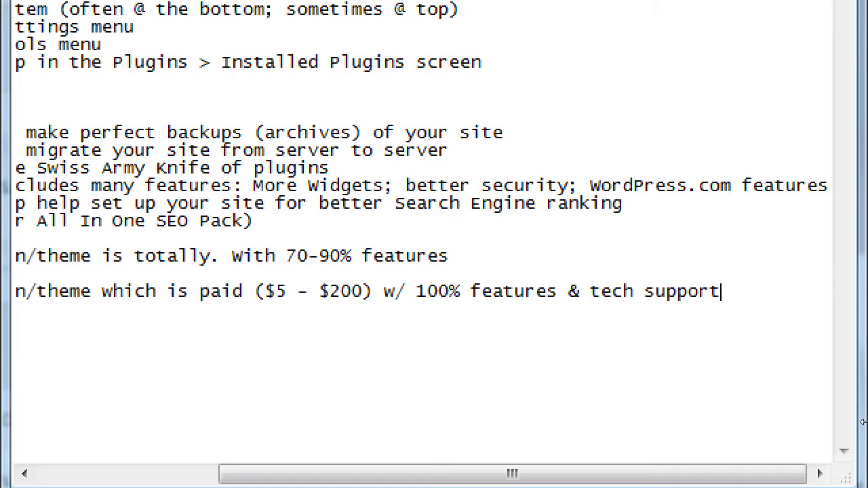
Insert 'free' after 'totally' and fix the Yoast SEO line from 'Top help' to 'To help'
key("Home")
key("Up")
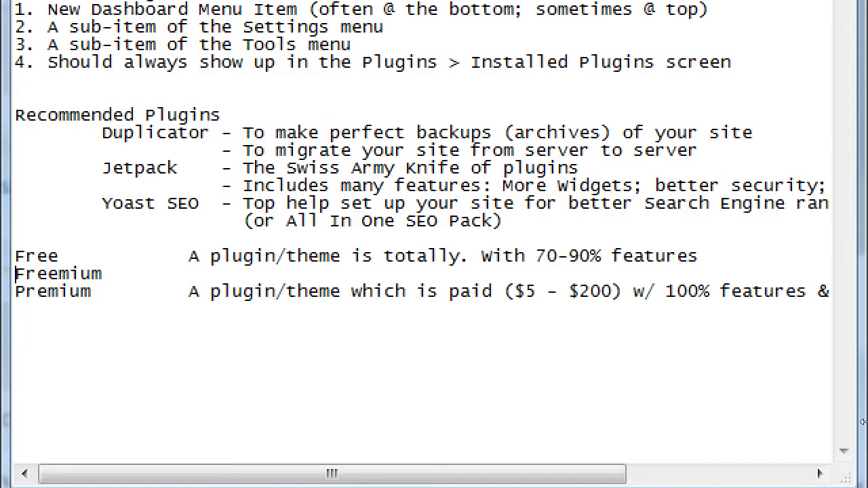
key("Up")
key("ctrl+Right")
key("ctrl+Right")
key("ctrl+Right")
key("ctrl+Right")
key("ctrl+Right")
key("ctrl+Right")
key("ctrl+Right")
type("free")
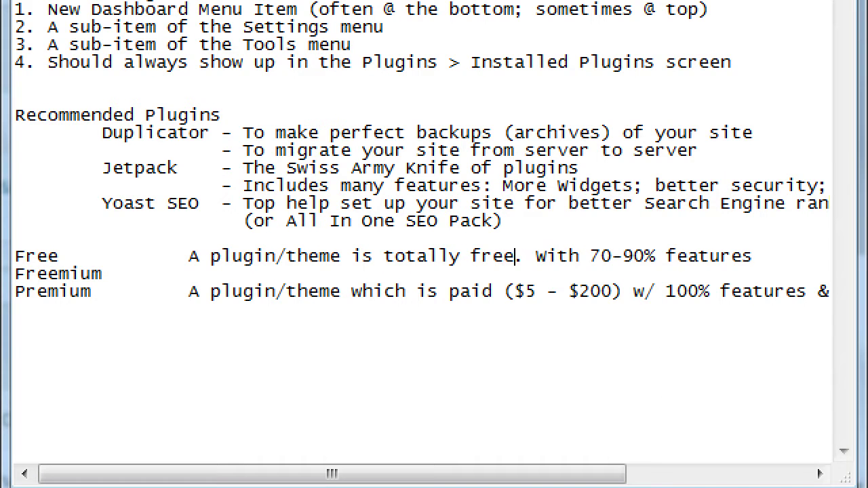
key("Down")
key("Up")
key("Up")
key("Up")
key("Up")
key("ctrl+Right")
key("ctrl+Right")
key("ctrl+Right")
key("Right")
key("Right")
key("Delete")
Describe Freemium as 'Starts free, pay for more features/tech support'
key("Down")
key("Down")
key("Down")
key("Down")
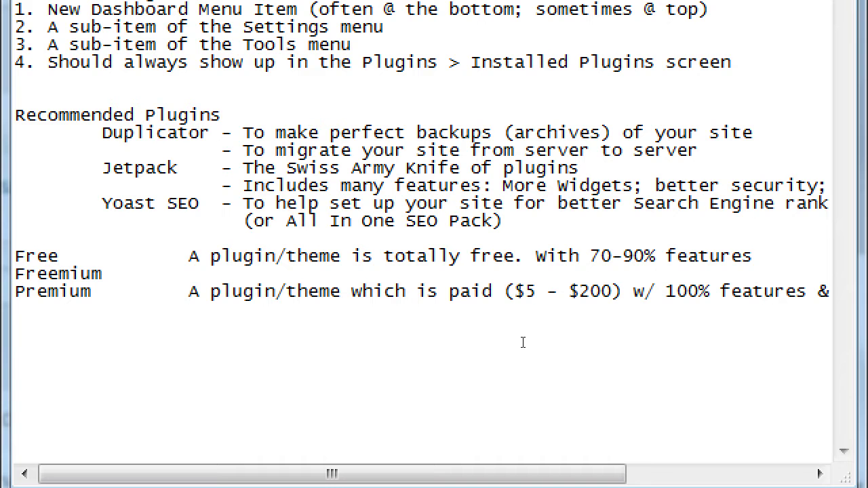
key("Tab")
type("Starts free, pay fr")
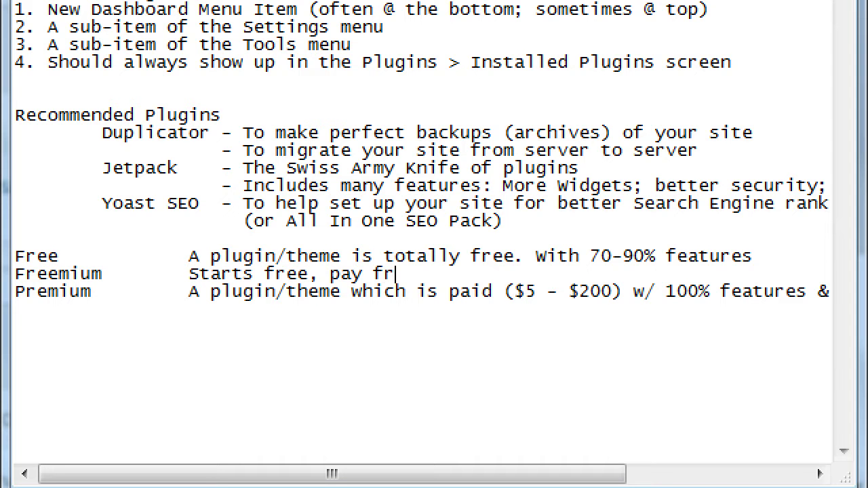
key("BackSpace")
type("or more feature")
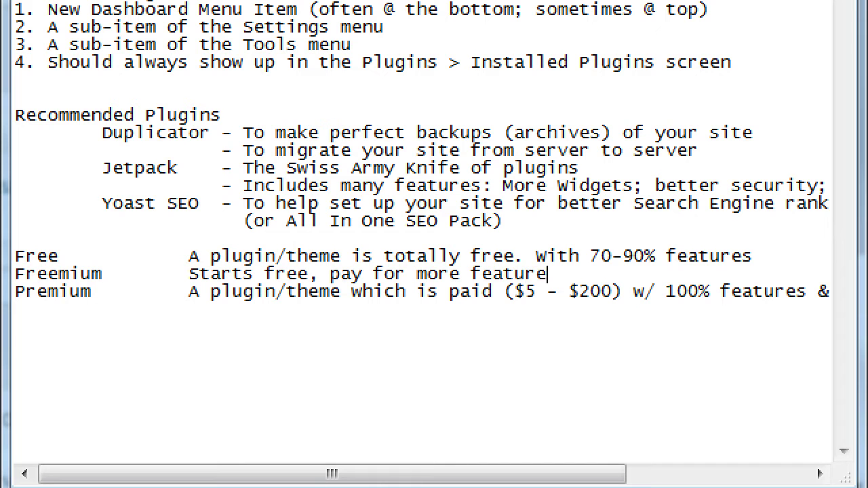
type("s/tech support")
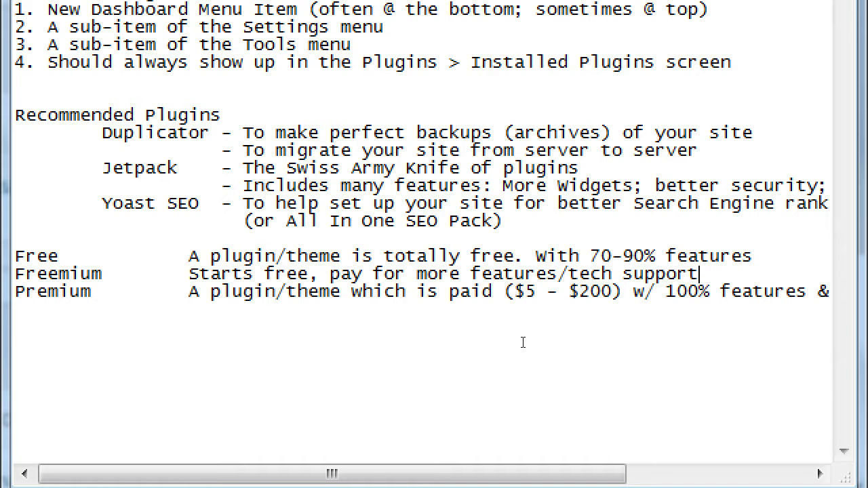
key("super+minus")
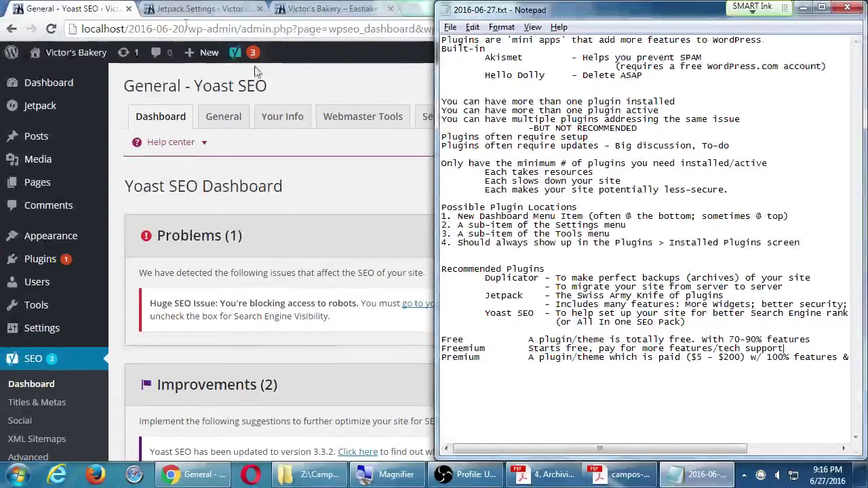
Bring the Chrome window with the Yoast SEO dashboard in front of Notepad
left_click(312, 75)
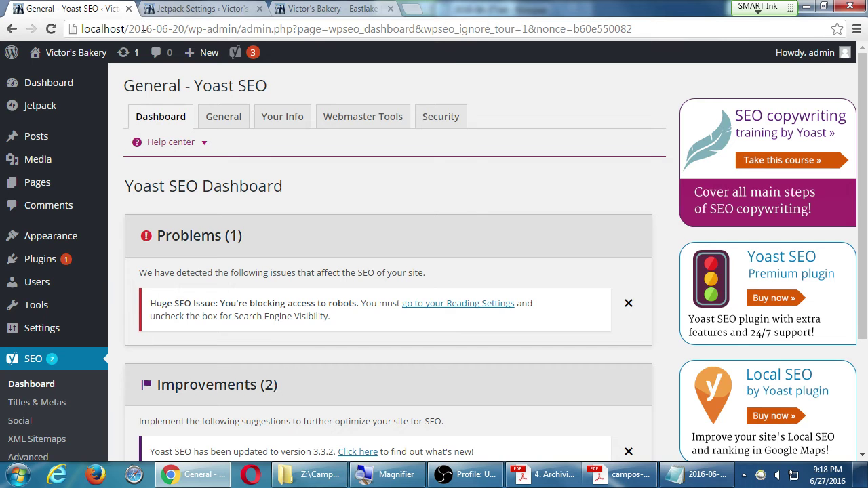
Close the Victor's Bakery and Jetpack Settings tabs, then bring the Notepad notes back to the front
left_click(351, 8)
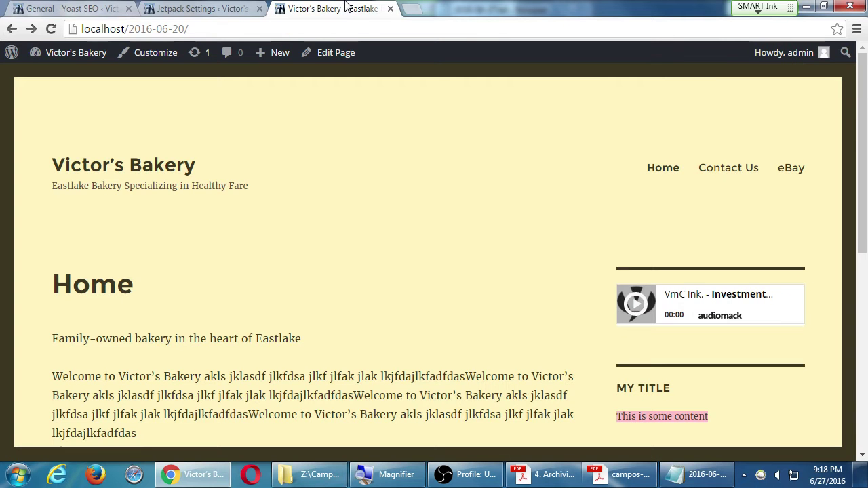
left_click(391, 9)
left_click(260, 9)
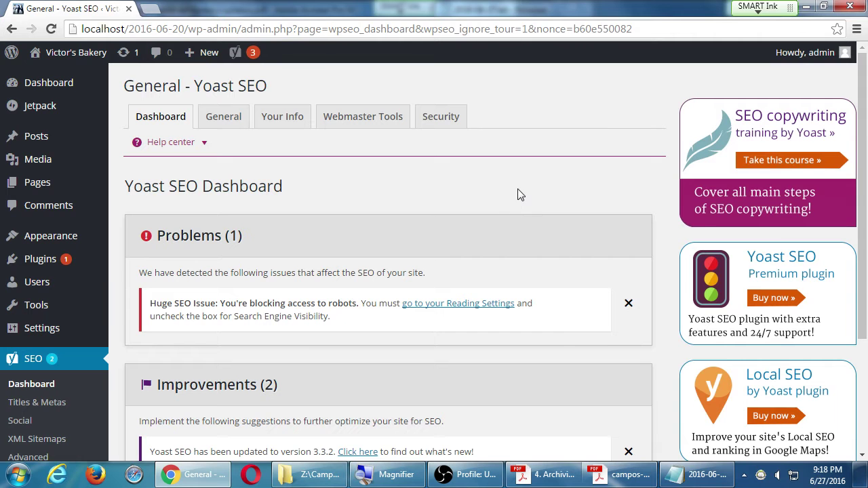
left_click(705, 474)
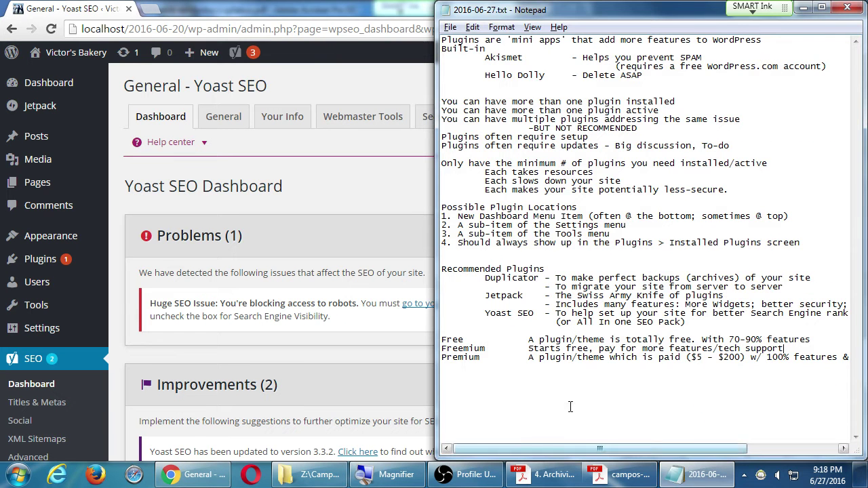
double_click(511, 279)
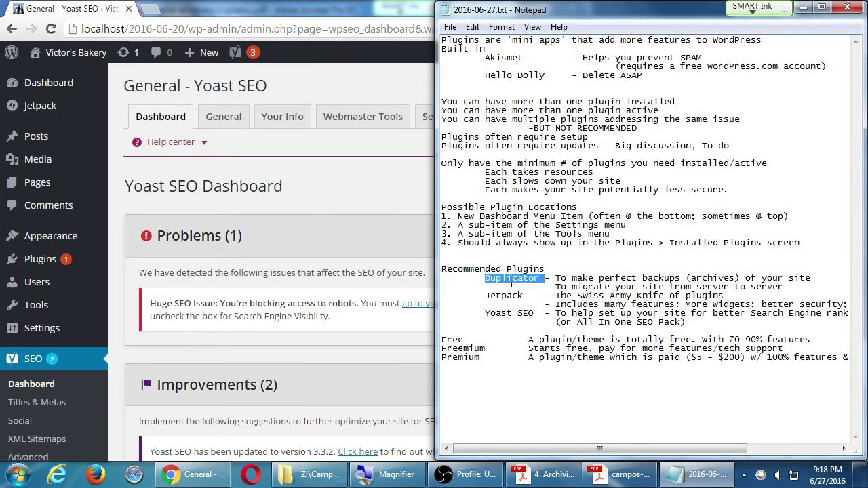
left_click(506, 313)
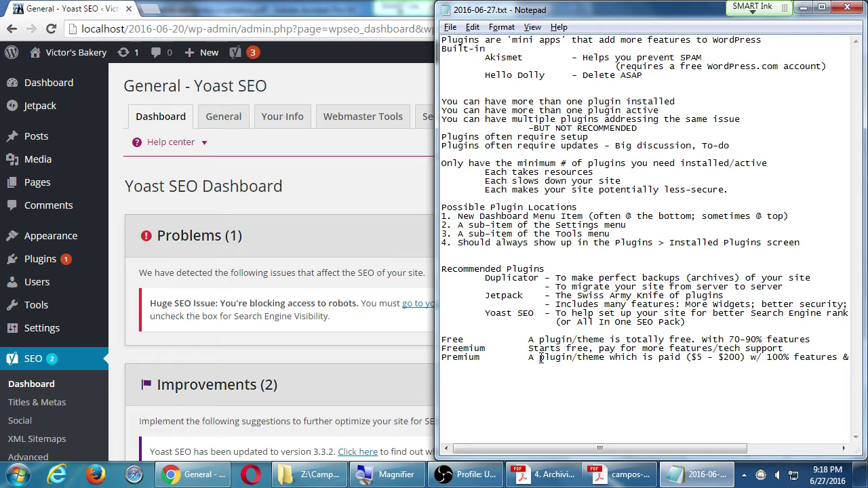
Open WordPress's General Settings page
mouse_move(81, 309)
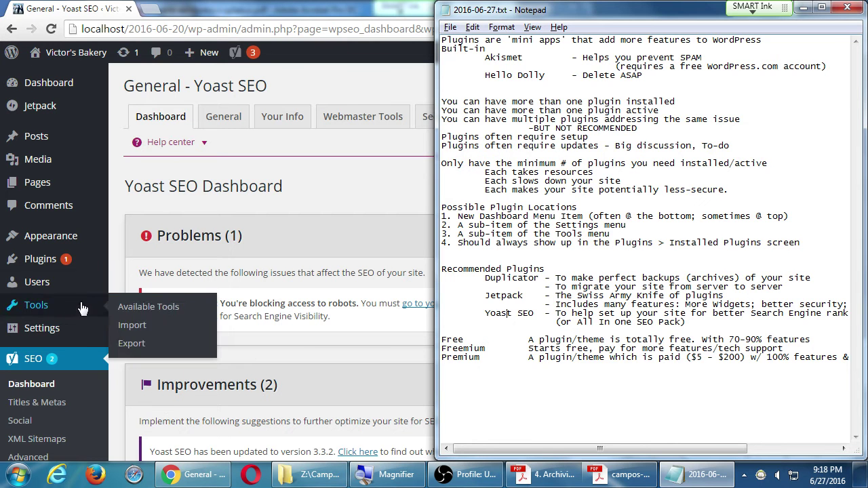
left_click(118, 268)
scroll(120, 304, "down", 3)
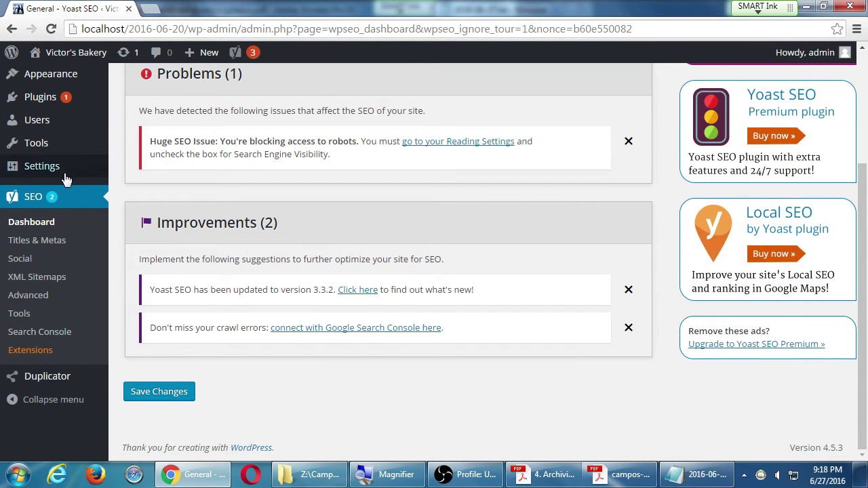
mouse_move(68, 174)
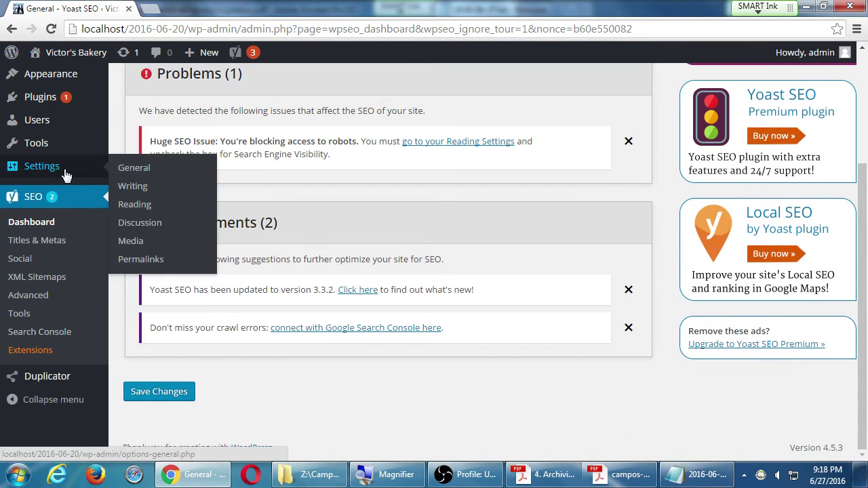
left_click(131, 168)
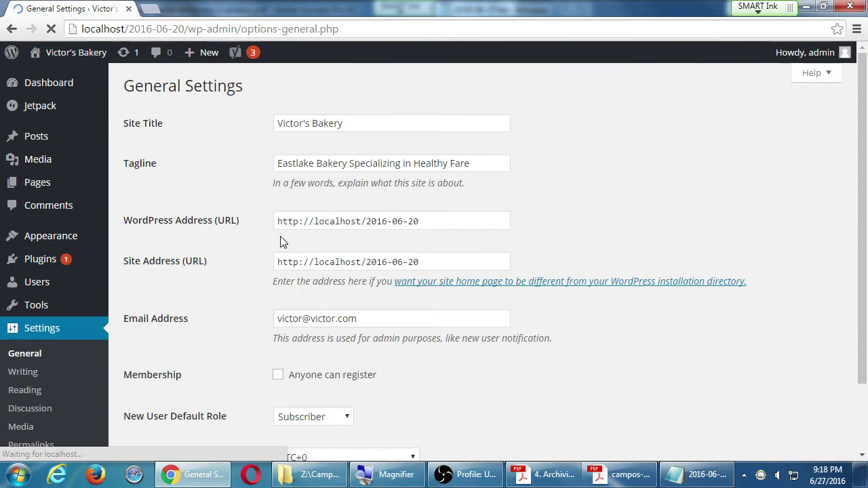
Set the timezone to Los Angeles, save the changes, and go to the Installed Plugins list
scroll(332, 348, "down", 4)
left_click(311, 162)
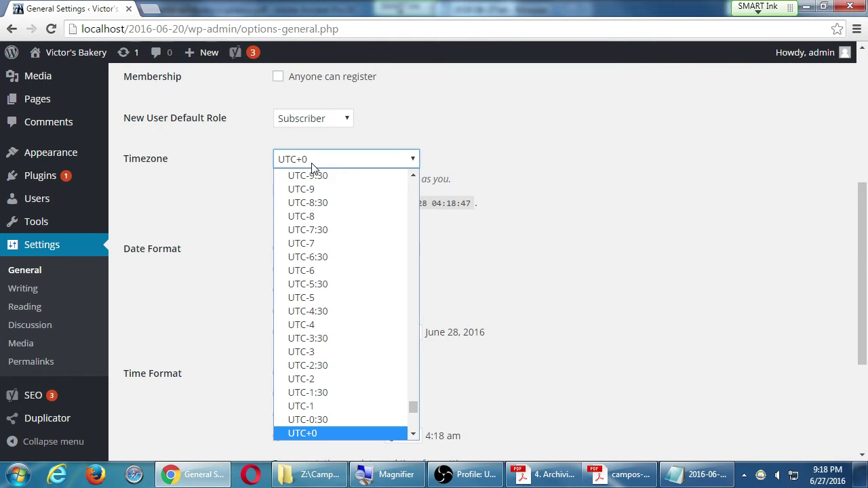
type("los")
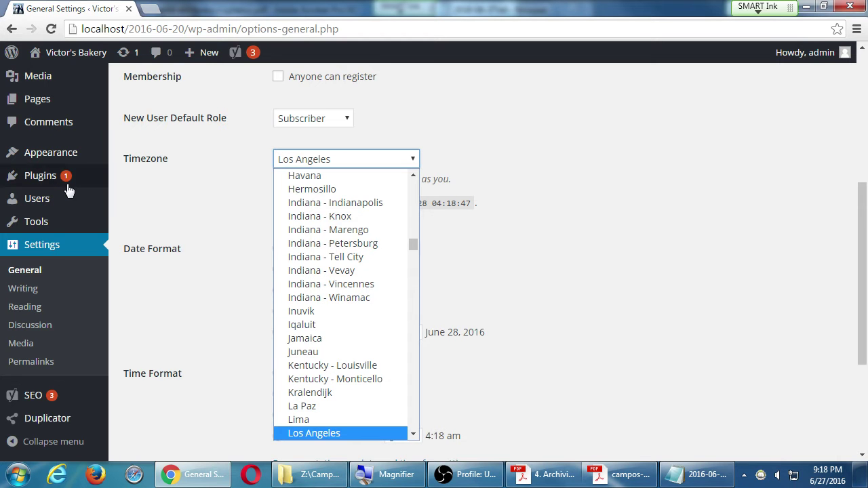
left_click(305, 437)
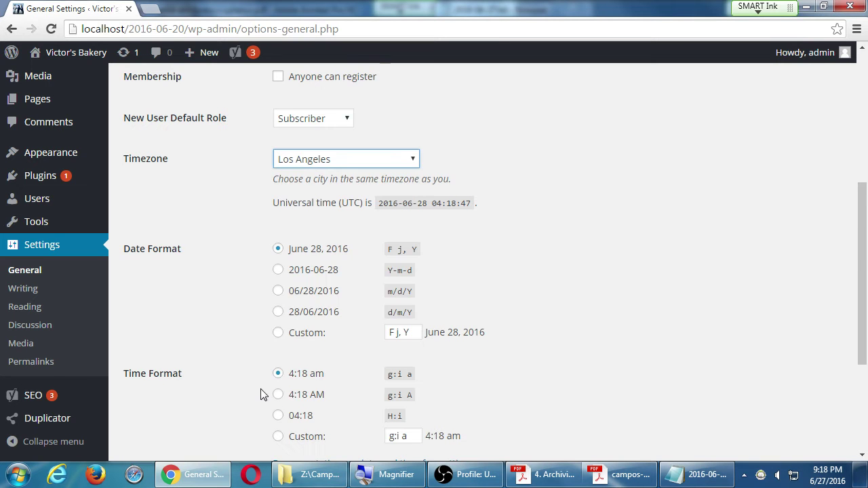
scroll(116, 360, "down", 3)
left_click(155, 392)
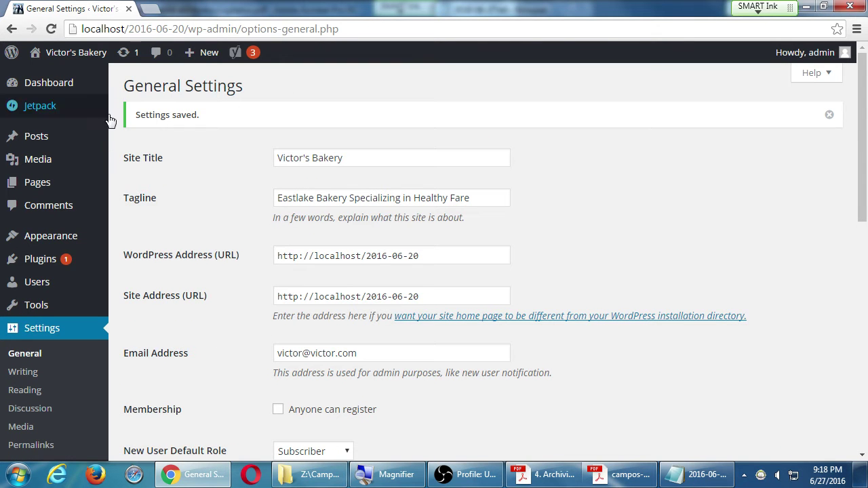
left_click(66, 259)
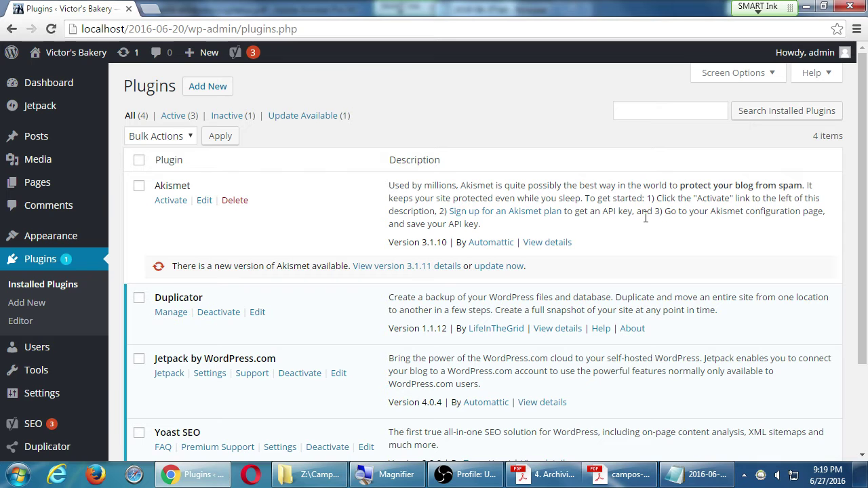
left_click(549, 474)
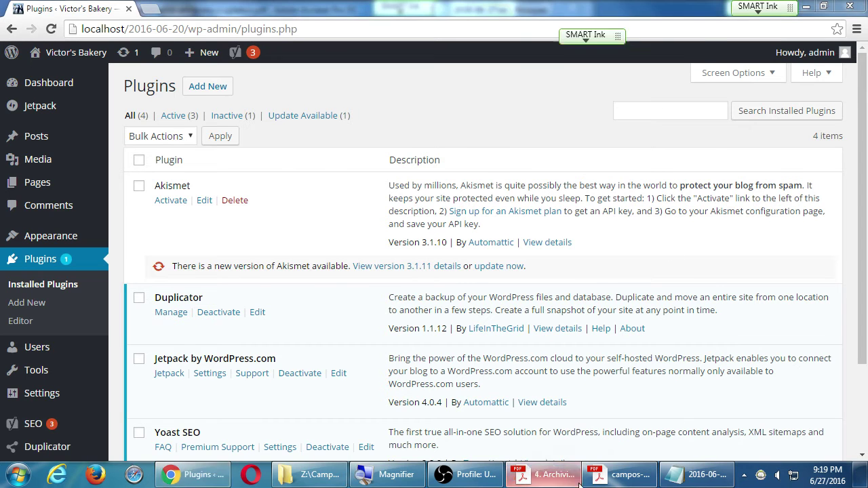
scroll(556, 278, "up", 5)
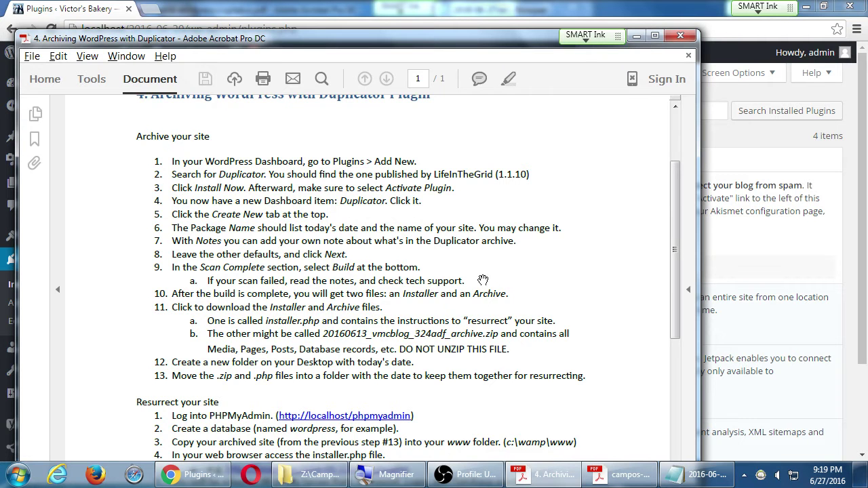
left_click_drag(459, 278, 459, 260)
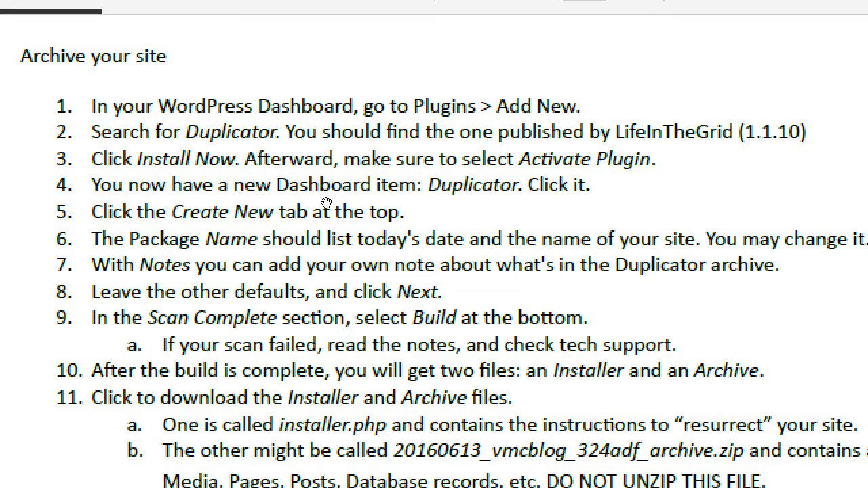
key("alt+Tab")
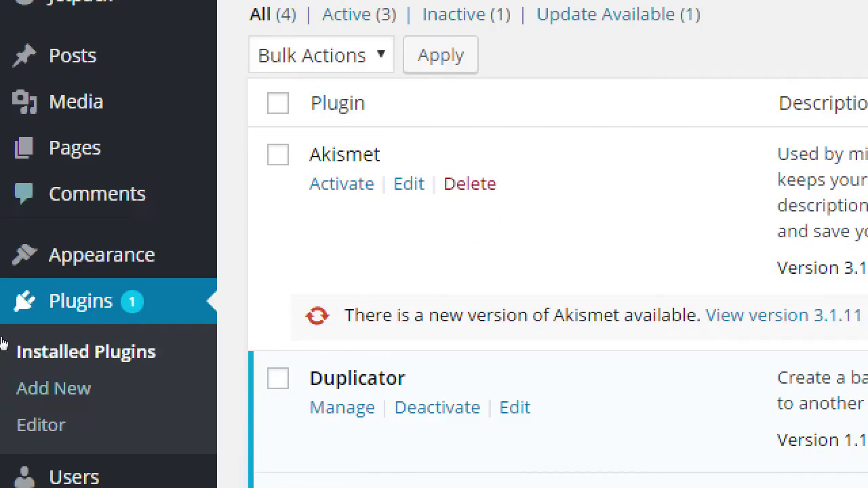
Open Duplicator's Packages page from the admin sidebar, which shows 'No Packages Found'
mouse_move(95, 404)
scroll(54, 359, "down", 3)
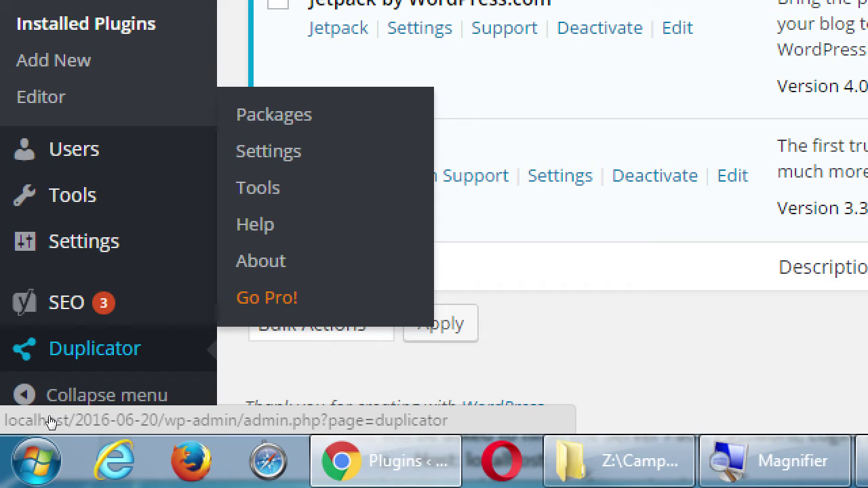
left_click(50, 418)
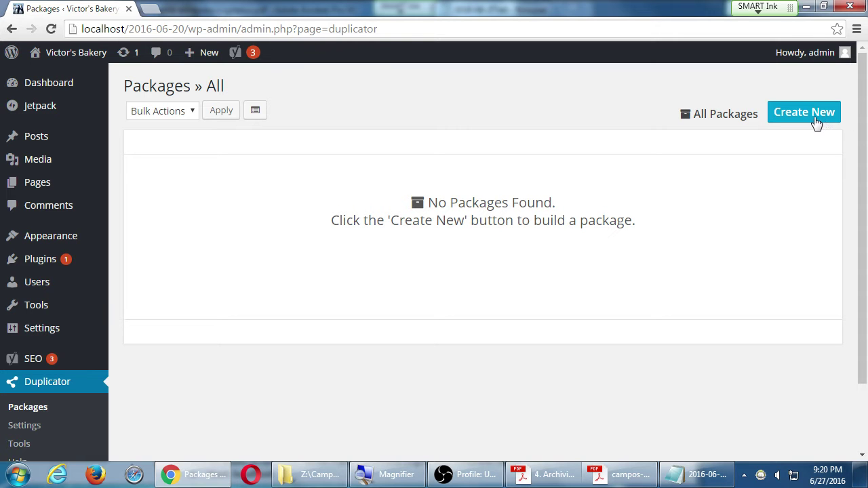
Start a new package named 20160628_victorsbakery, checking the archiving PDF, and add a Notes box
left_click(779, 115)
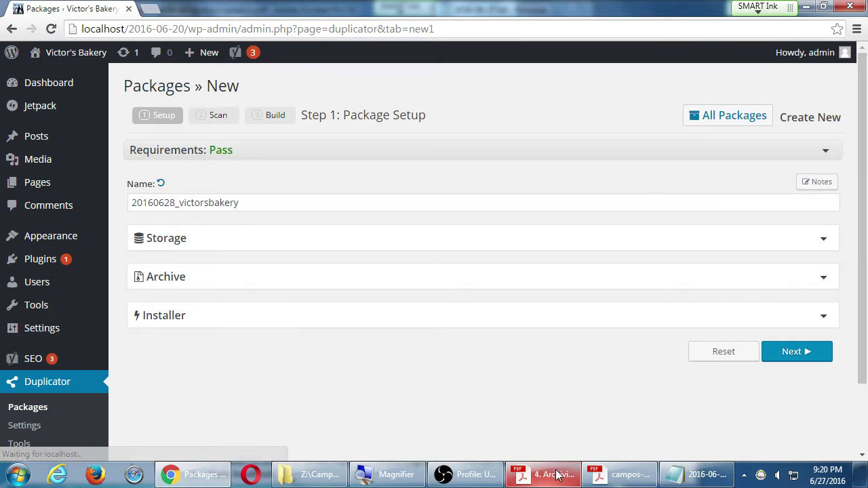
left_click(556, 474)
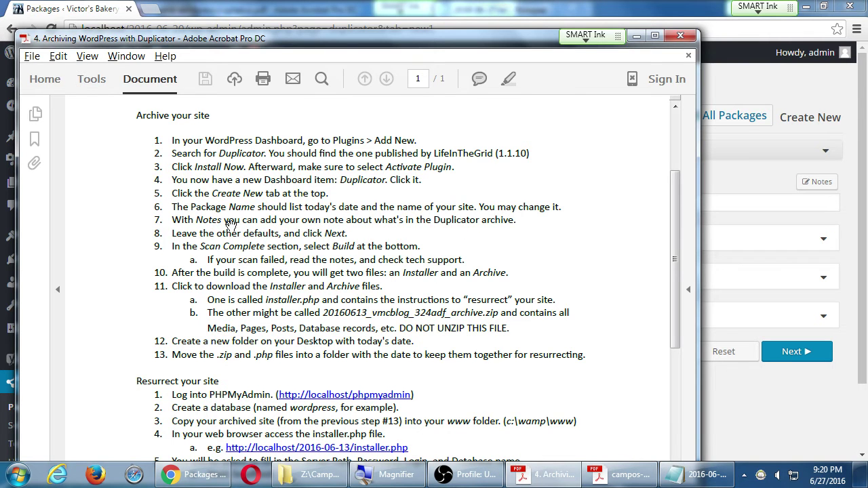
left_click(352, 8)
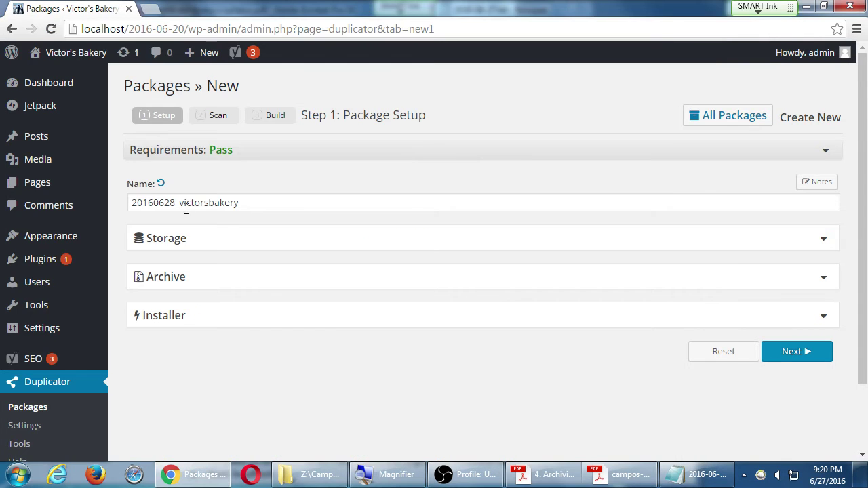
left_click_drag(242, 202, 113, 221)
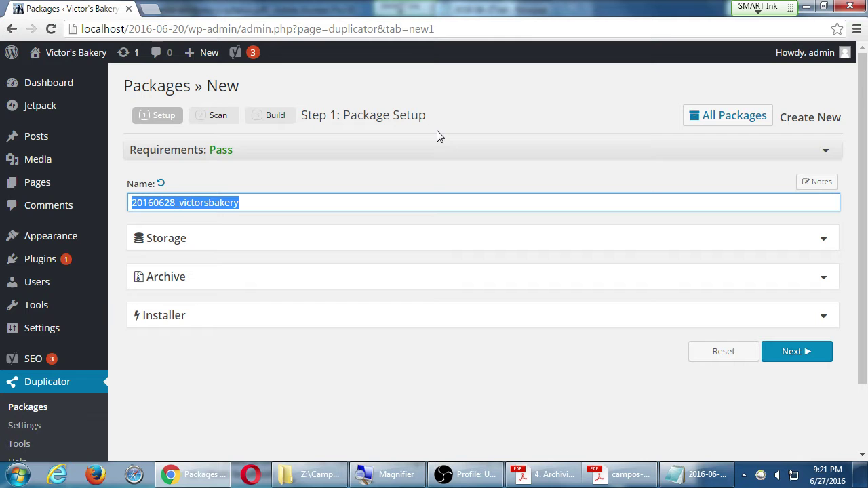
left_click(816, 184)
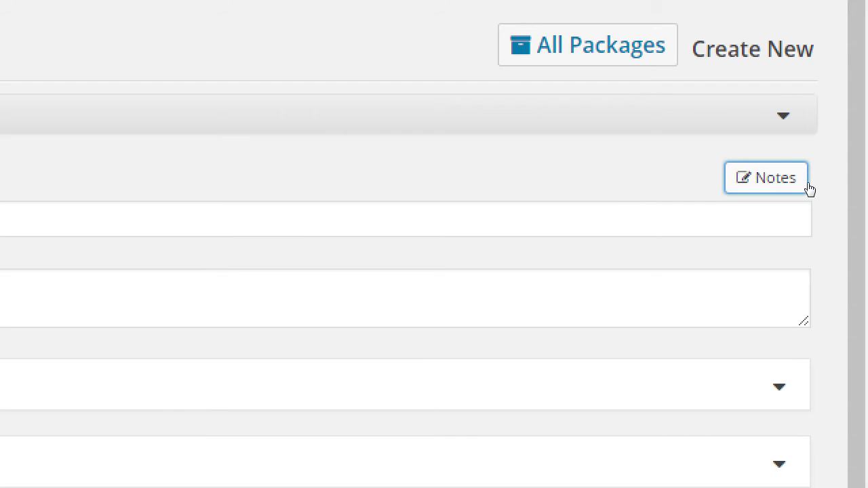
Write the notes 'Customized theme. Create two new menus. Edited Widgets. Added 2 plugins.'
left_click(811, 185)
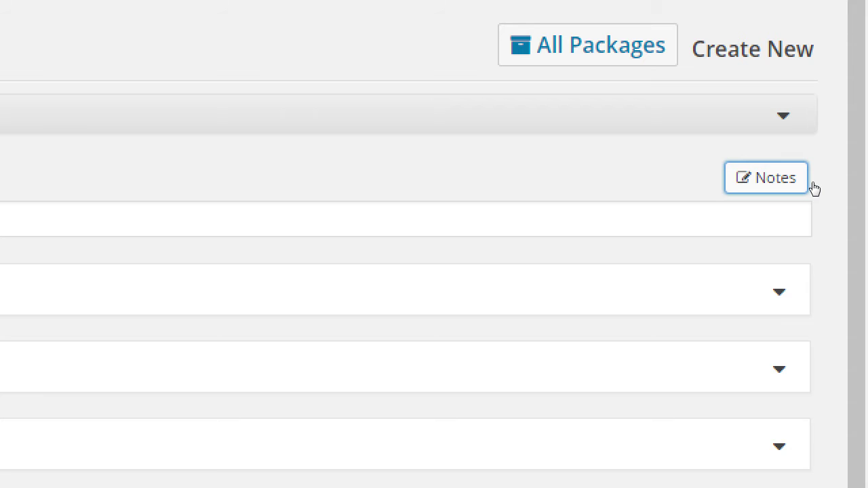
left_click(813, 183)
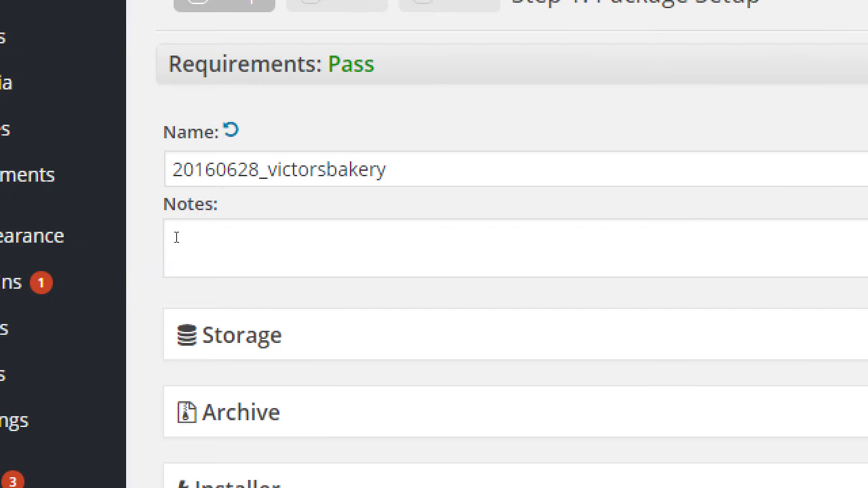
left_click(177, 237)
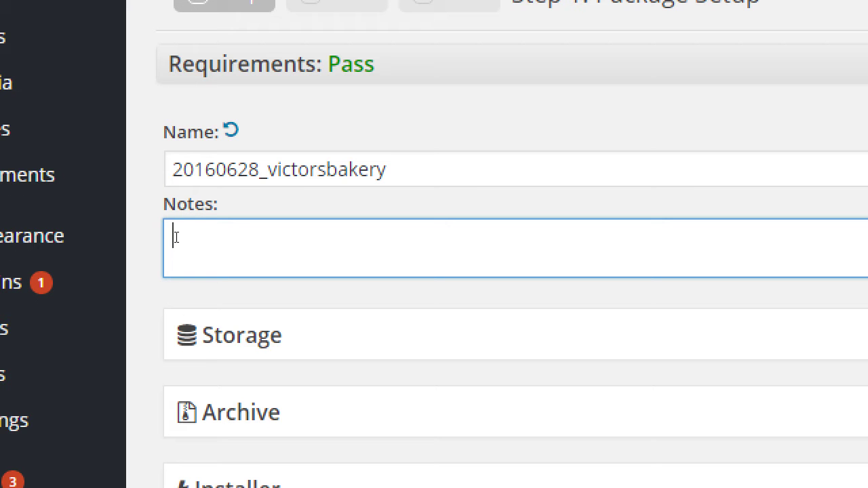
type("Customized theme.")
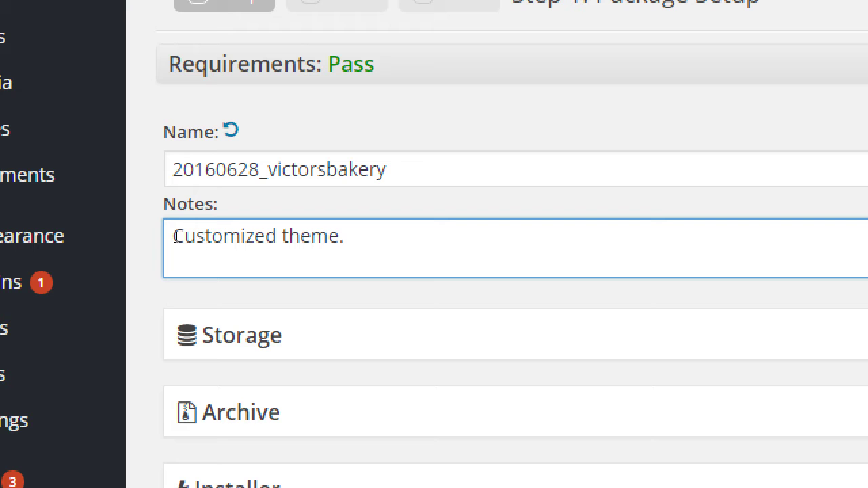
type(" C")
key("BackSpace")
type("Create two new menus. ")
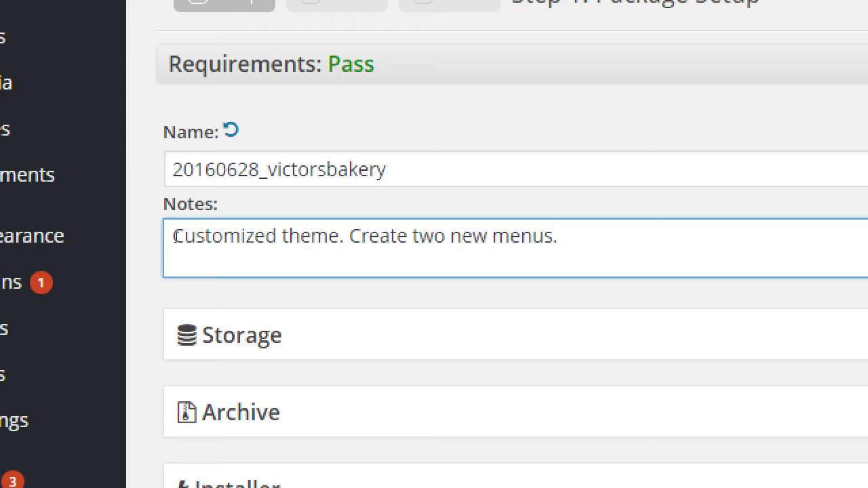
type("Edited Widgets. Addee")
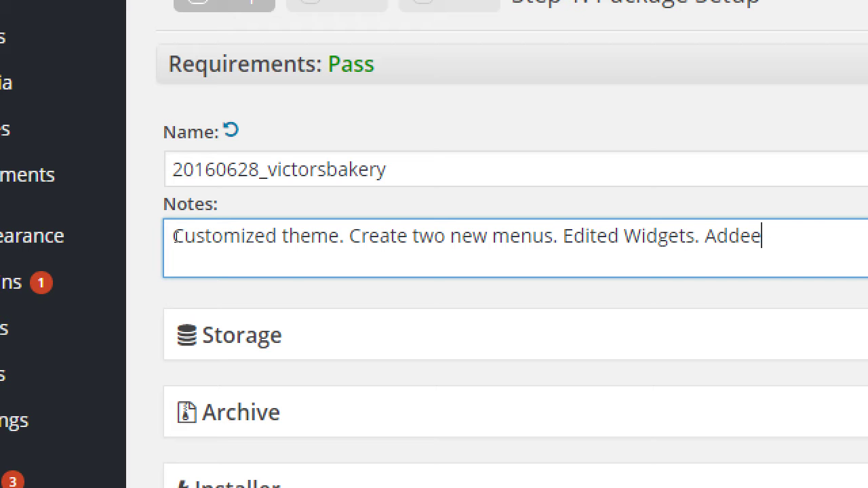
key("BackSpace")
type("d 2 pluig")
key("BackSpace")
key("BackSpace")
type("gins.")
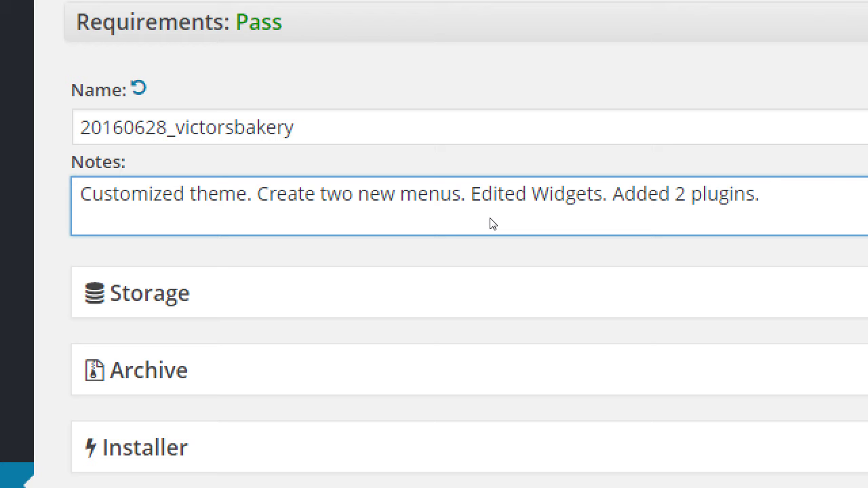
Add a second line: 'To-do: Add eCommerce Plugin. Write some Custom Code.'
key("Return")
type("To-do: Add")
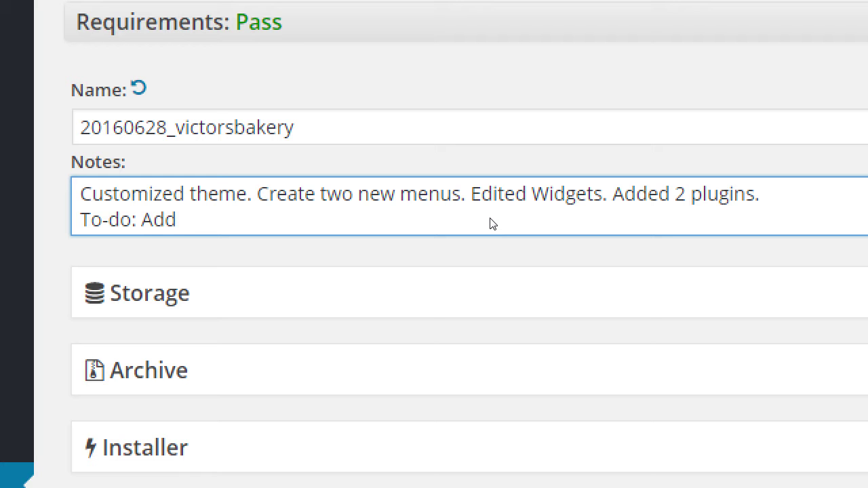
type(" eCommerce ")
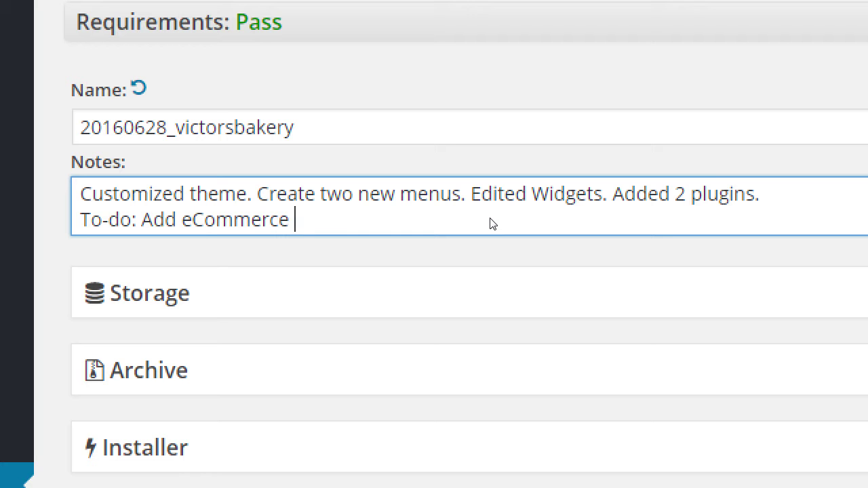
type("Plugin. Write")
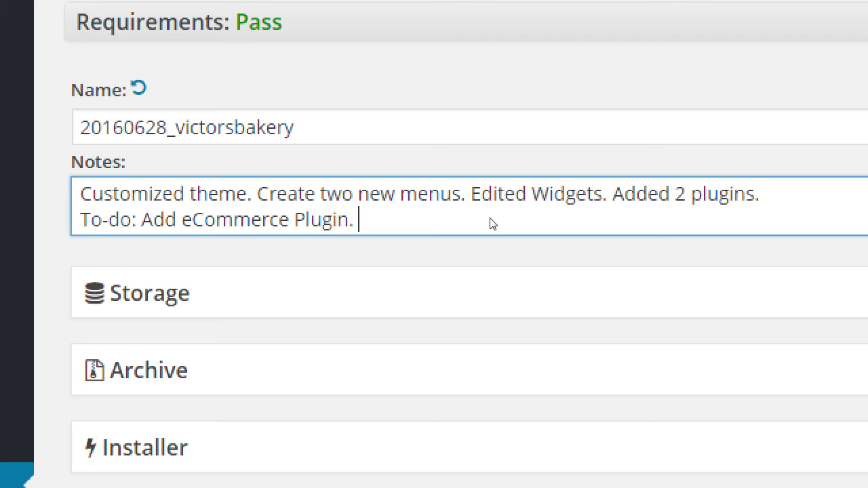
type(" some c")
key("BackSpace")
type("Custom Code.")
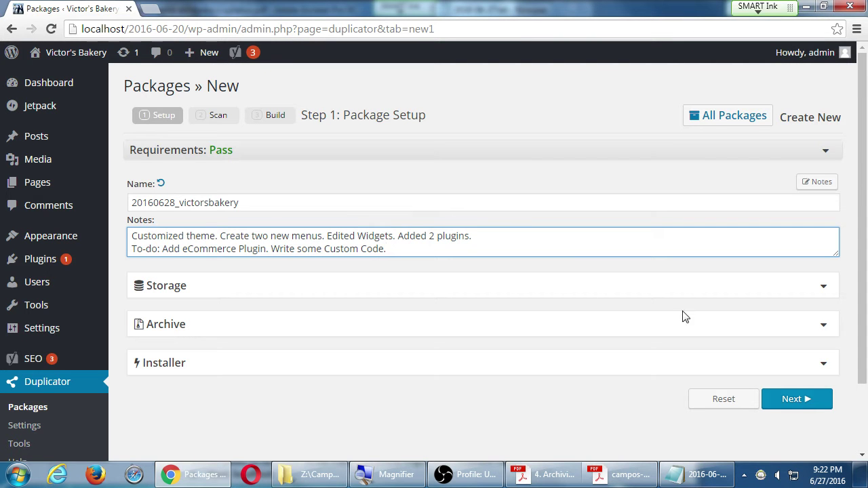
Run the package scan and review results: all checks Good, 41.06MB of files, 800KB database
left_click(799, 400)
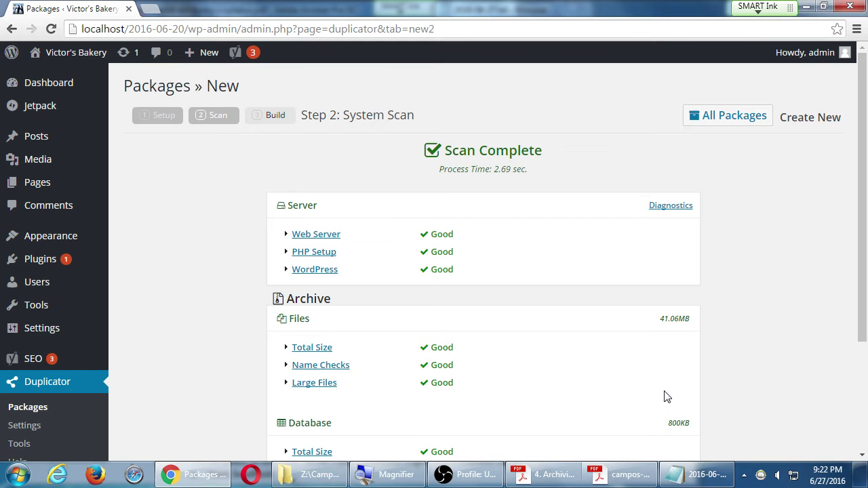
scroll(664, 397, "down", 3)
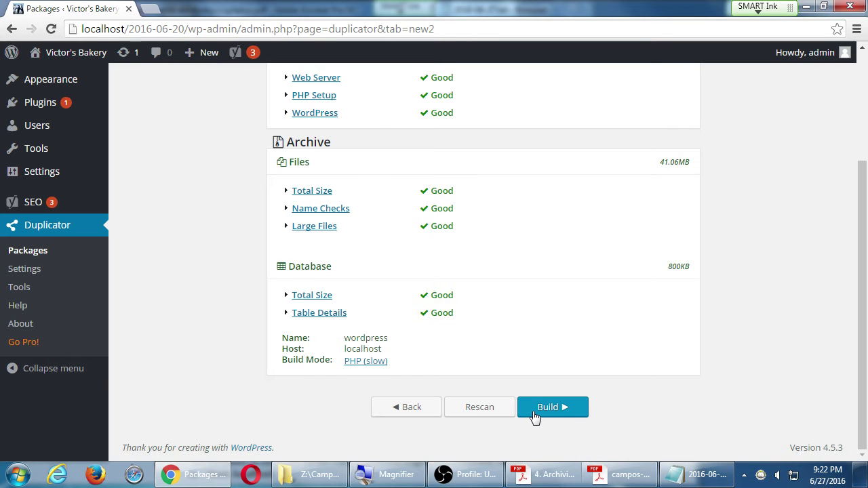
scroll(587, 407, "up", 1)
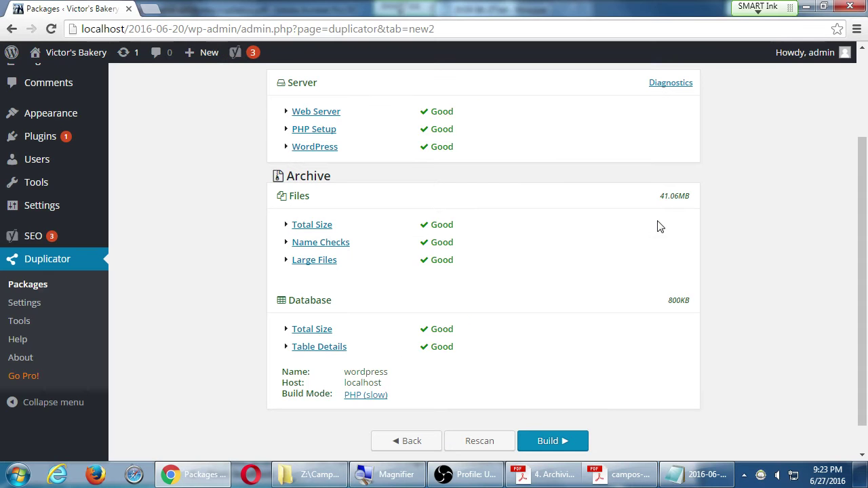
scroll(465, 157, "up", 1)
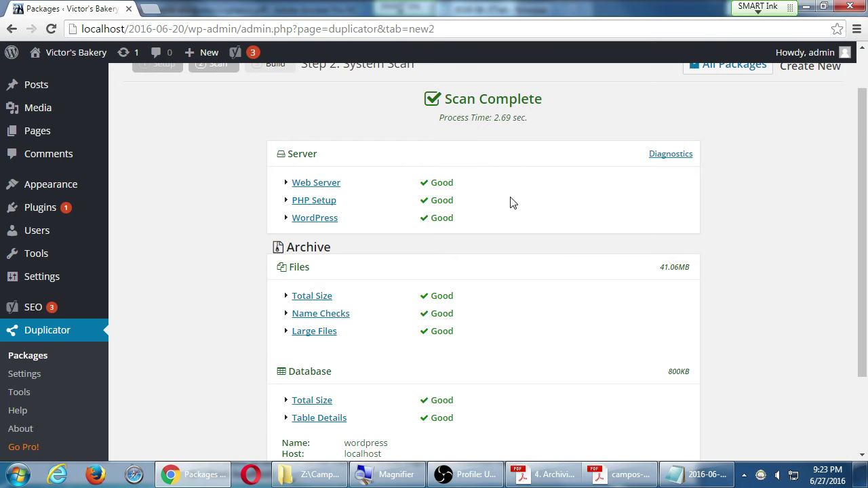
scroll(513, 203, "down", 2)
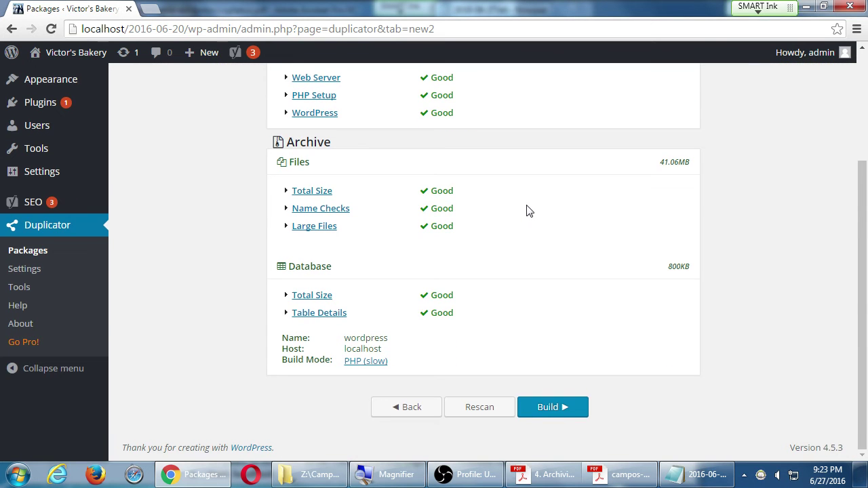
Build the package while reading the archiving PDF, then return to the build finished in 9.23 sec
left_click(560, 410)
left_click(622, 476)
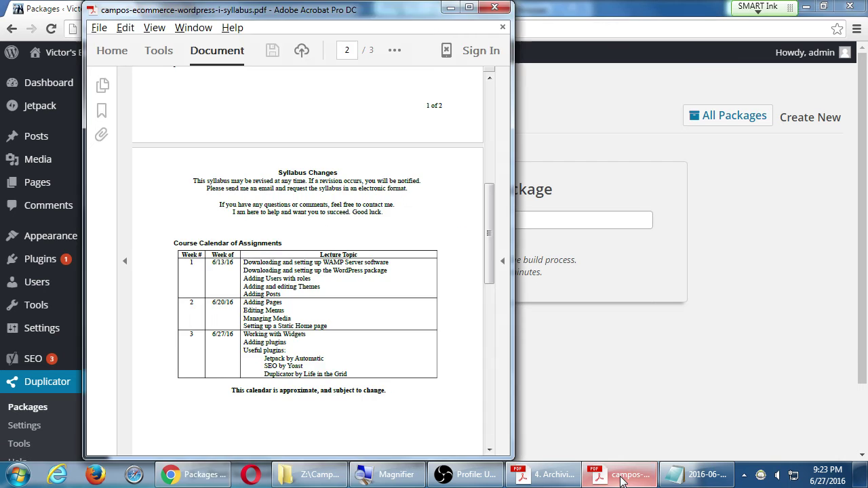
left_click(622, 476)
left_click(549, 474)
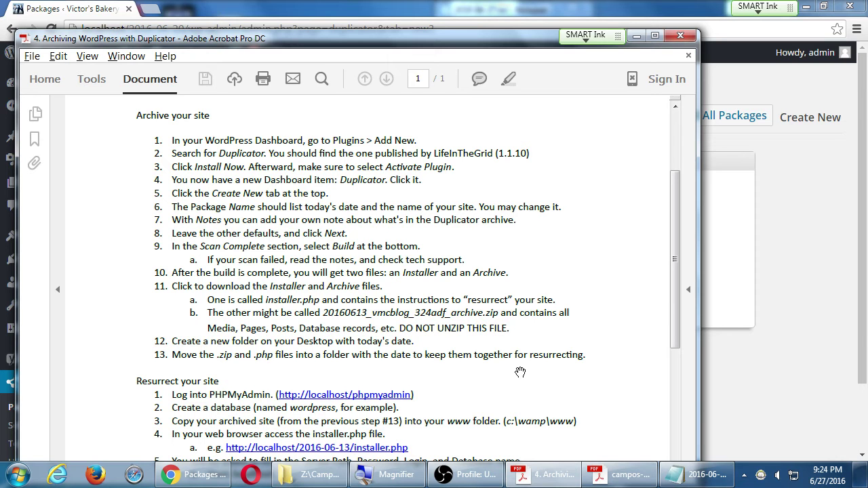
left_click(619, 5)
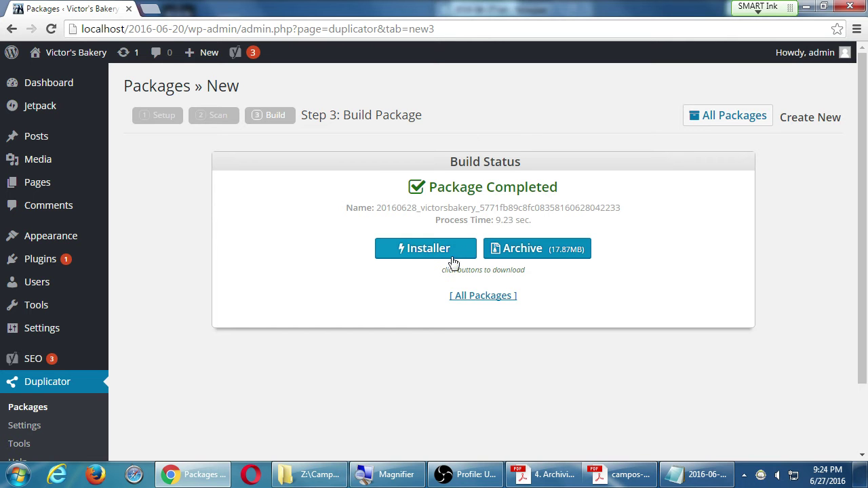
Download installer.php and the 20160628_victorsbakery zip archive, then show them in the Desktop folder
left_click(423, 252)
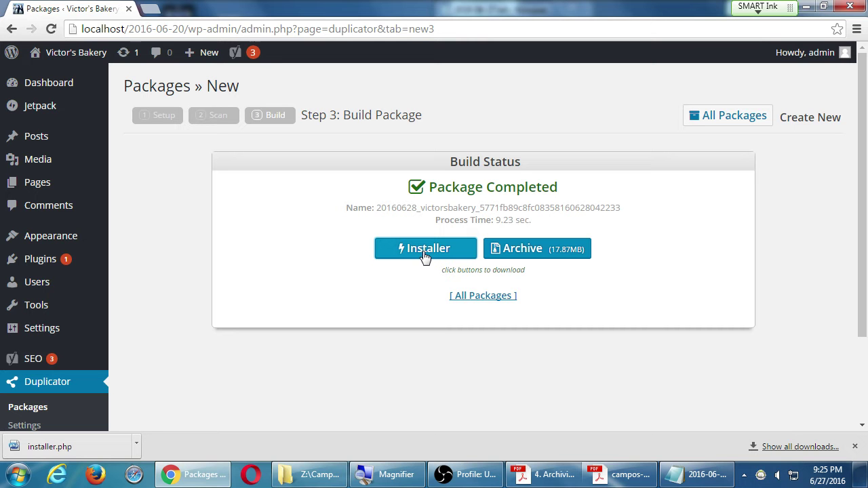
left_click(522, 250)
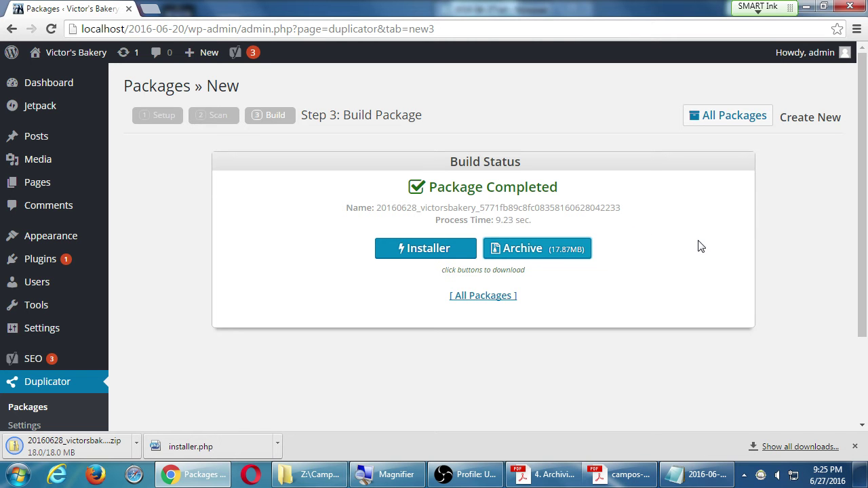
left_click(280, 446)
left_click(332, 405)
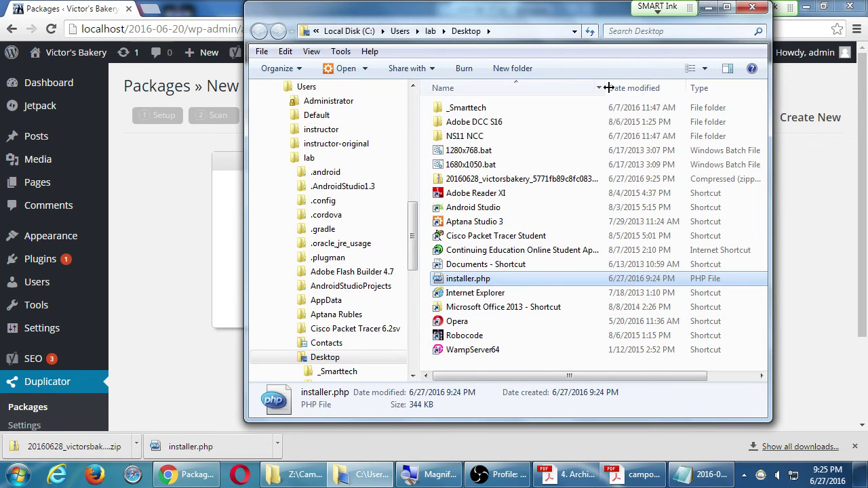
Widen the Desktop folder's Name column so installer.php and the 20160628_victorsbakery zip show in full
left_click_drag(608, 88, 698, 87)
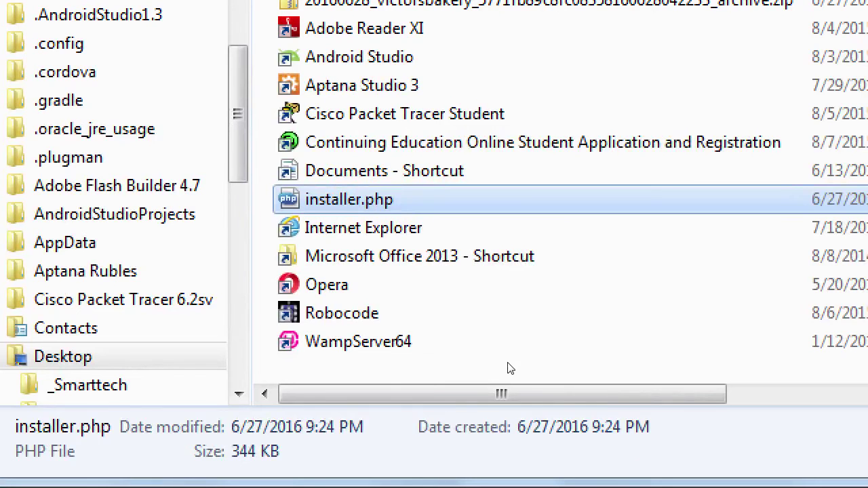
Make a new Desktop folder, trying the name 06-27-2016 before settling on 2016-06-27
right_click(509, 368)
mouse_move(558, 332)
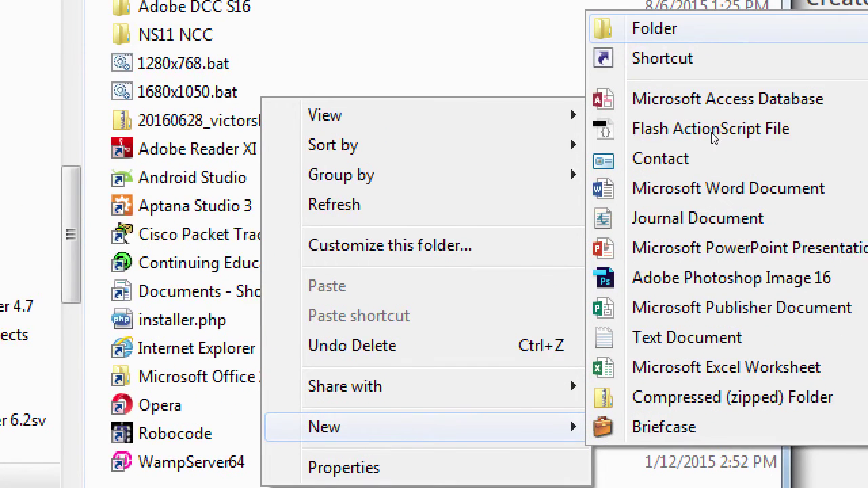
left_click(654, 28)
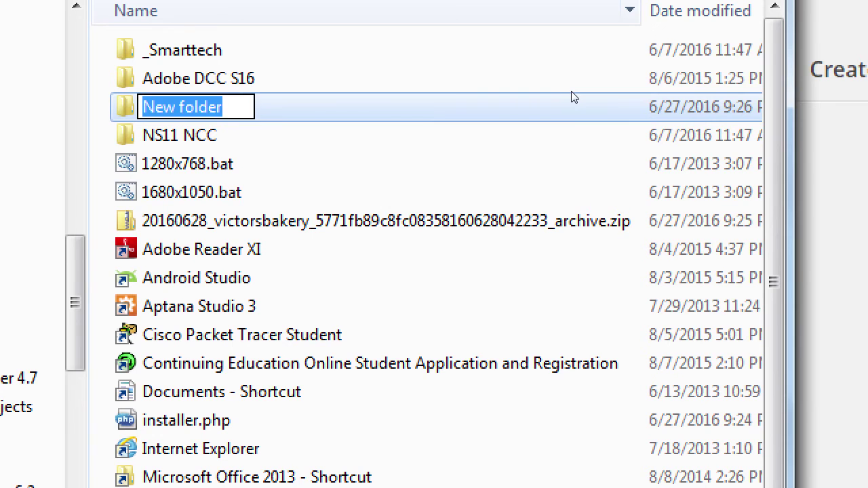
type("2016-06-")
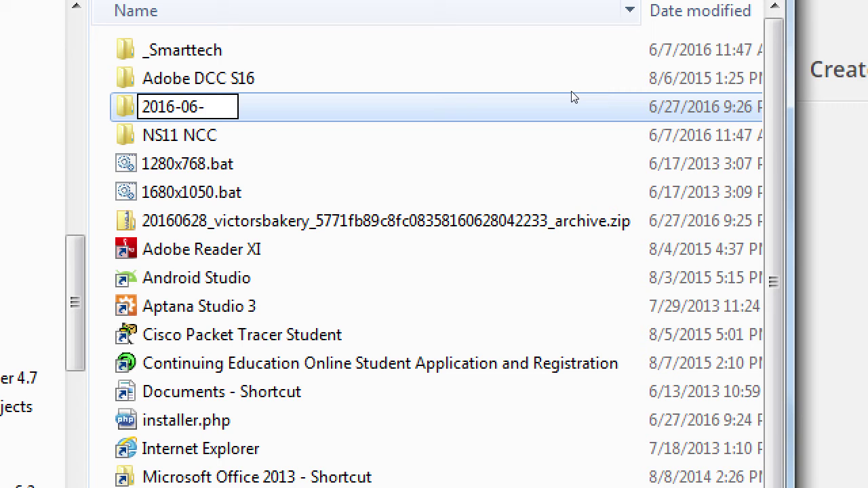
type("27")
key("Return")
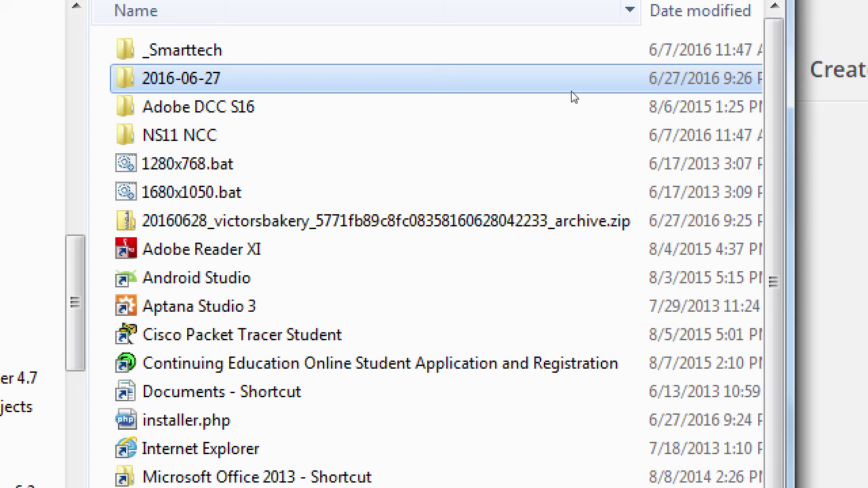
key("F2")
type("06-27-2016")
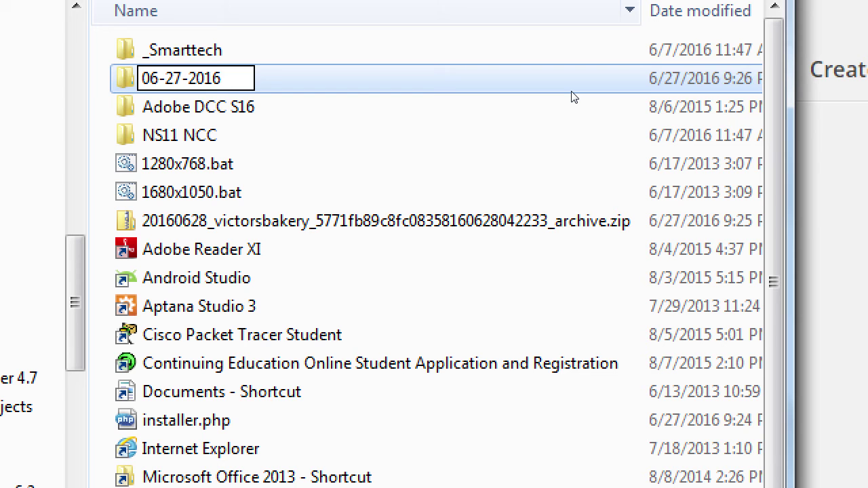
key("Return")
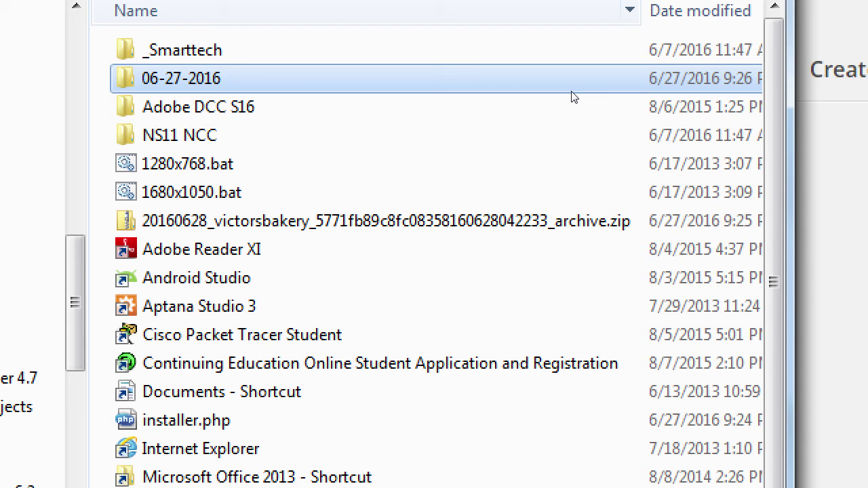
key("F2")
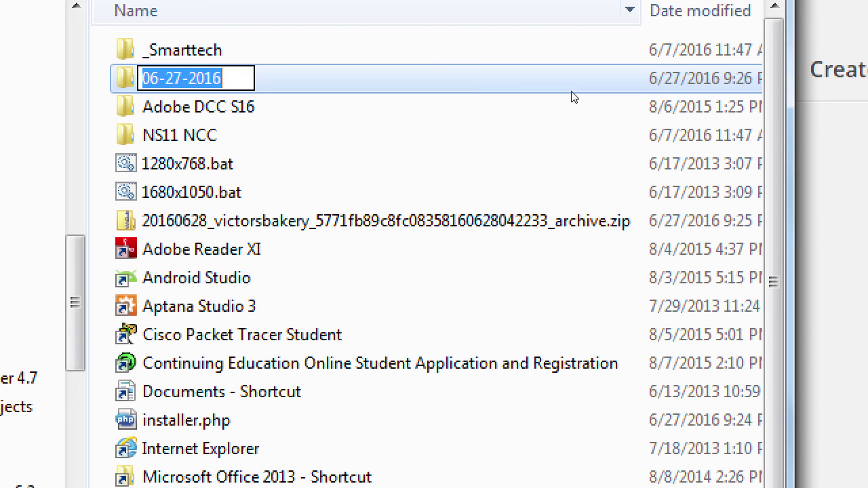
type("2016-0")
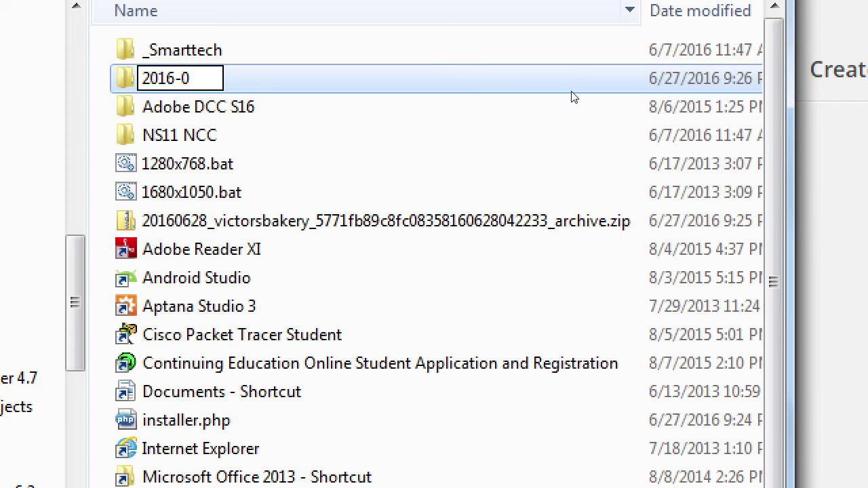
type("6-27")
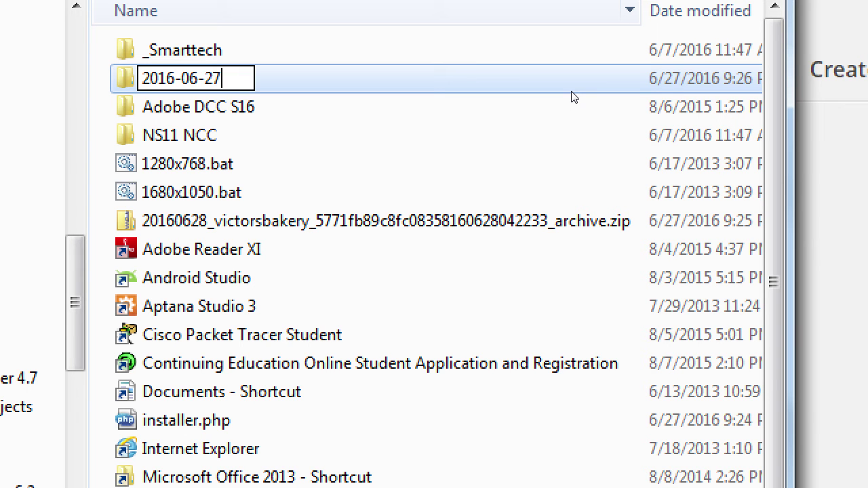
key("Return")
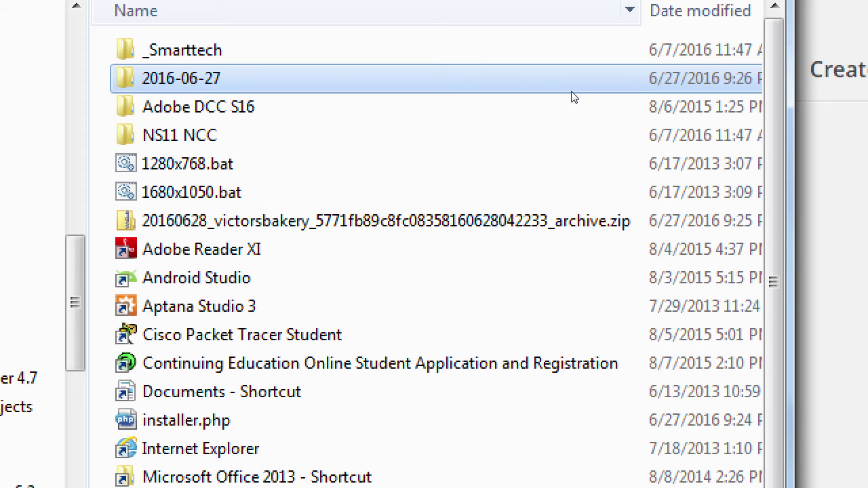
Move the victorsbakery archive zip and installer.php into the 2016-06-27 folder
left_click(568, 222)
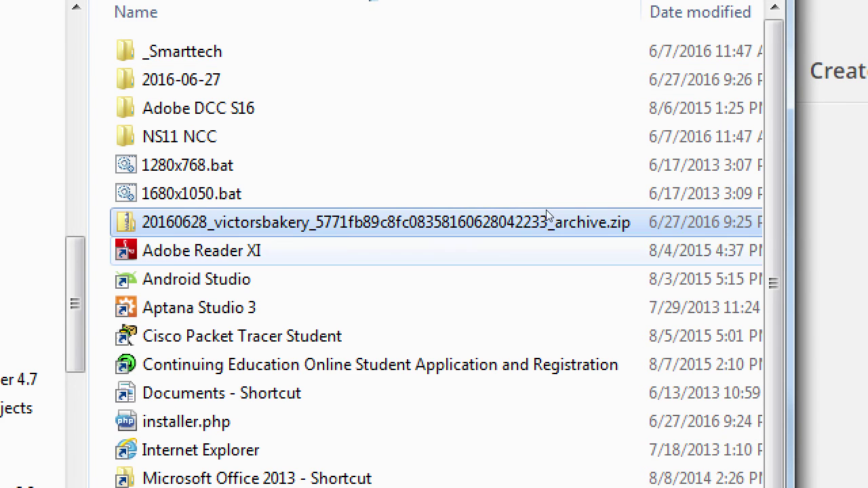
left_click(203, 422, "ctrl")
left_click_drag(447, 220, 467, 125)
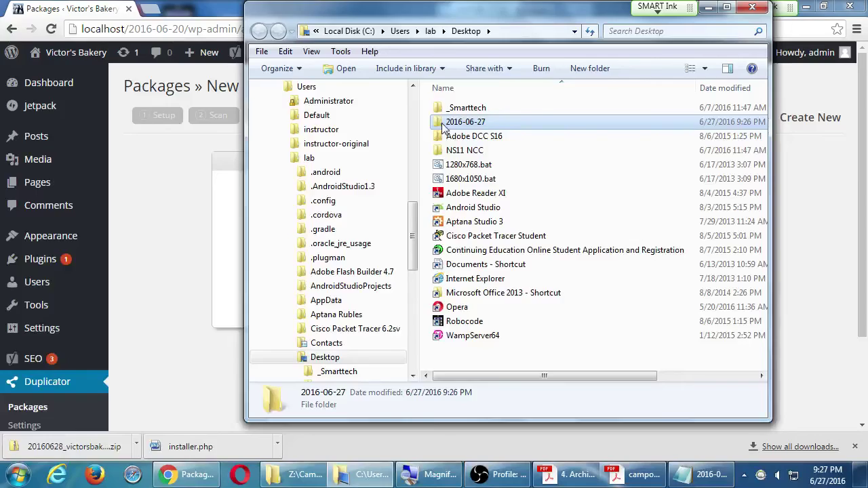
Close Chrome and Notepad, put the two Explorer windows side by side, and copy 2016-06-27 into Campos WordPress I
key("super+Left")
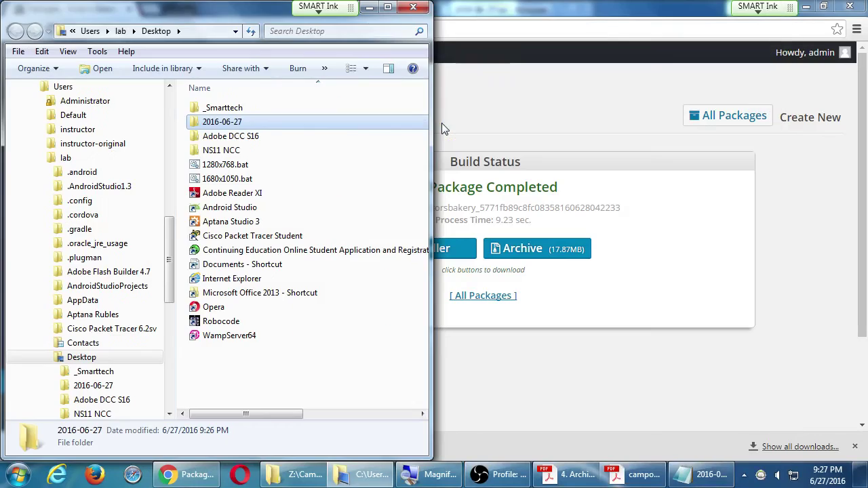
left_click(848, 6)
left_click(846, 8)
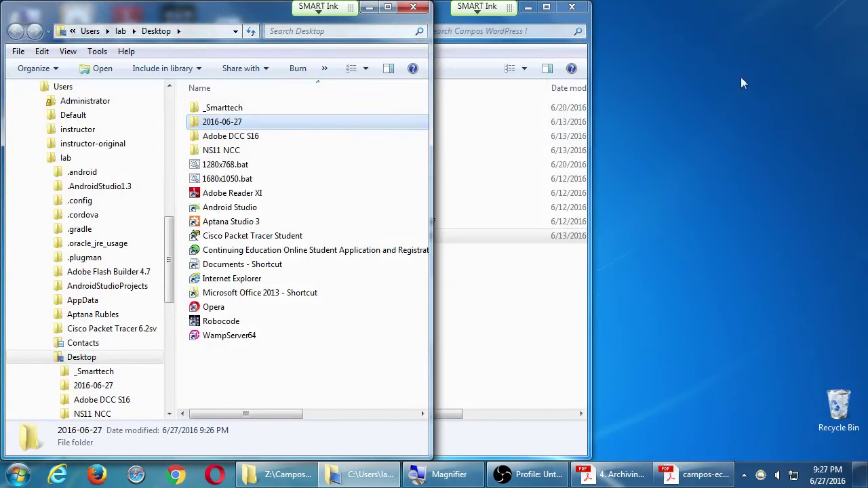
left_click_drag(453, 26, 867, 41)
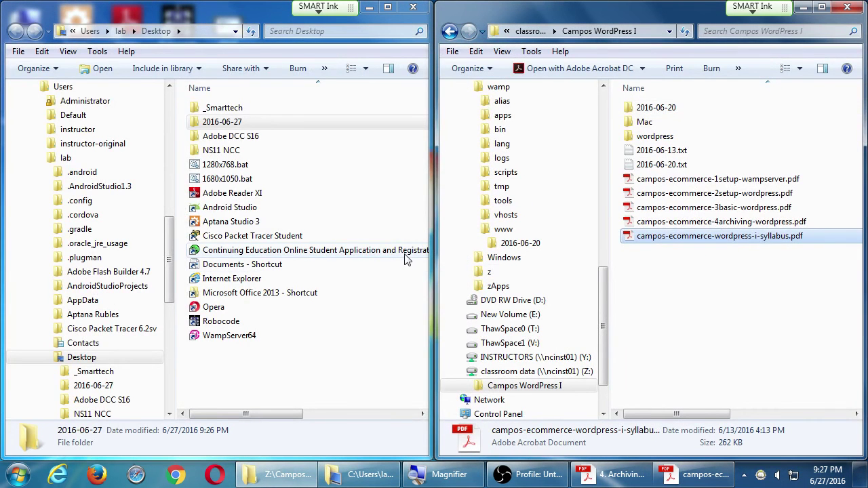
left_click_drag(222, 122, 662, 293)
Copy 2016-06-27.txt from the Desktop into the Campos WordPress I folder
scroll(172, 113, "up", 10)
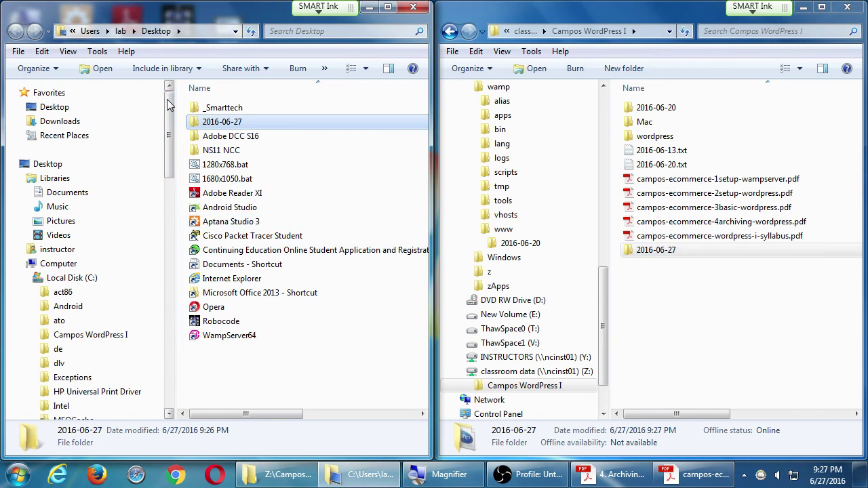
left_click(58, 108)
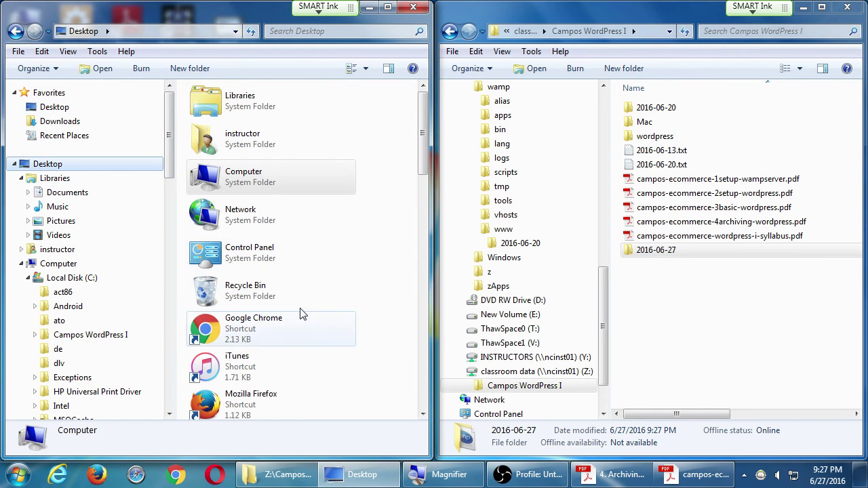
left_click(265, 329)
scroll(264, 330, "down", 3)
scroll(257, 330, "down", 3)
left_click_drag(254, 331, 721, 296)
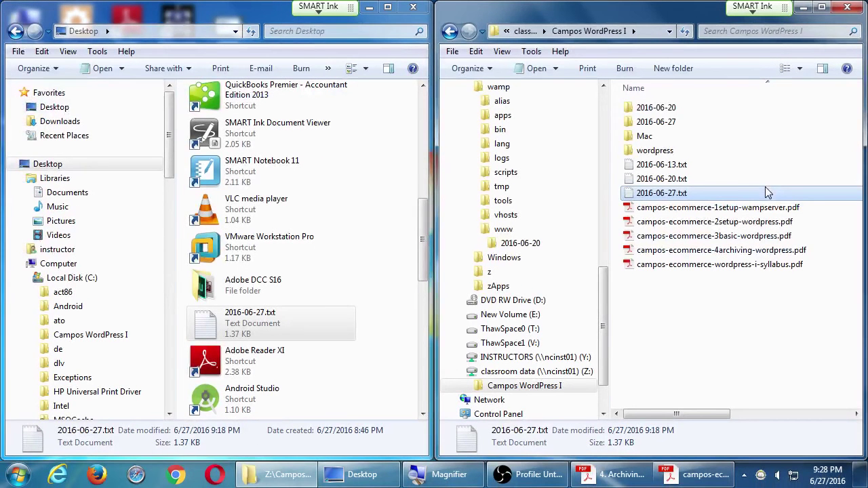
Close the Campos WordPress I and Desktop folder windows, then the syllabus and Duplicator guide PDFs
left_click(848, 8)
left_click(409, 8)
left_click(651, 475)
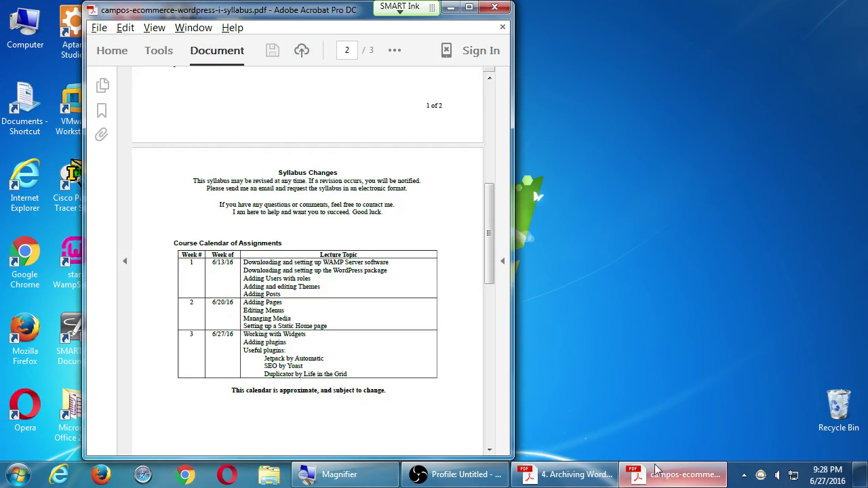
left_click(494, 6)
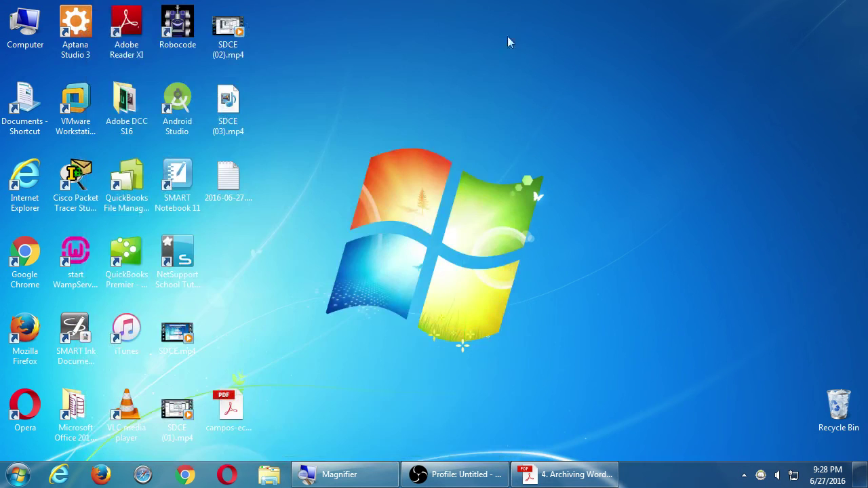
left_click(566, 475)
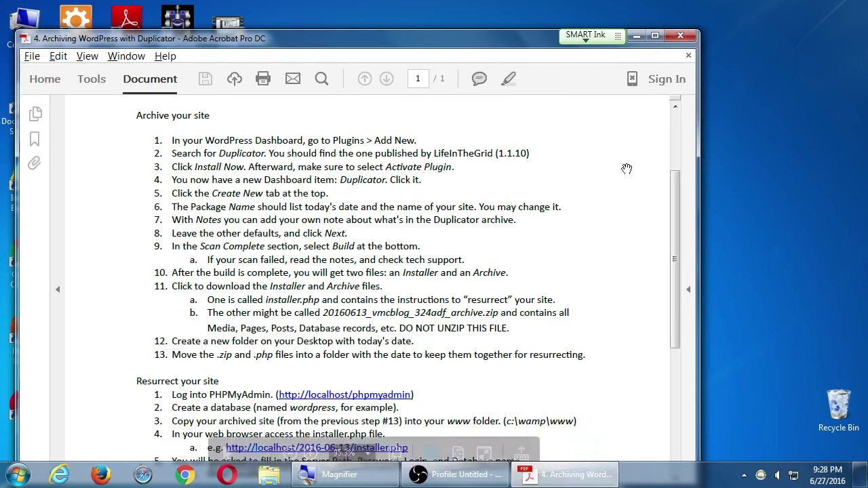
left_click(679, 37)
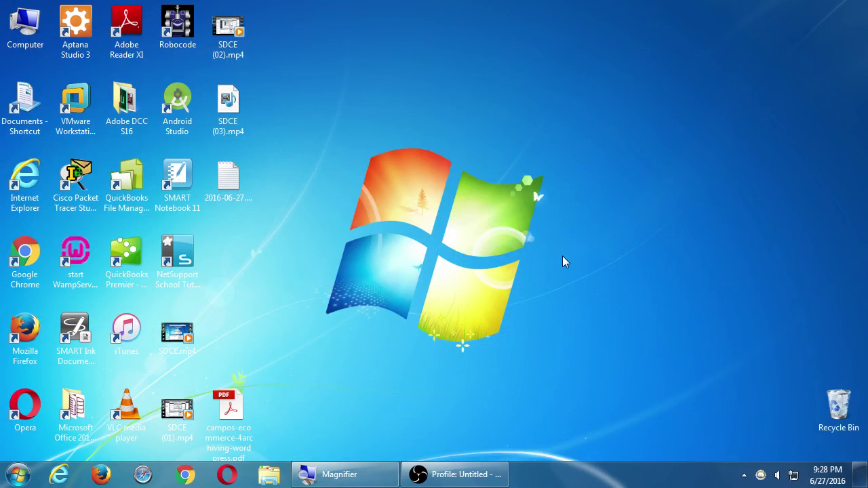